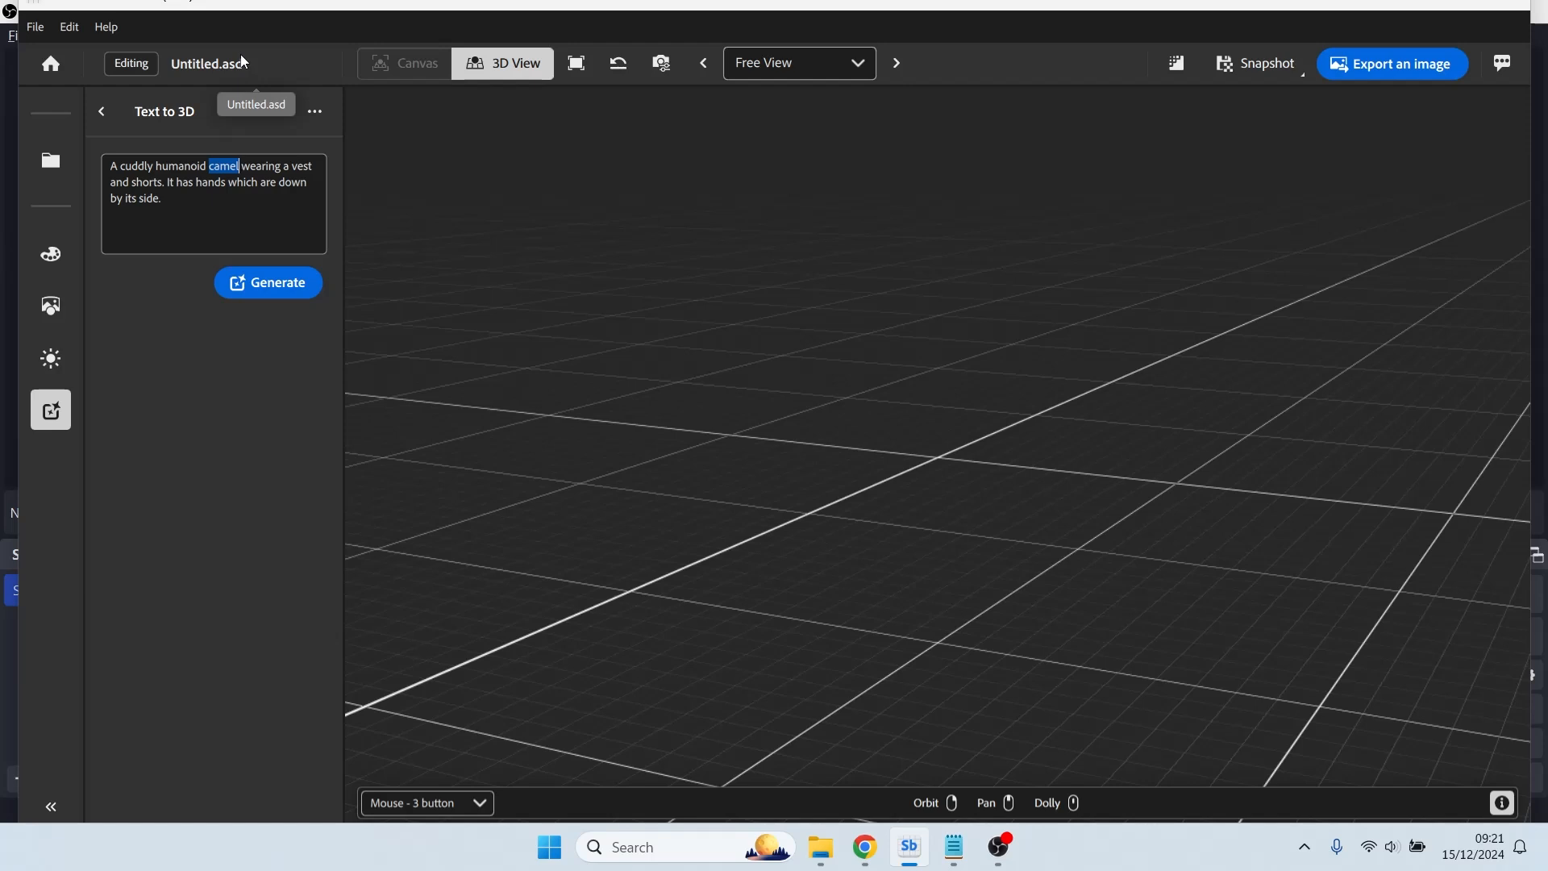
Change the prompt to describe a cuddly humanoid dolphin wearing a top and trousers, hands down by its side, and generate the 3D model.
type("dolphin")
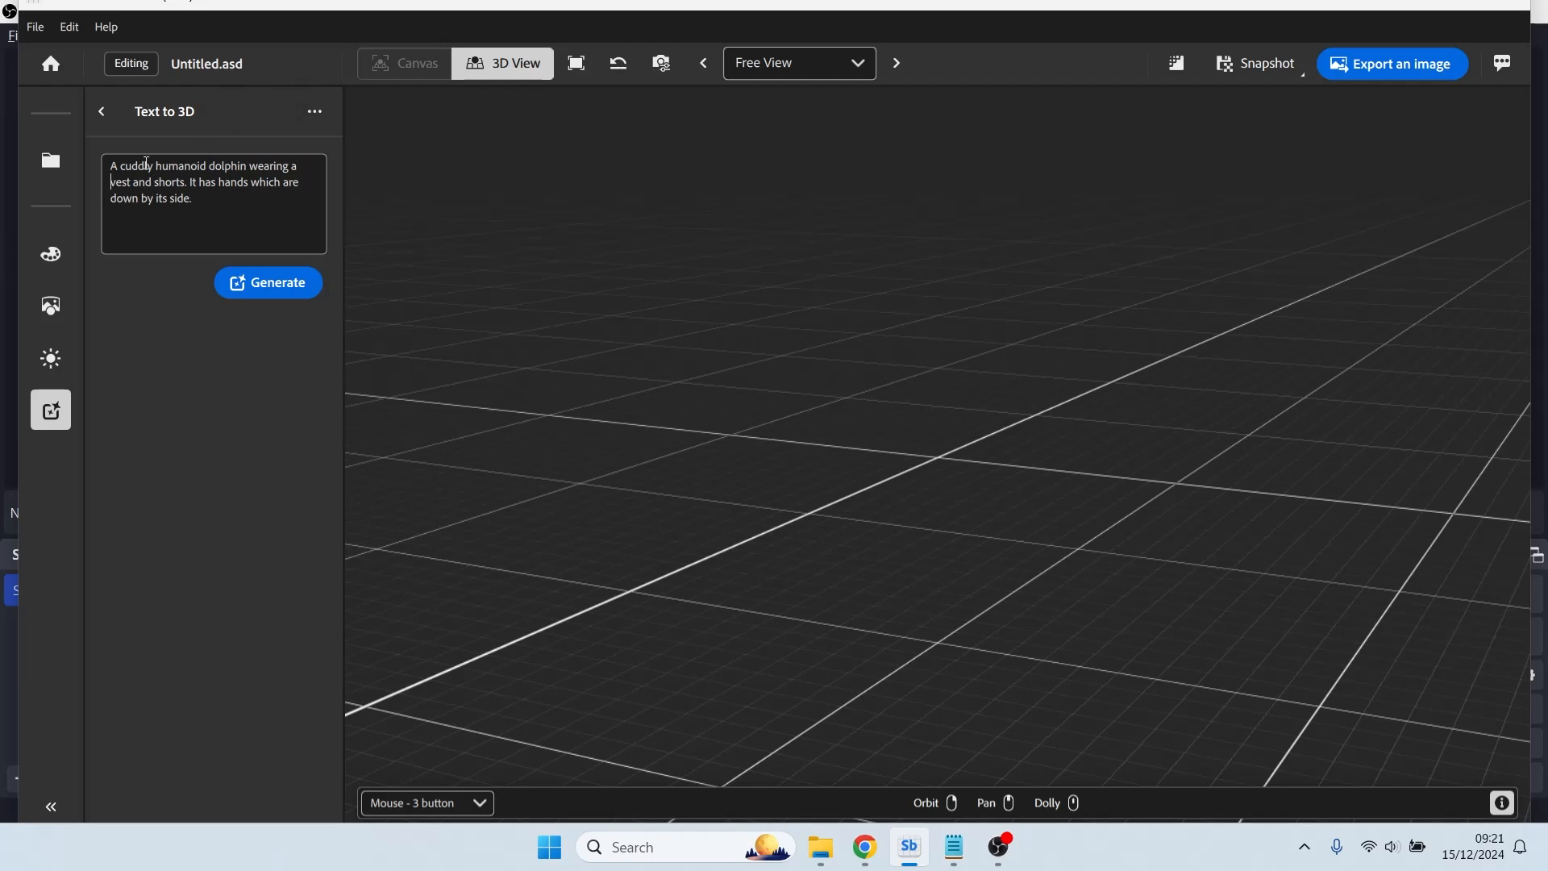
key("ctrl+shift+Right")
type("top")
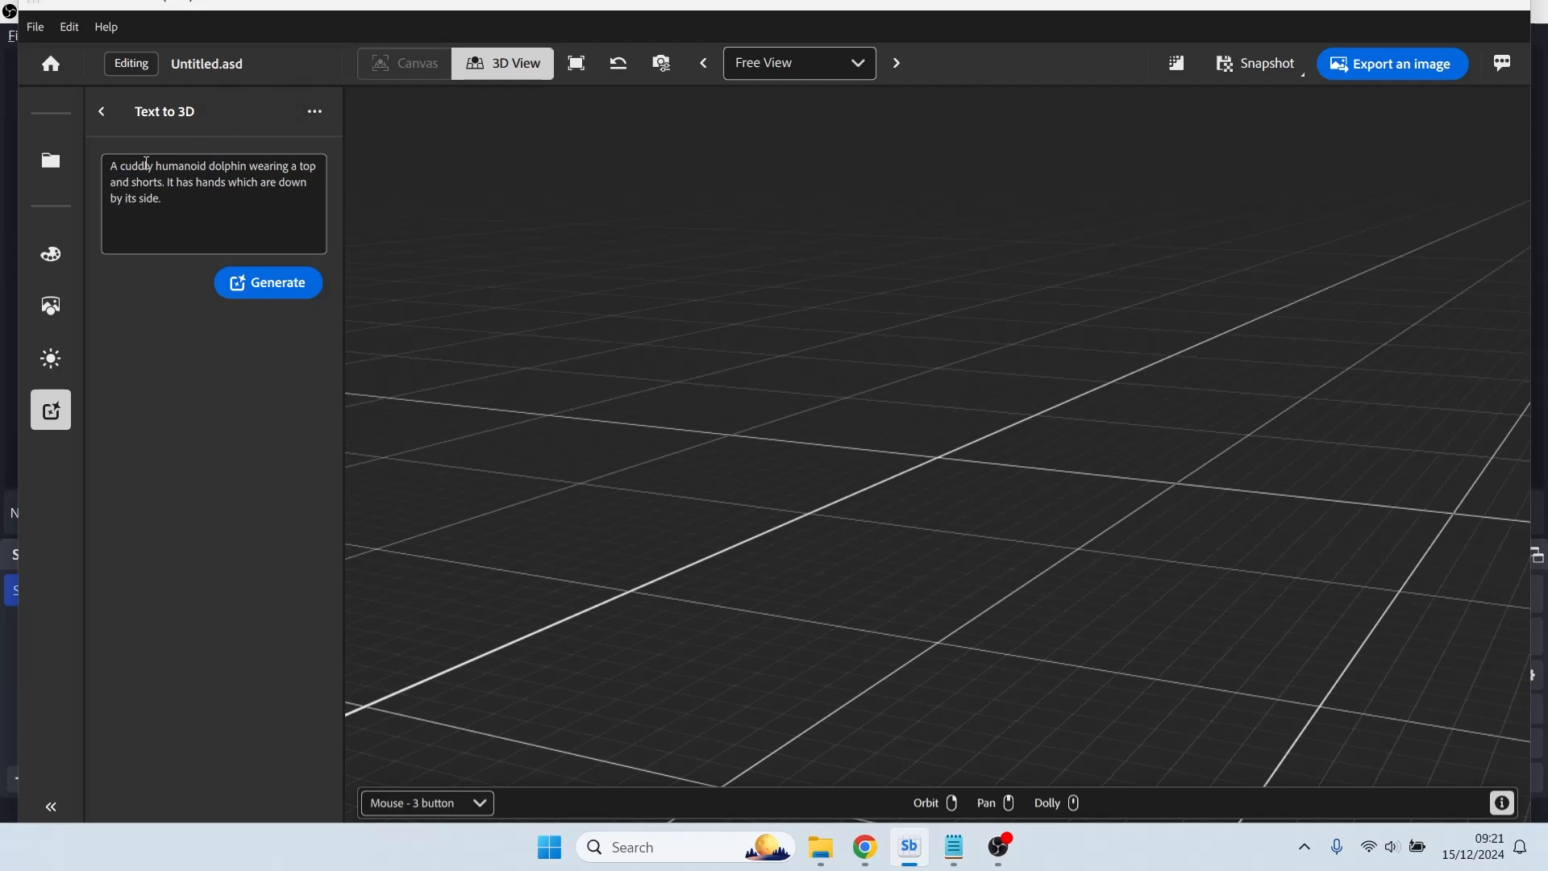
key("ctrl+shift+Right")
key("BackSpace")
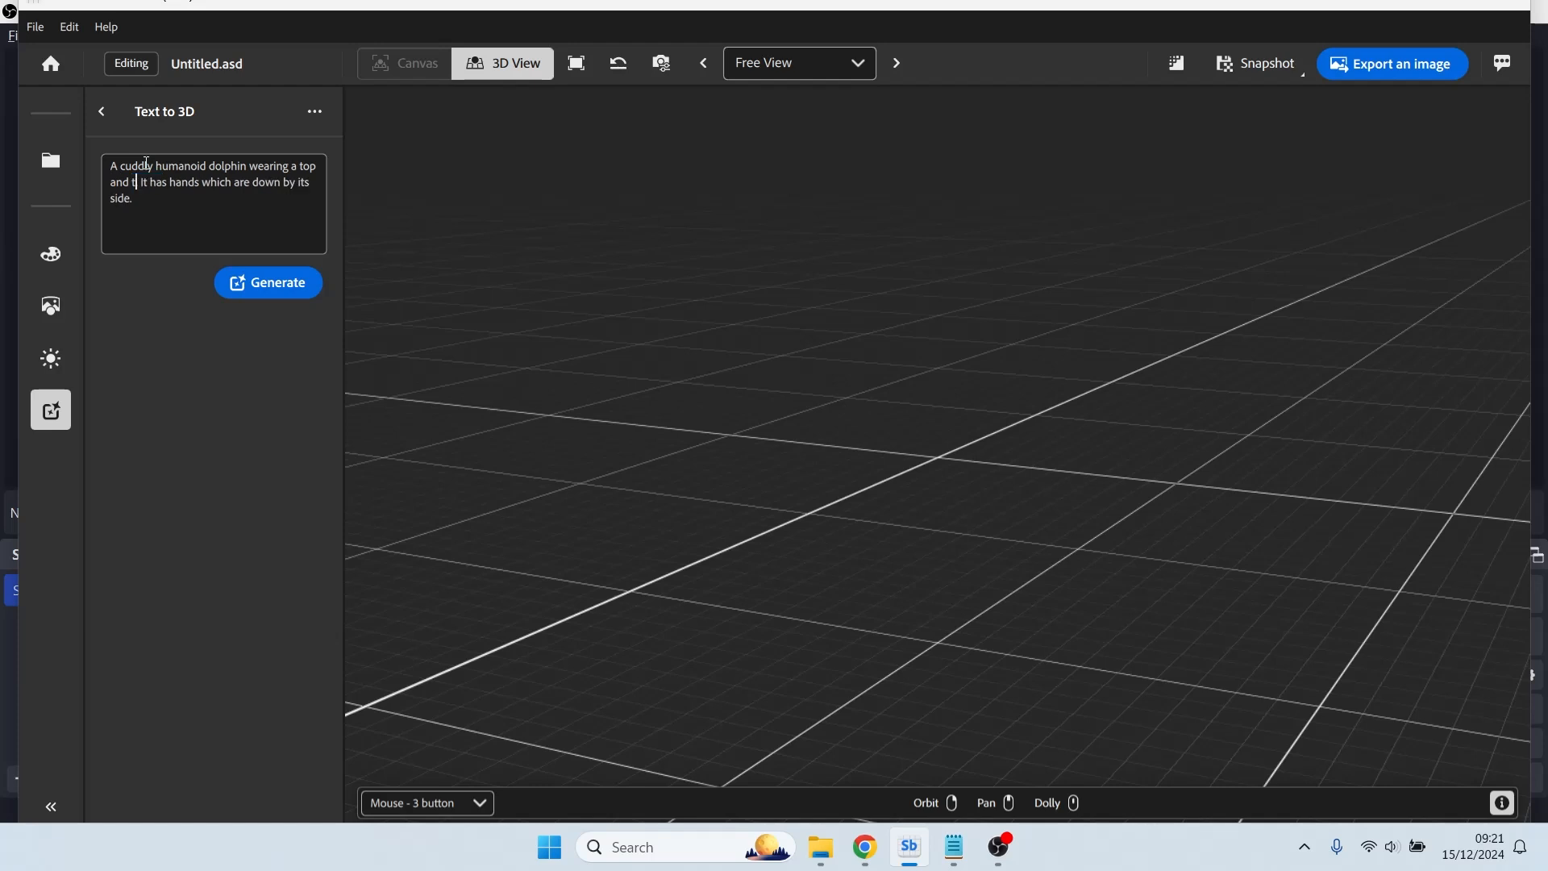
type("trousers.")
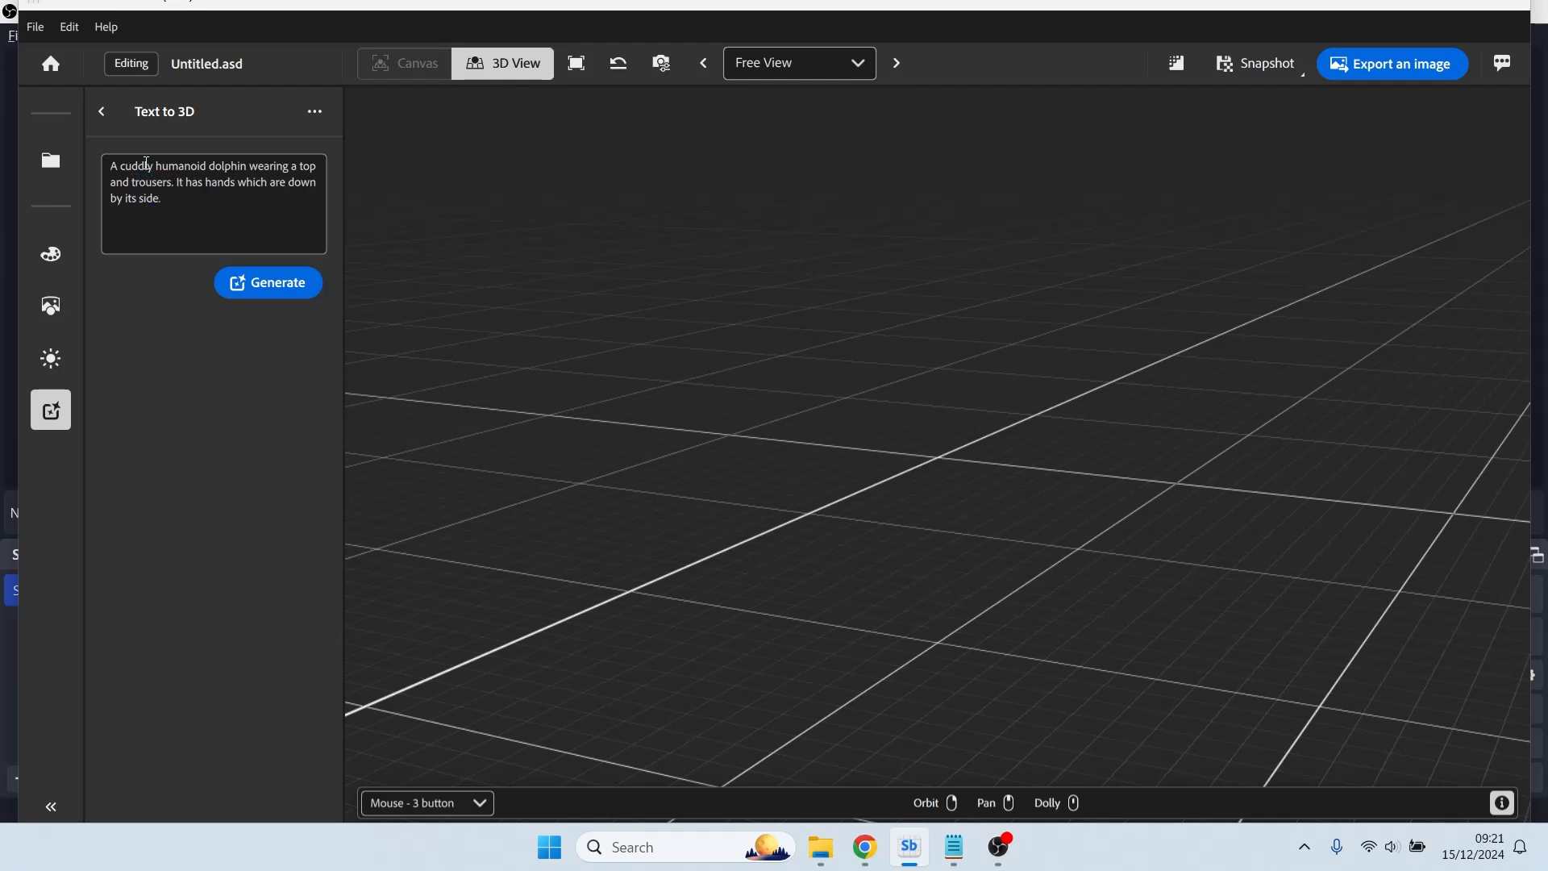
key("ctrl+a")
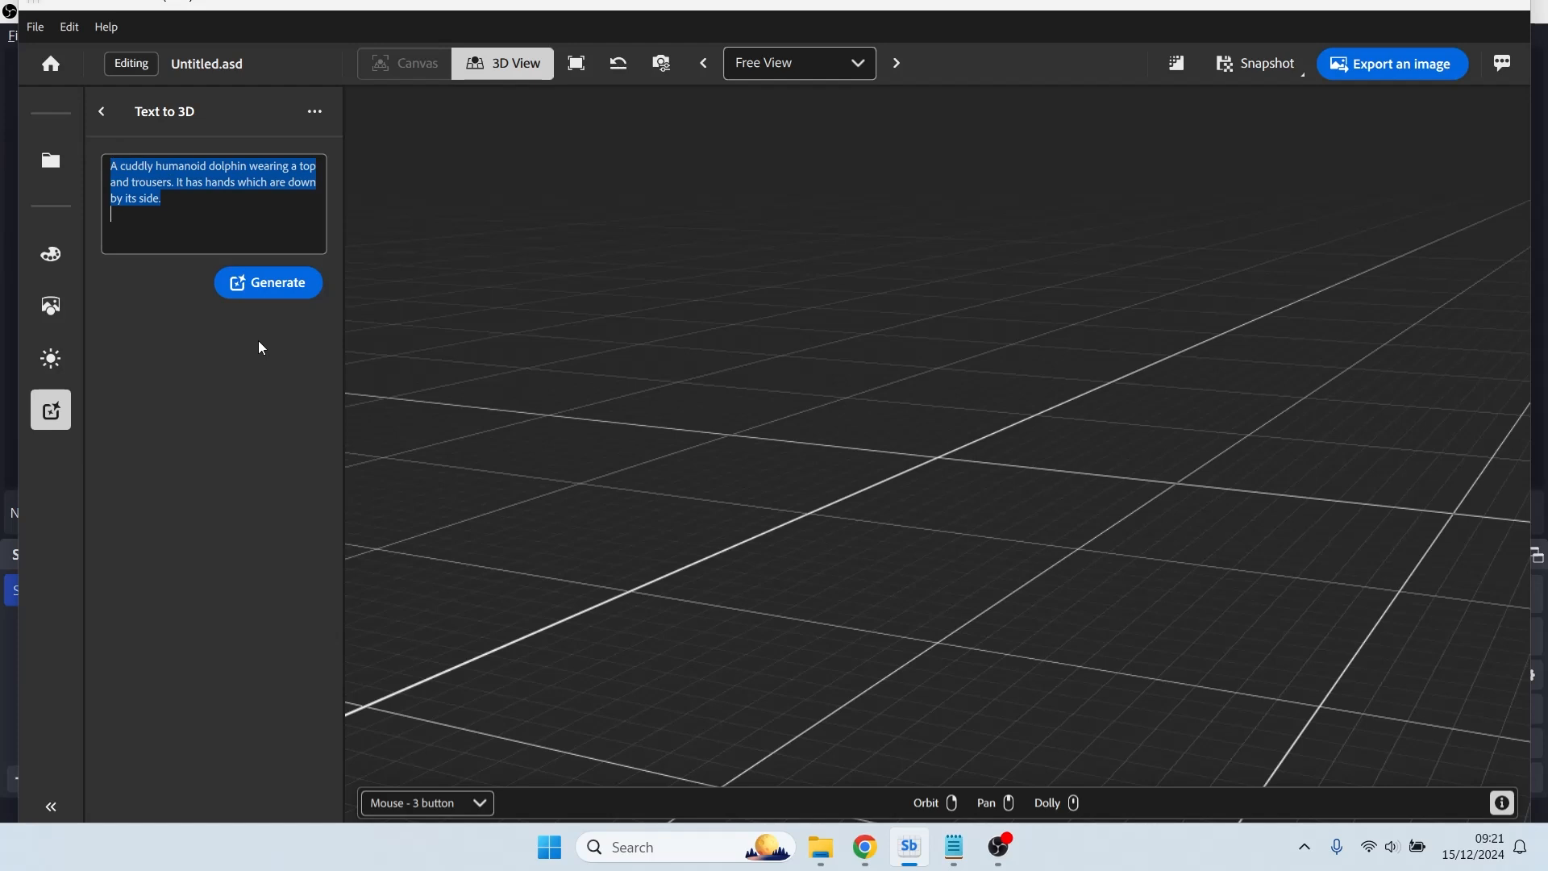
left_click(284, 287)
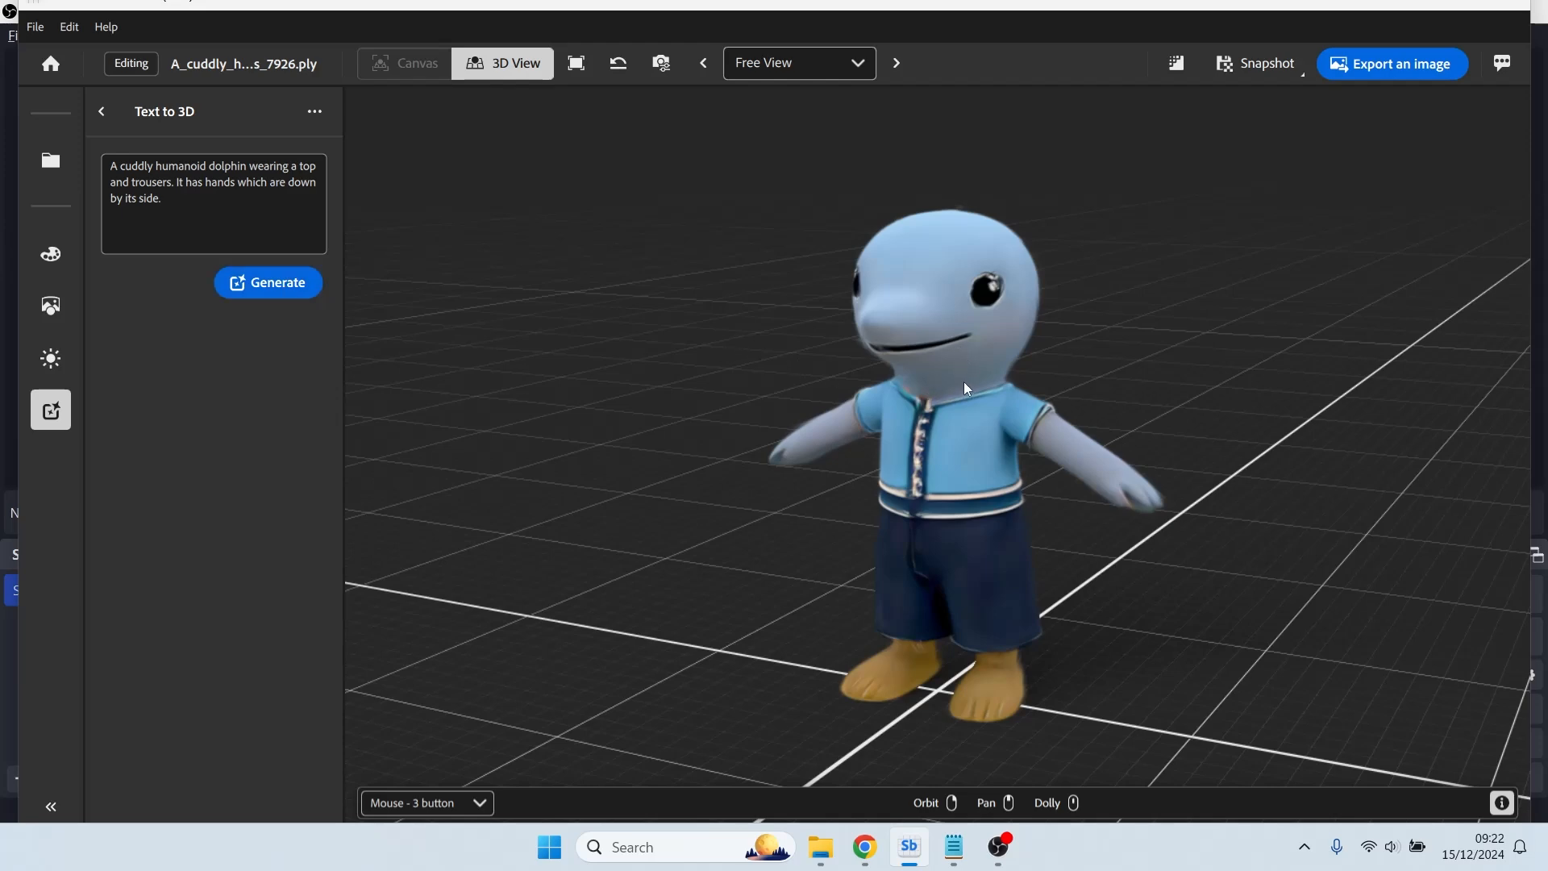
mouse_move(965, 380)
left_mouse_down()
mouse_move(898, 361)
mouse_move(917, 384)
mouse_move(939, 376)
left_mouse_up()
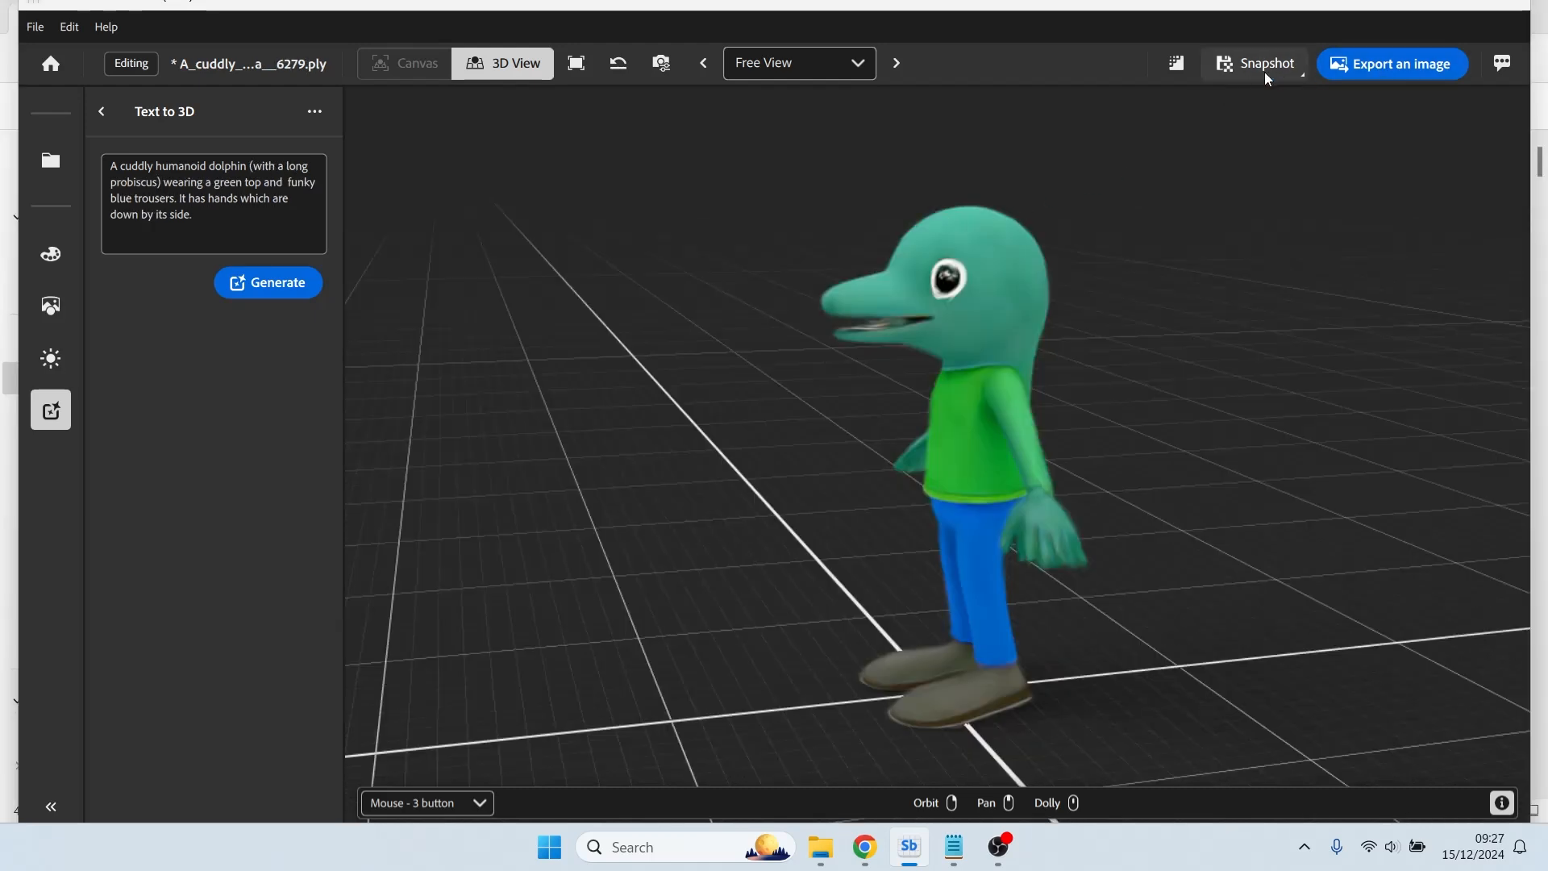
Save a snapshot of the dolphin with a transparent background as a PNG named "Dolphin side" in Downloads.
left_click(1255, 77)
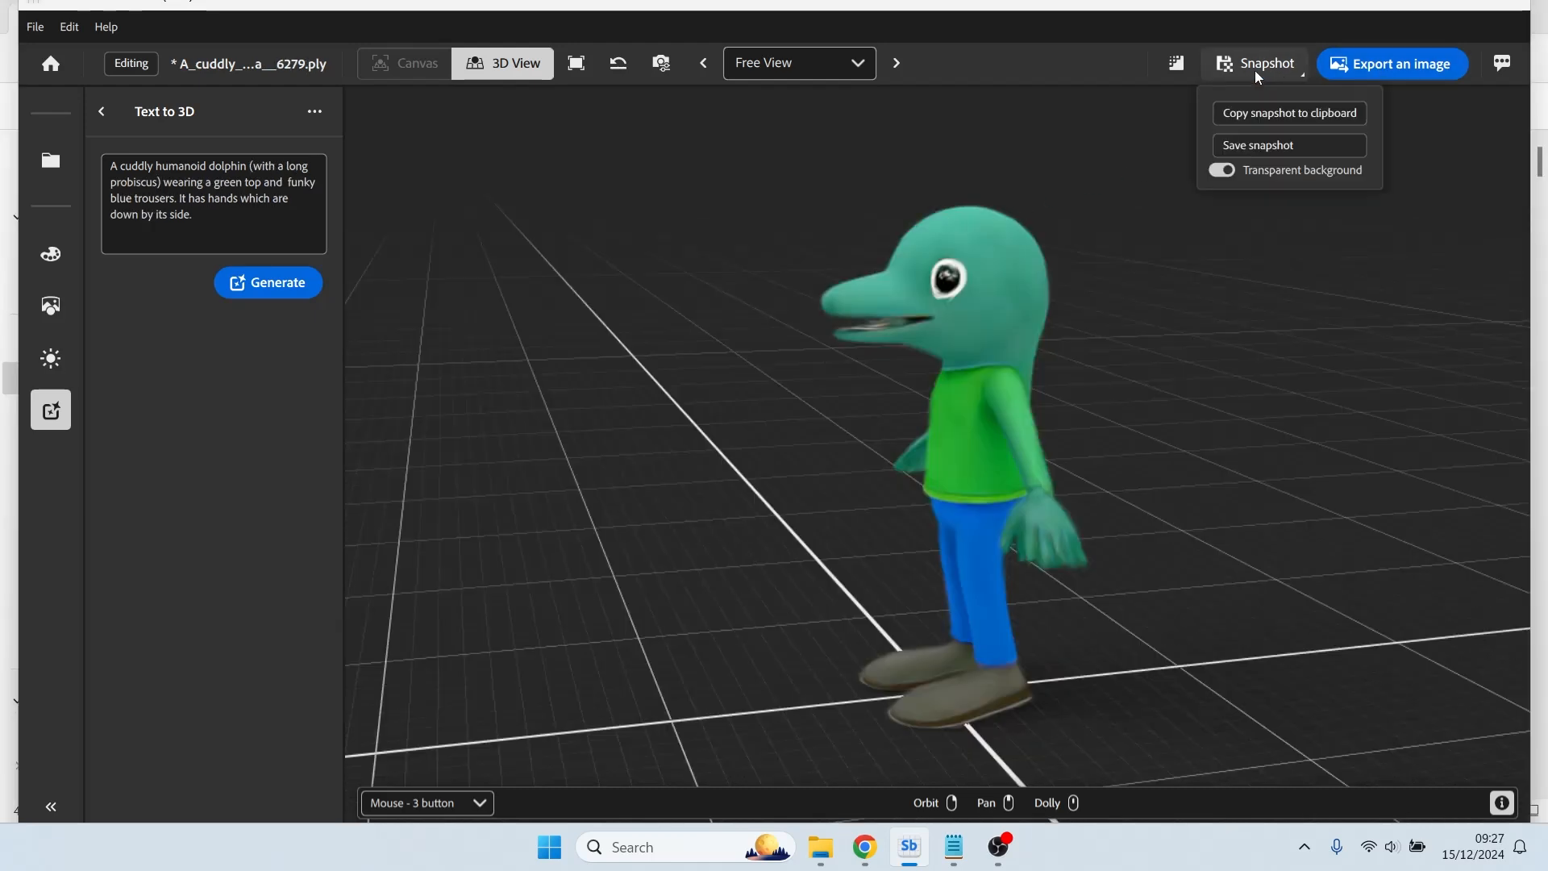
left_click(1255, 151)
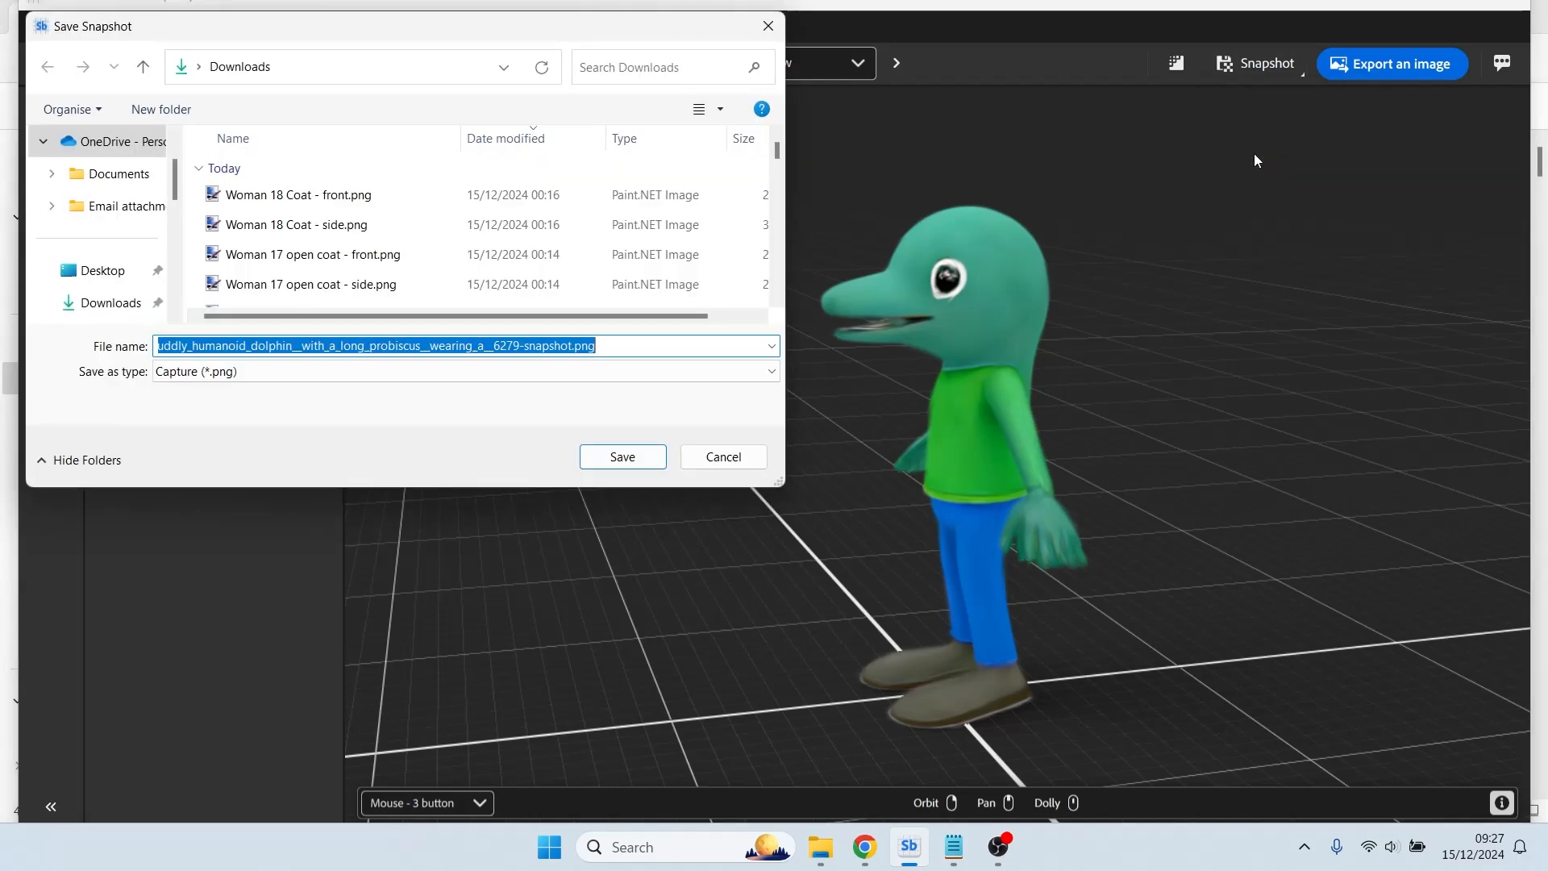
type("Dolphin")
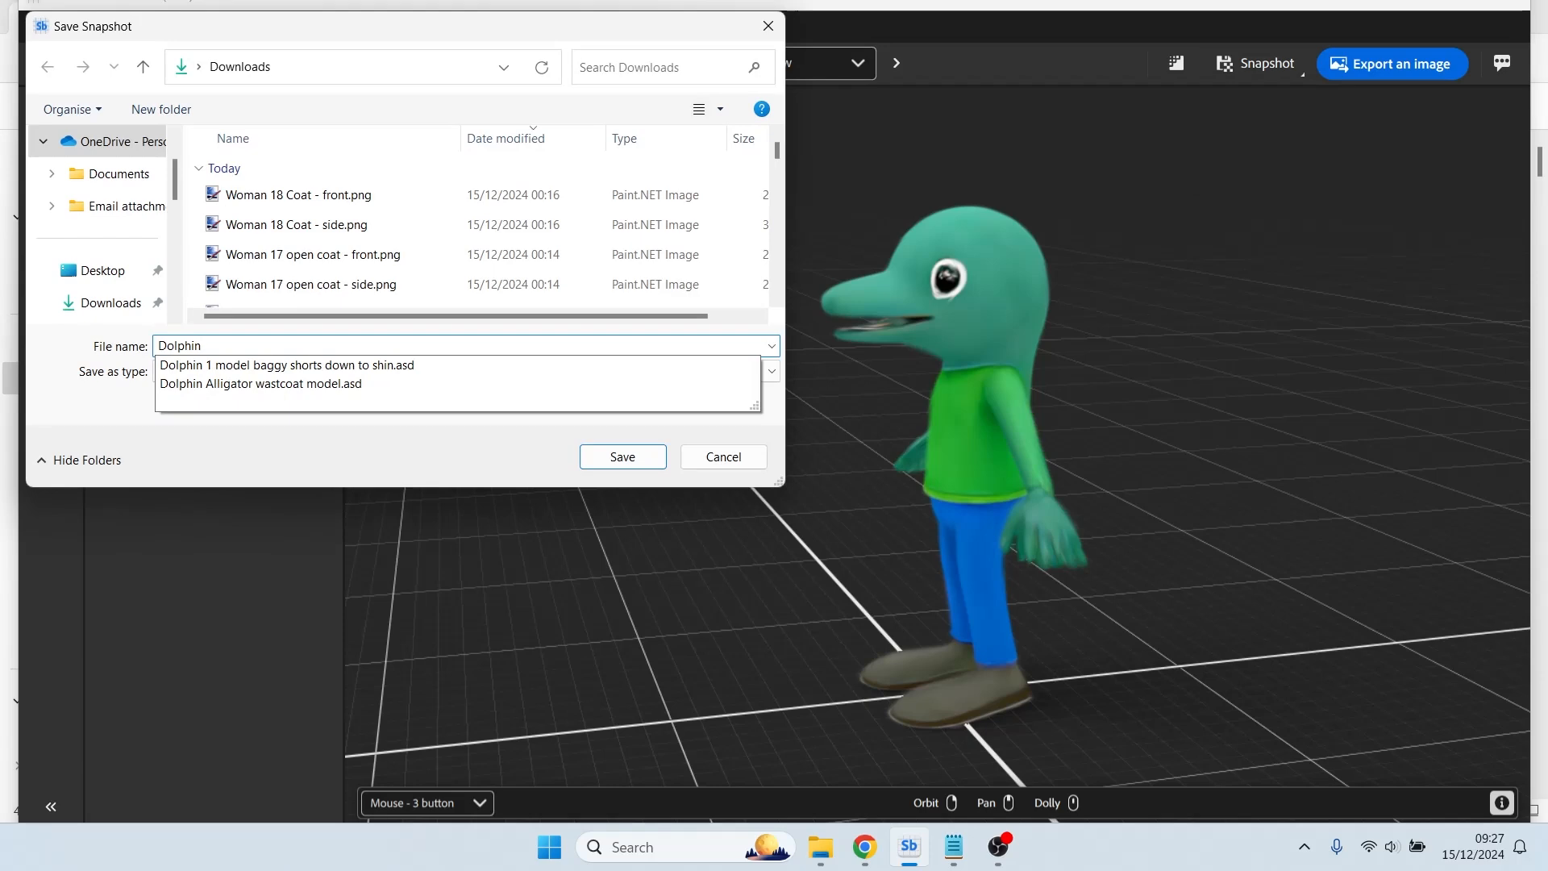
type(" side")
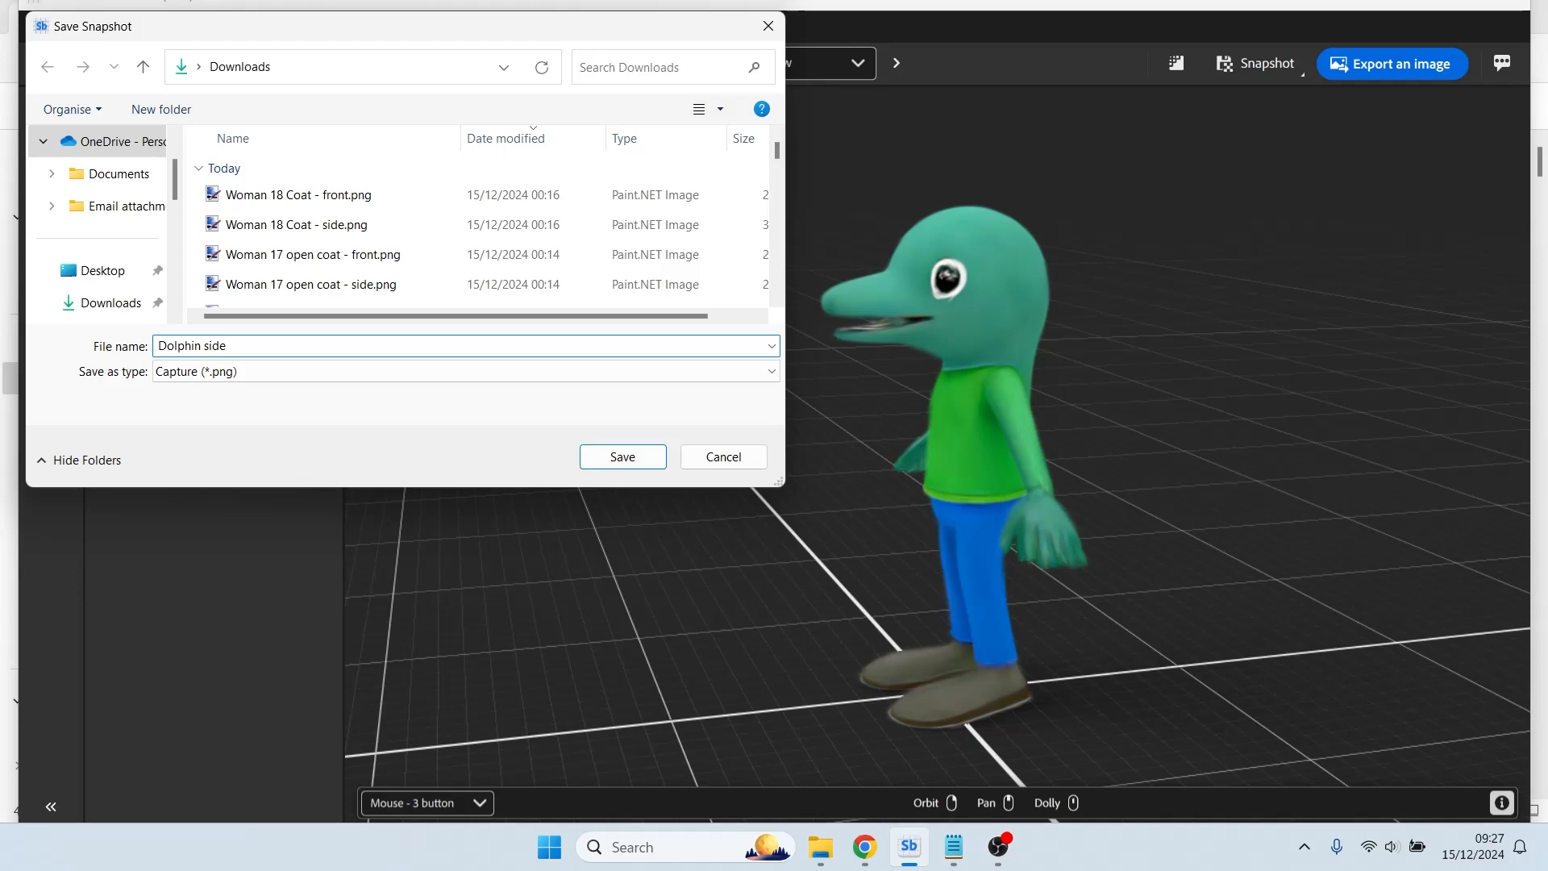
key("ctrl+a")
left_click(647, 460)
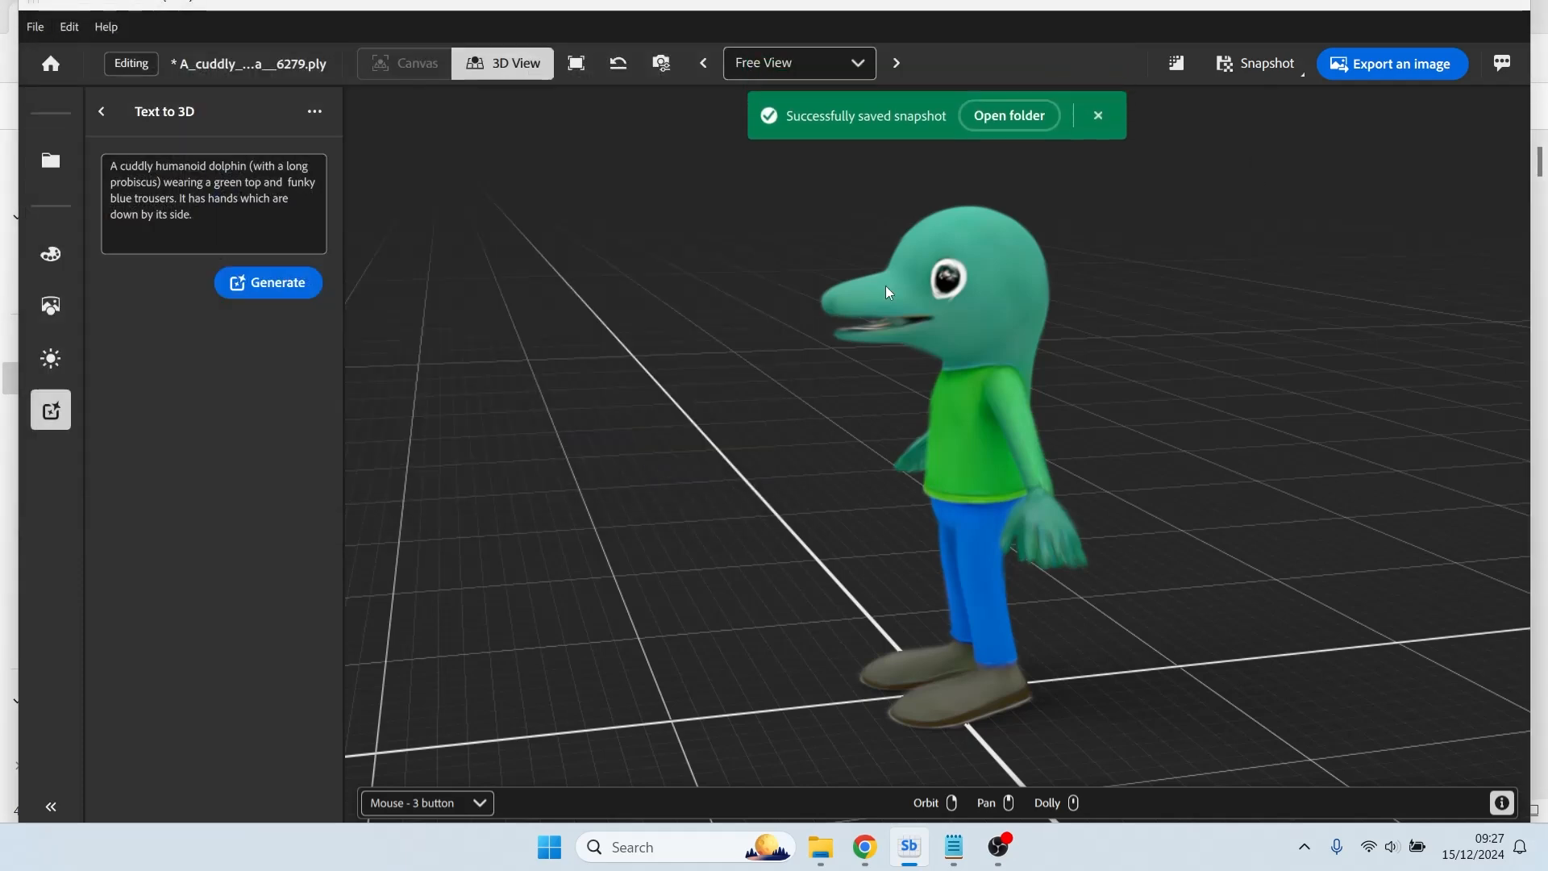
Open Dolphin side.png from the Downloads folder in Paint.NET and select the whole image for copying.
left_click(1000, 118)
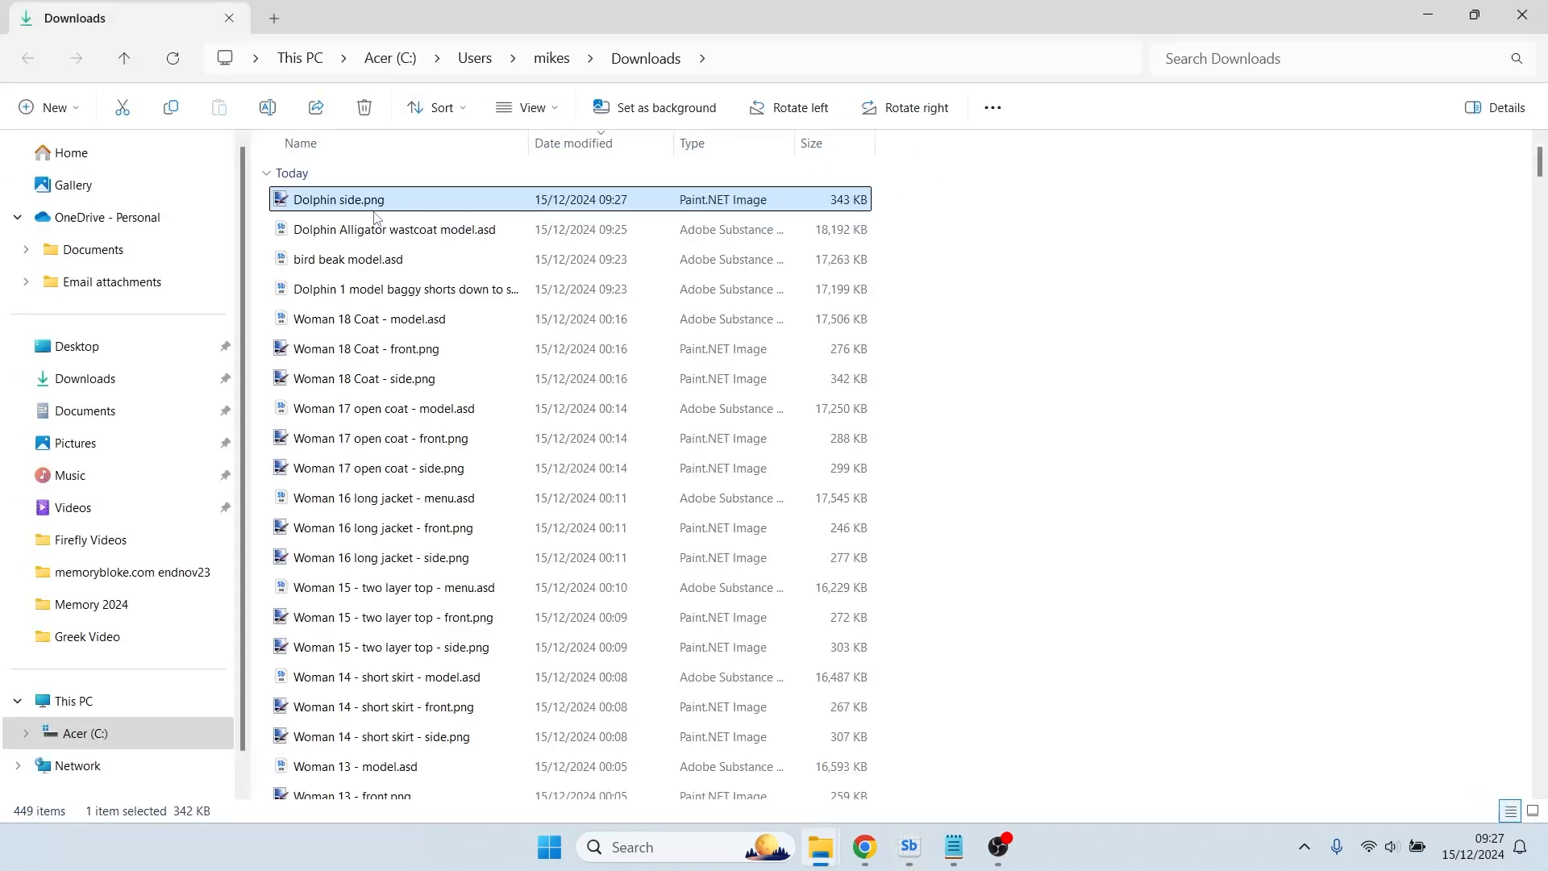
double_click(352, 213)
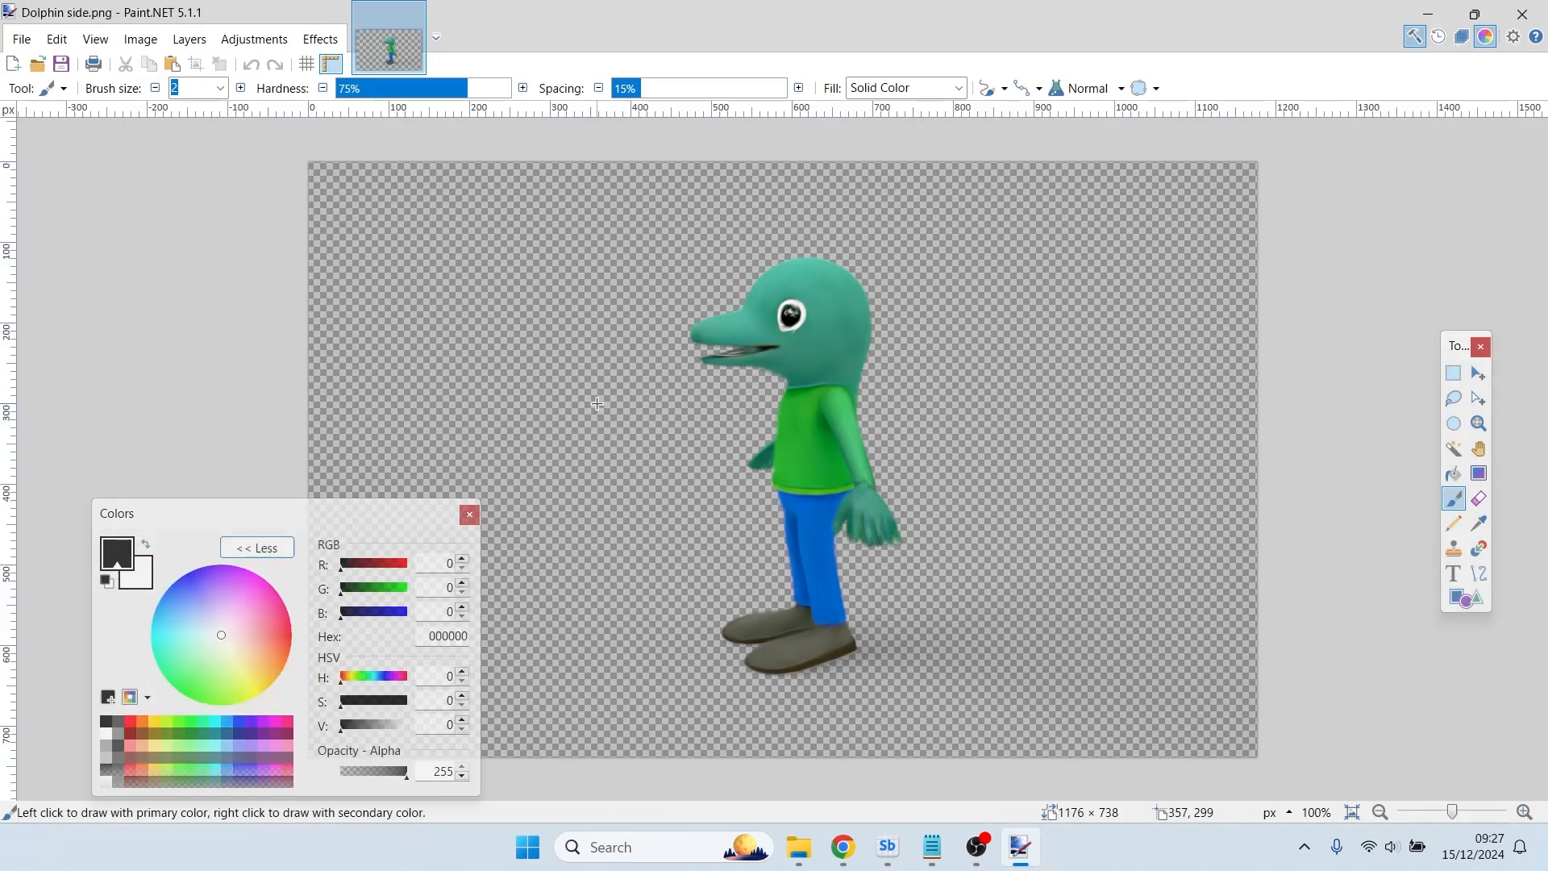
key("ctrl+a")
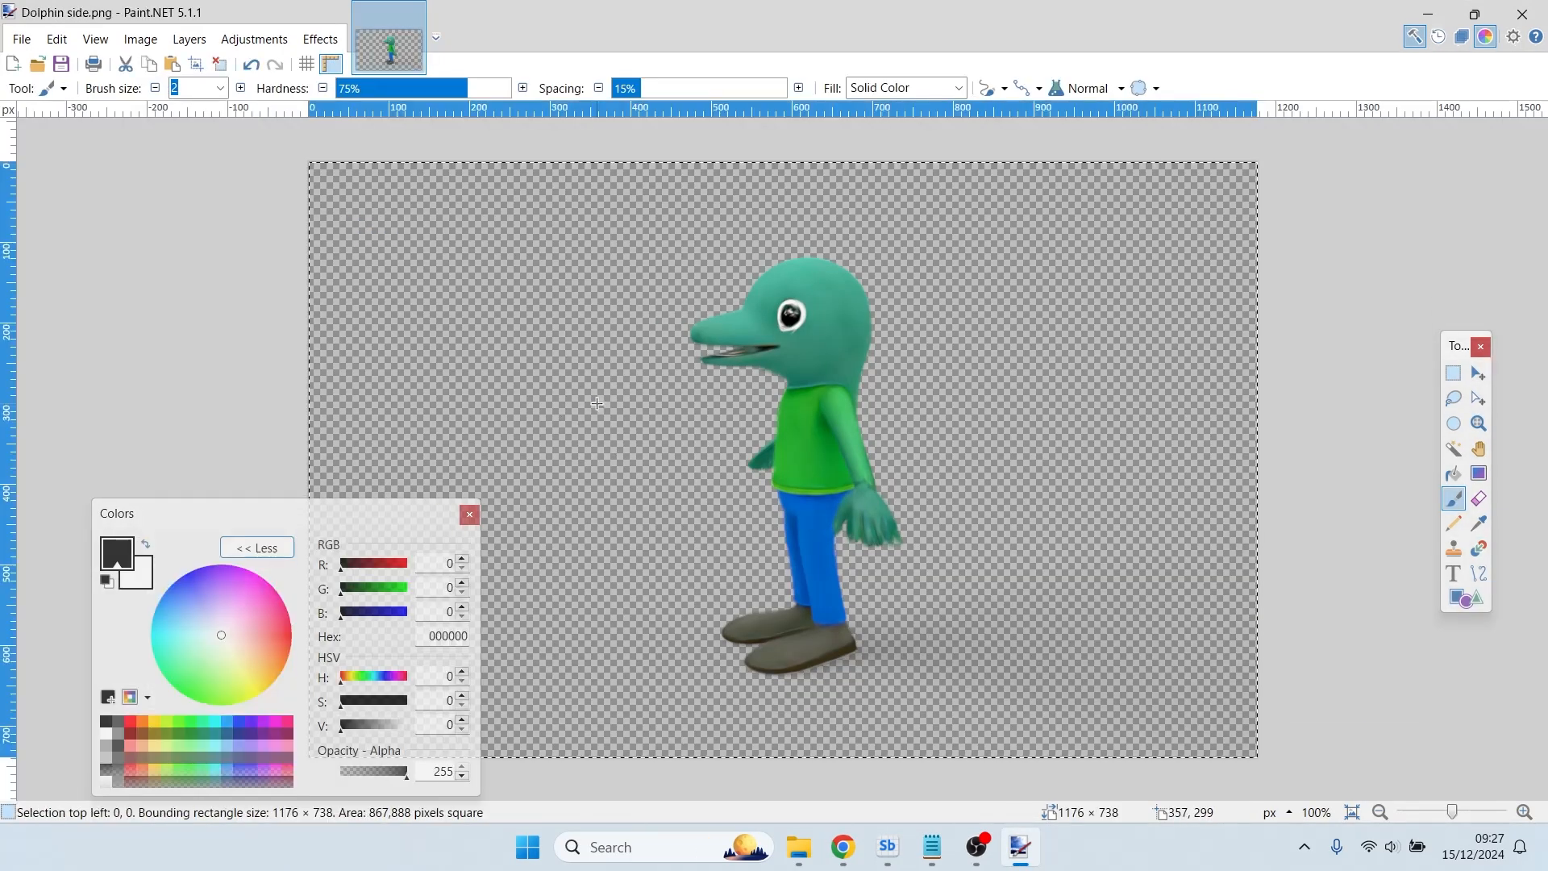
Create a blank 1176 × 738 pixel image and draw five straight black lines across its lower half as a rough background.
key("ctrl+n")
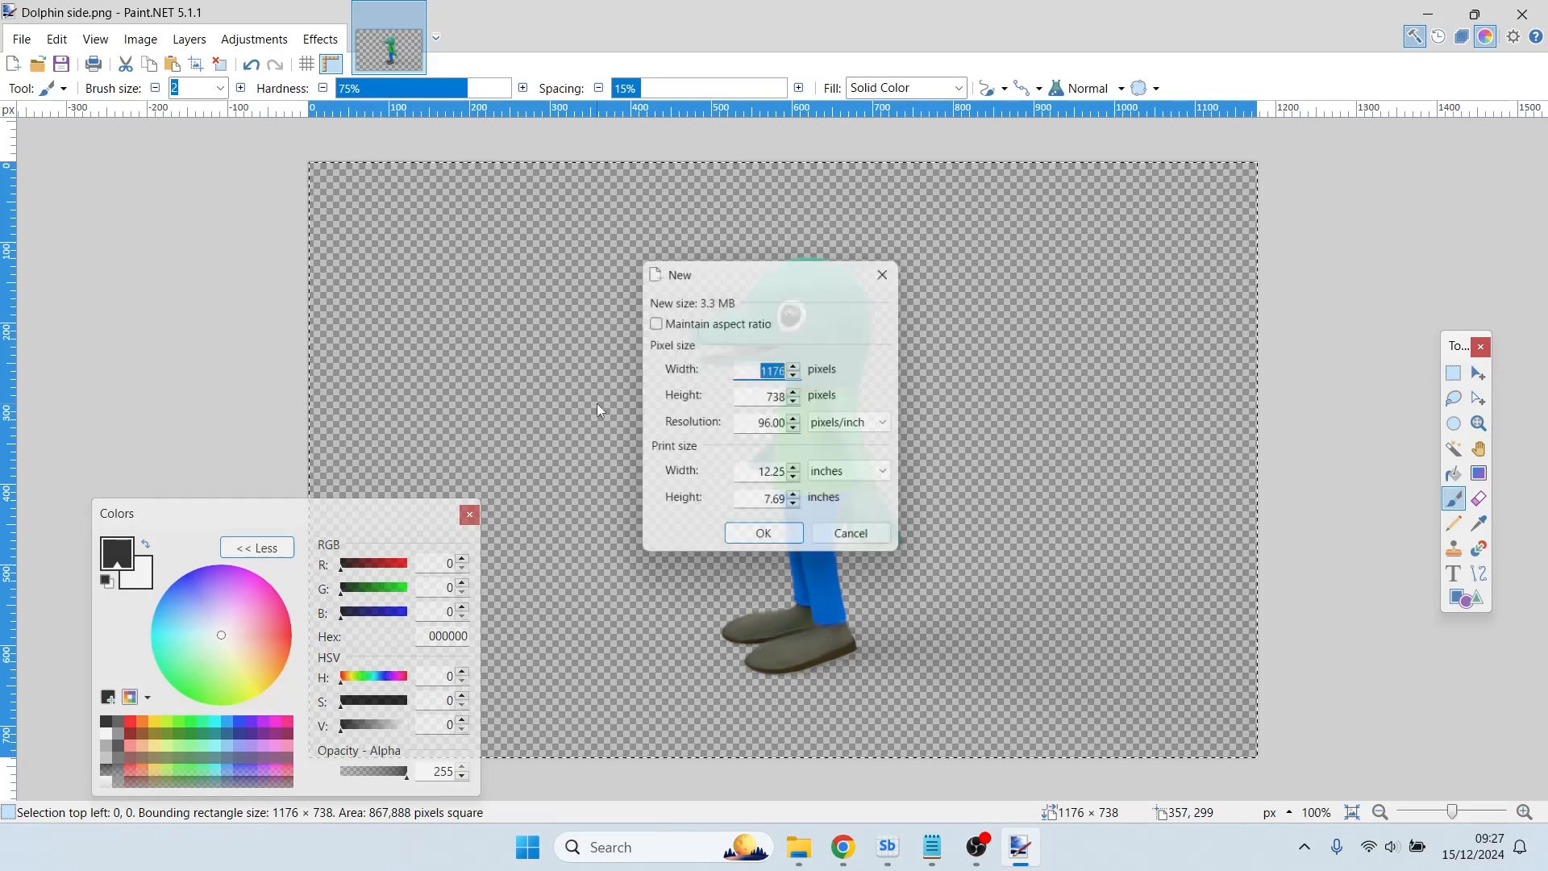
key("Return")
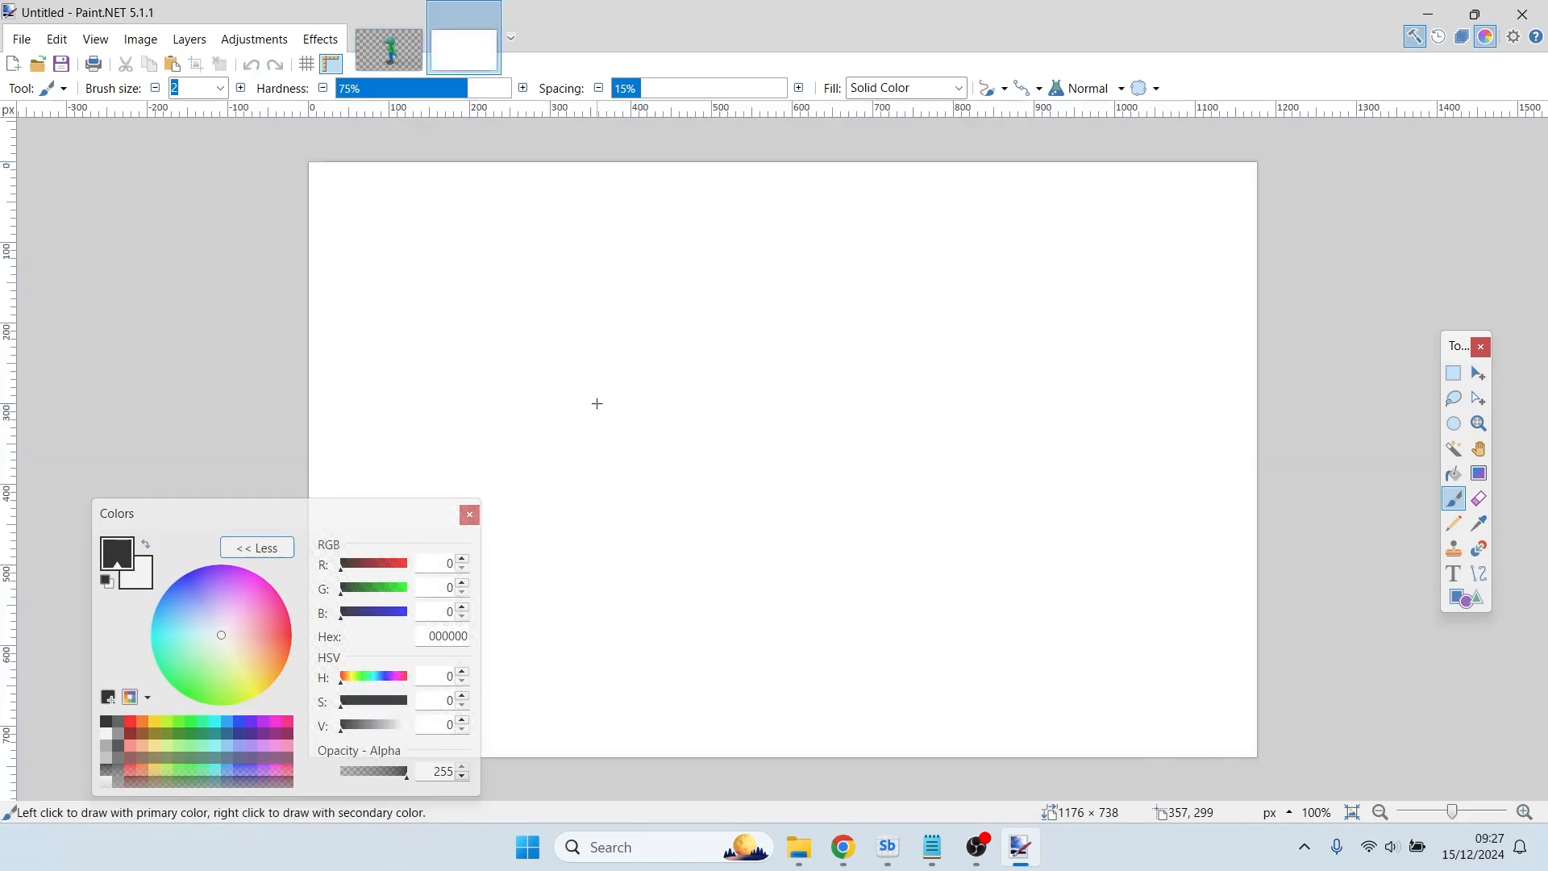
left_click(1479, 574)
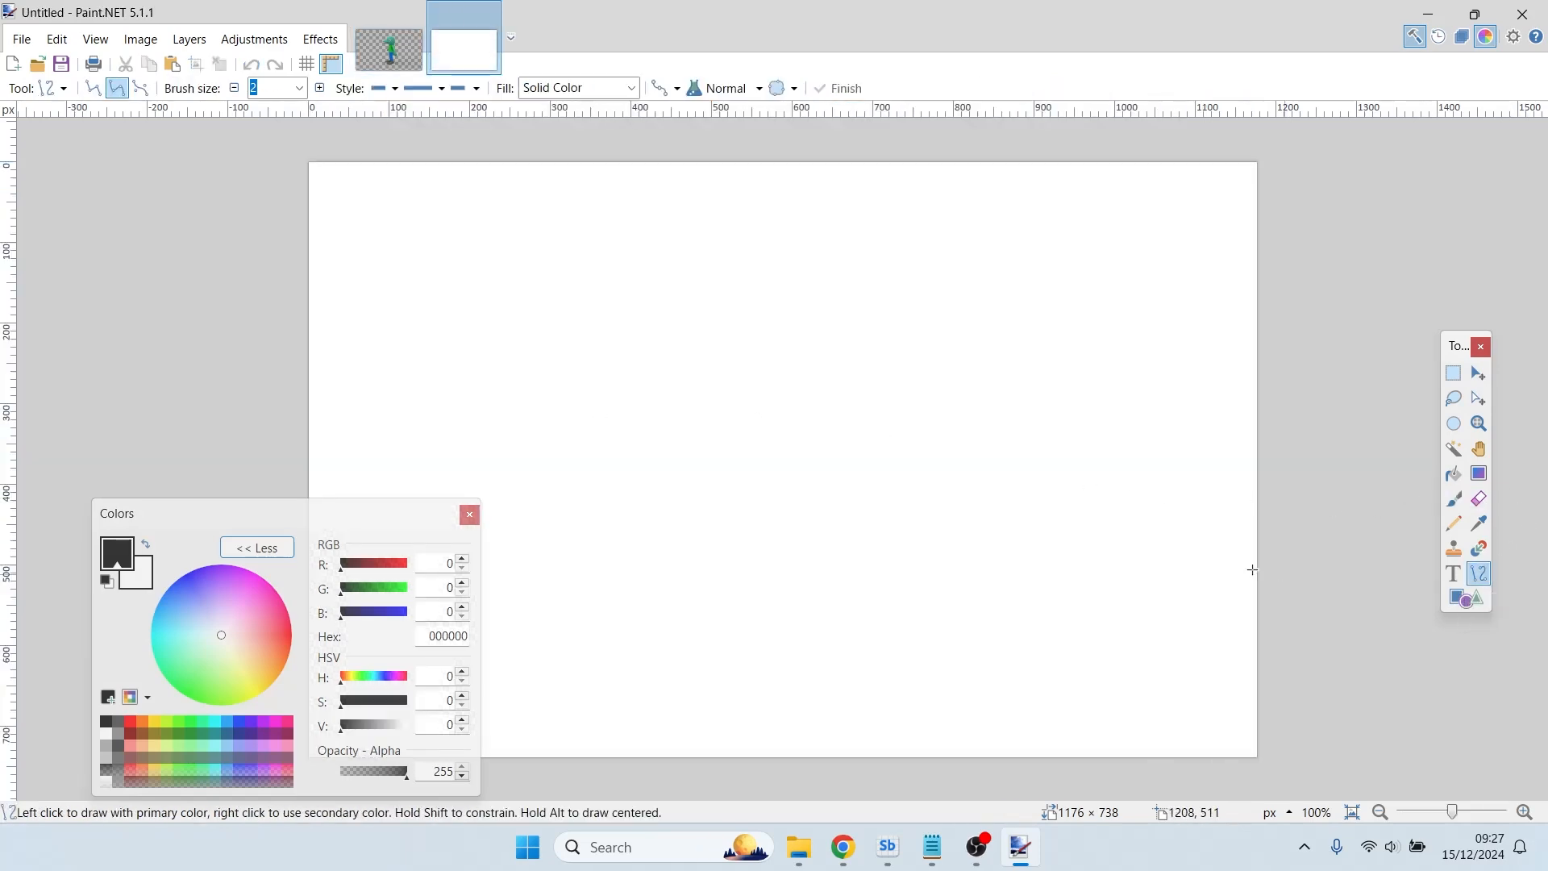
mouse_move(1230, 565)
left_mouse_down()
mouse_move(1020, 467)
mouse_move(809, 484)
mouse_move(801, 460)
left_mouse_up()
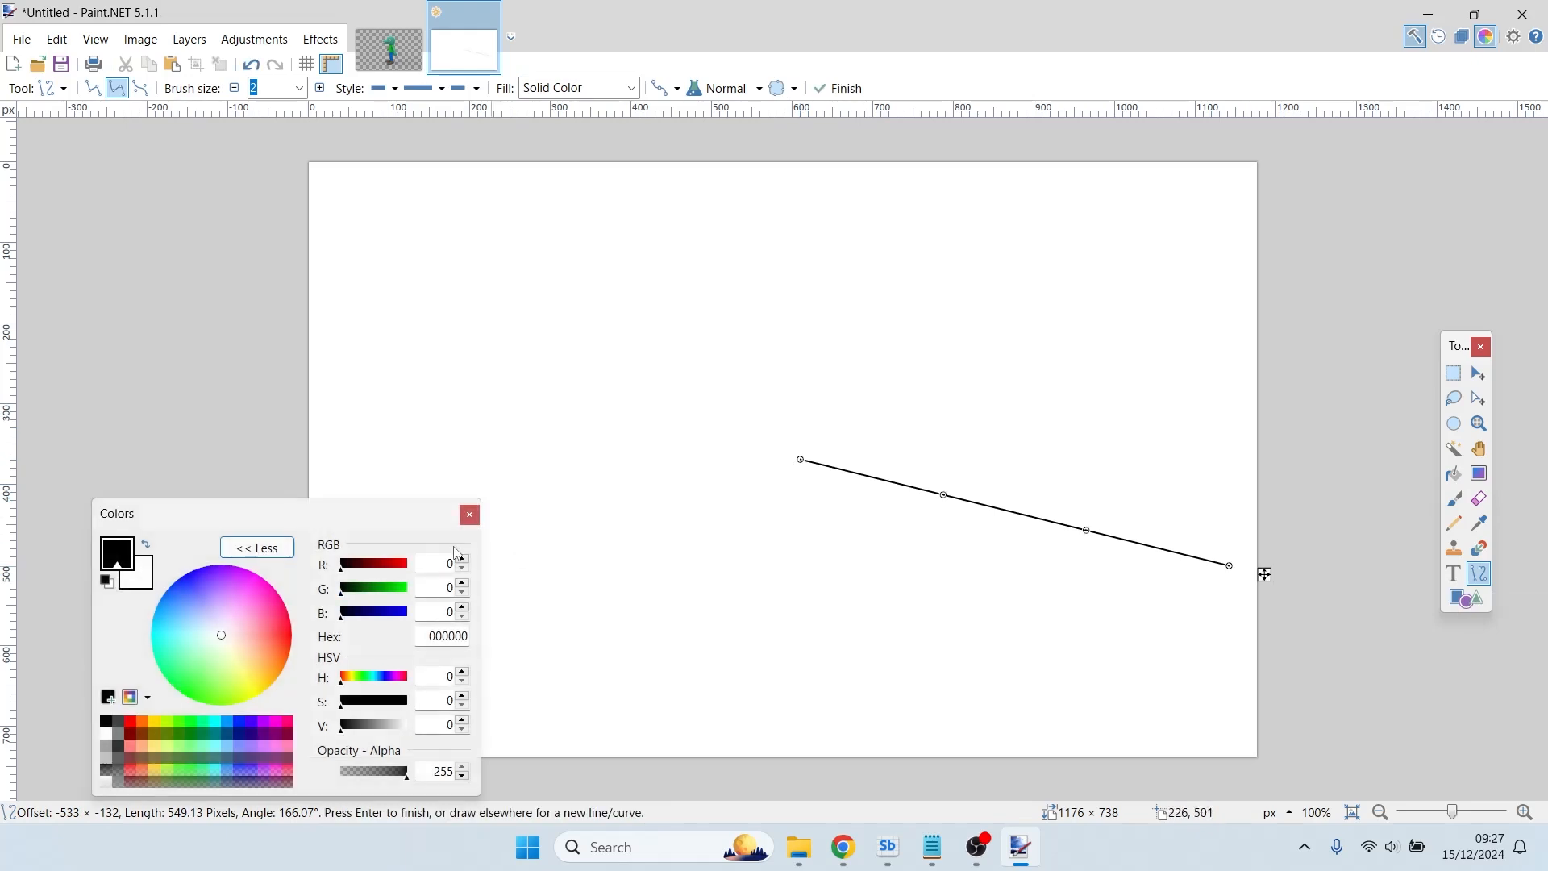
left_click_drag(518, 516, 839, 470)
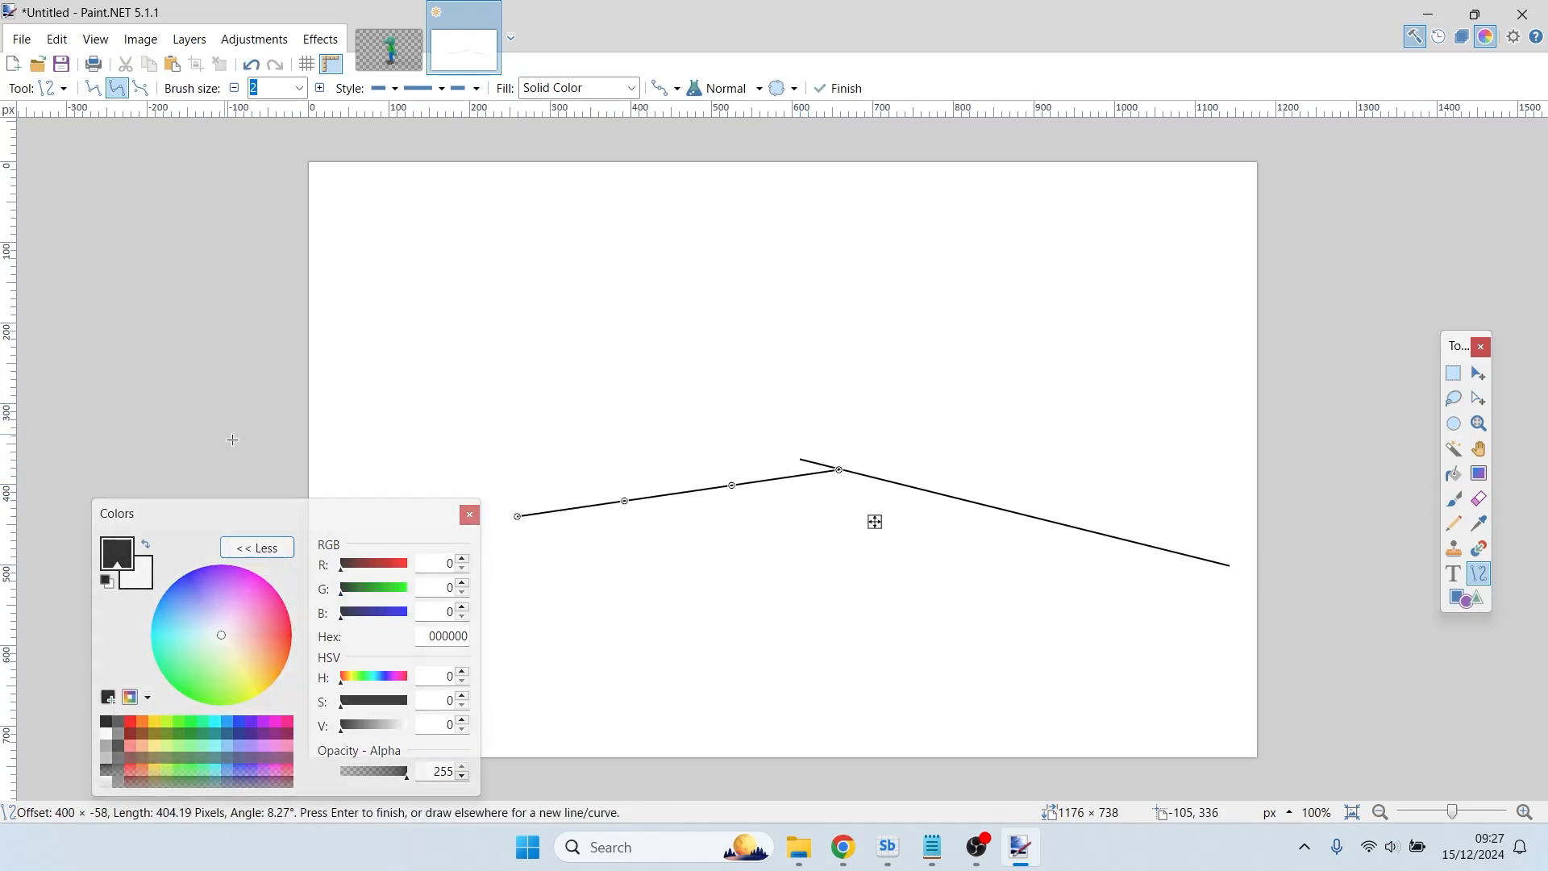
left_click_drag(239, 445, 635, 499)
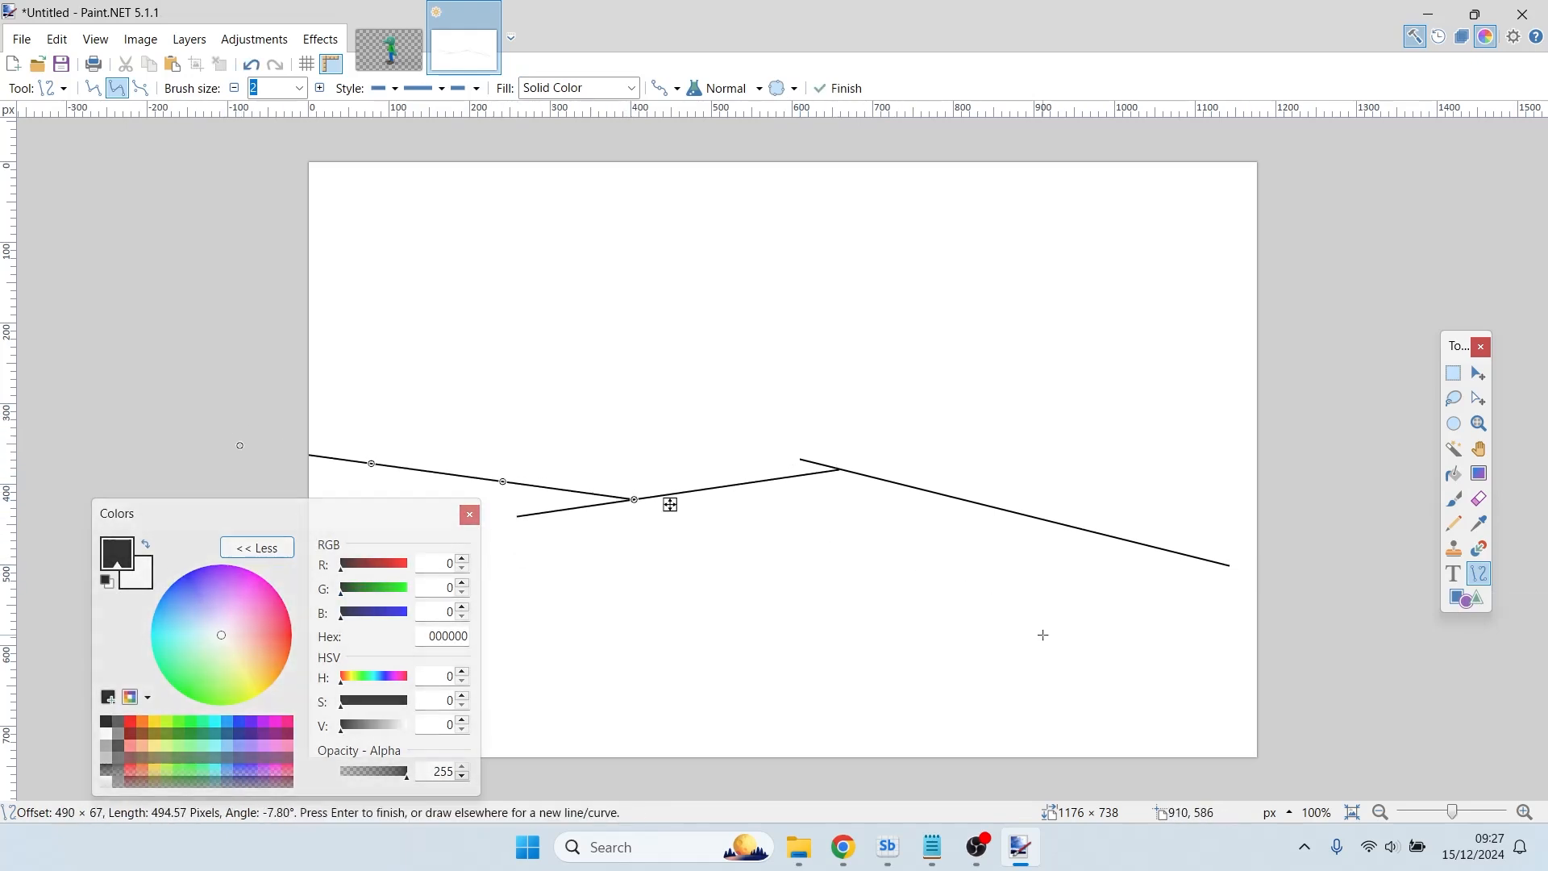
left_click_drag(1044, 634, 78, 544)
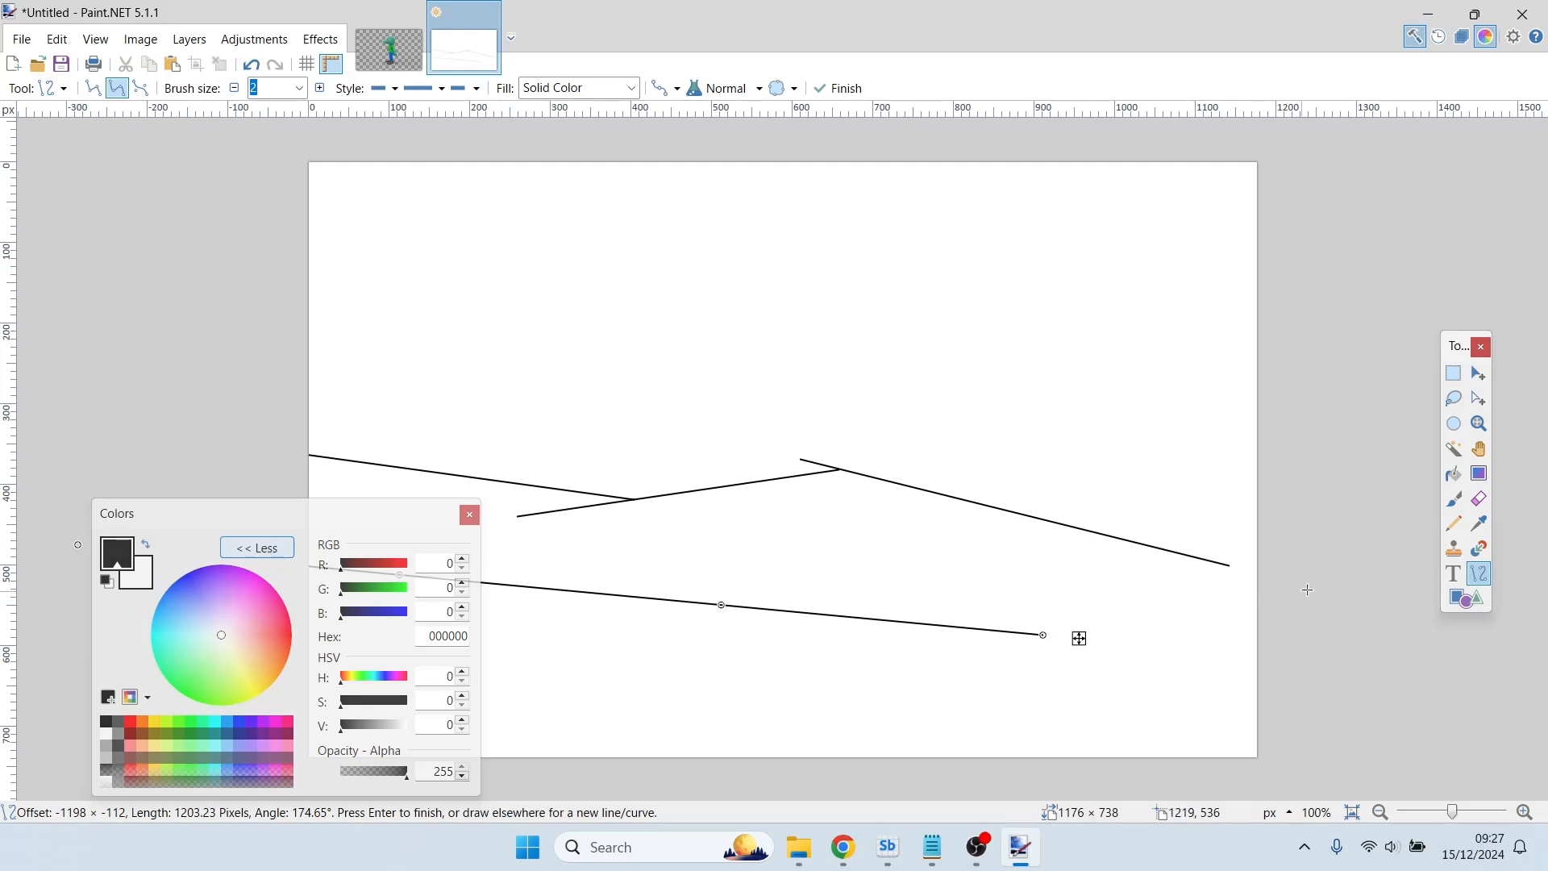
left_click_drag(1320, 565, 967, 635)
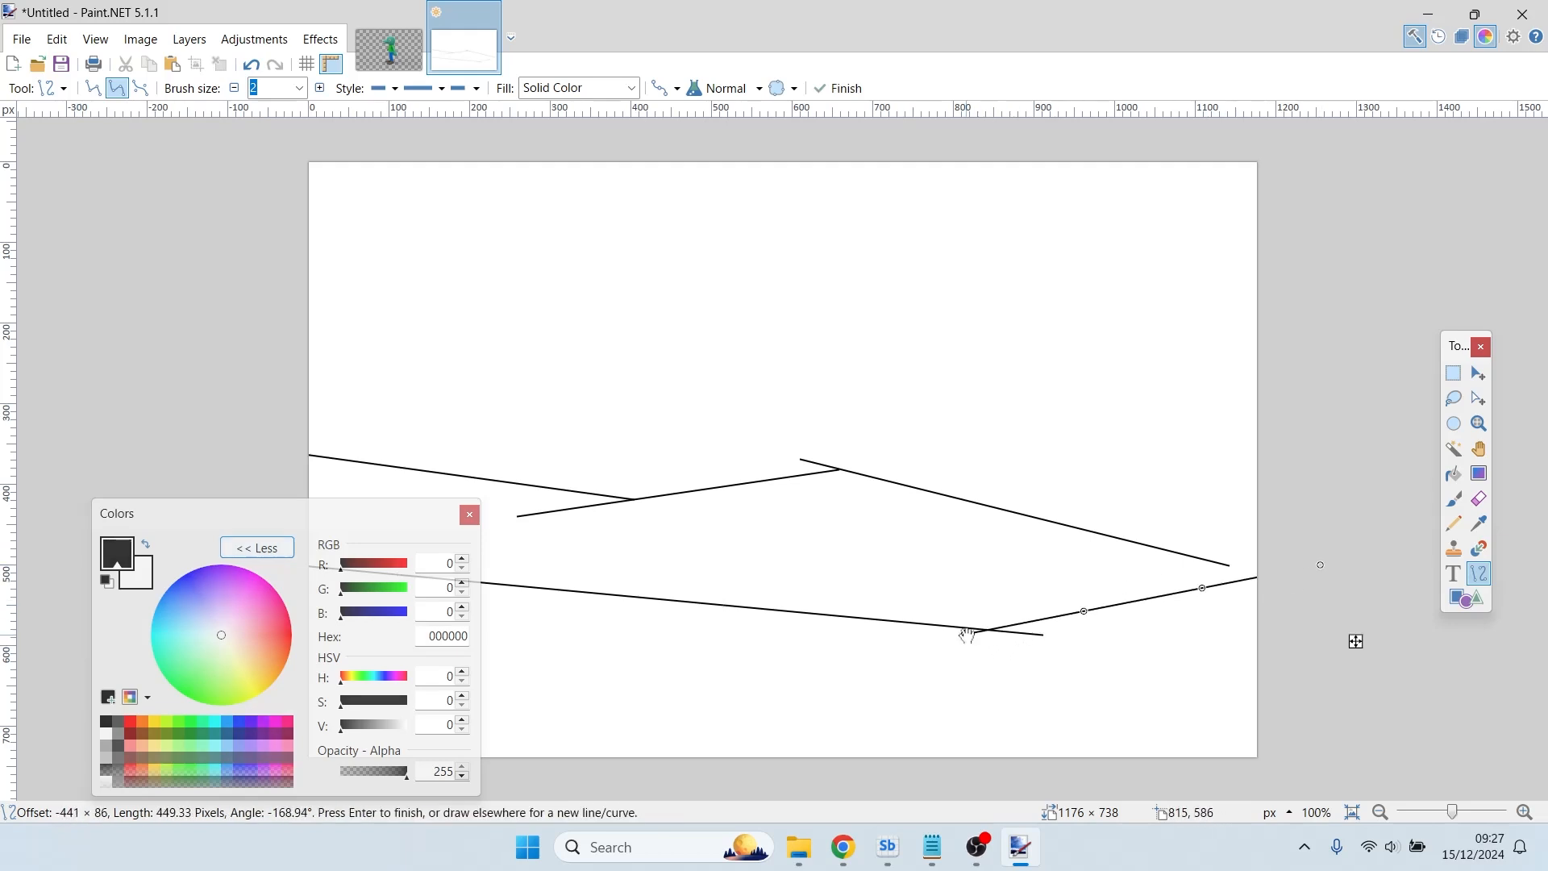
key("Return")
Paste the dolphin over the line background, shift it up and to the left, and close the image without saving.
key("ctrl+v")
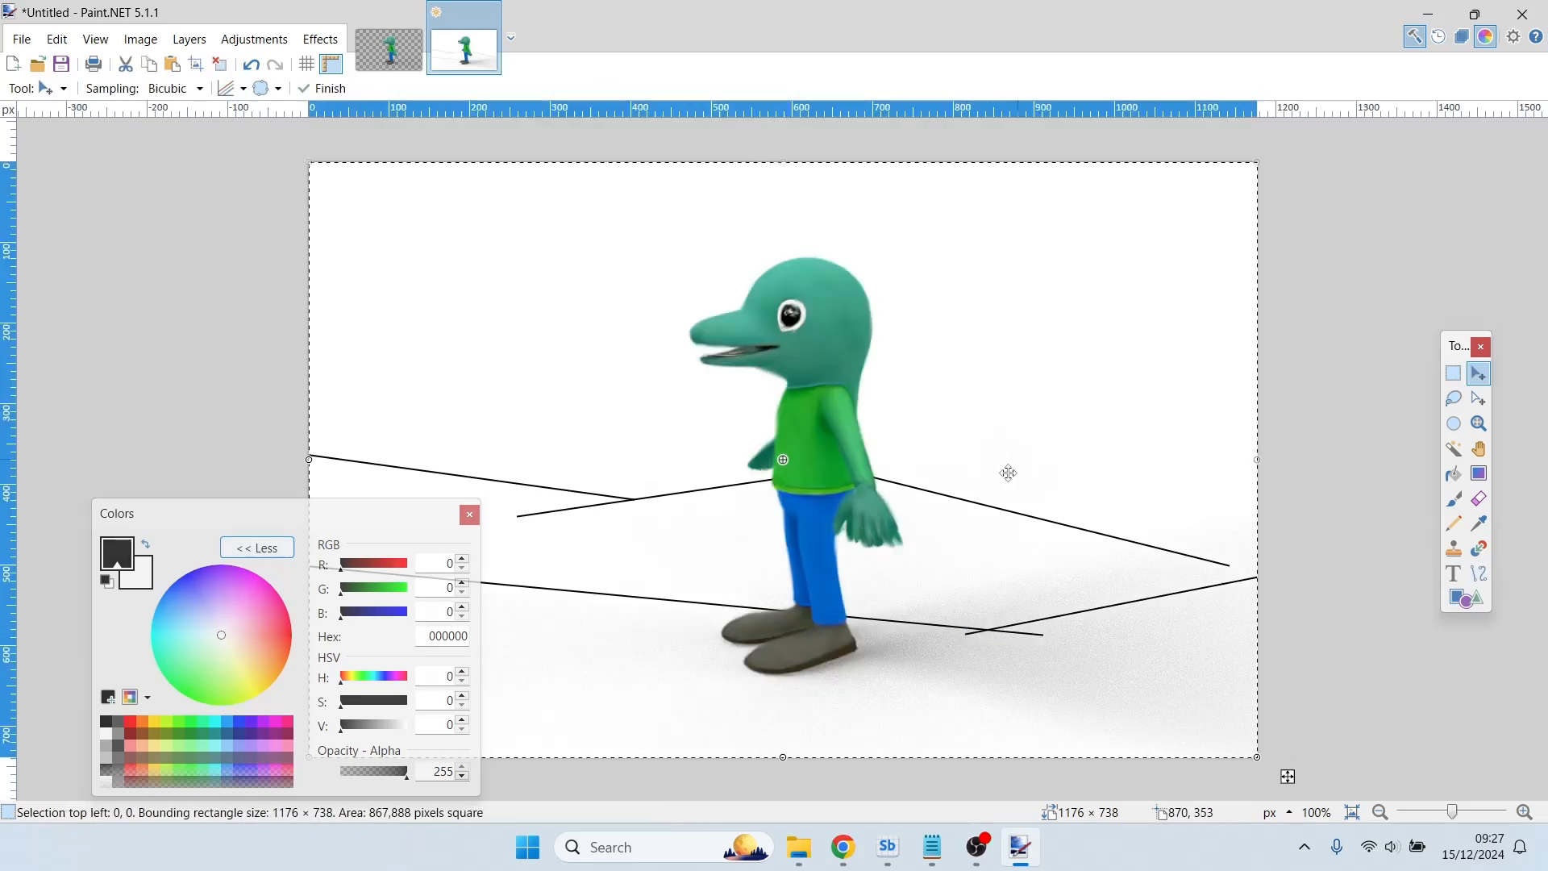
left_click_drag(816, 416, 709, 382)
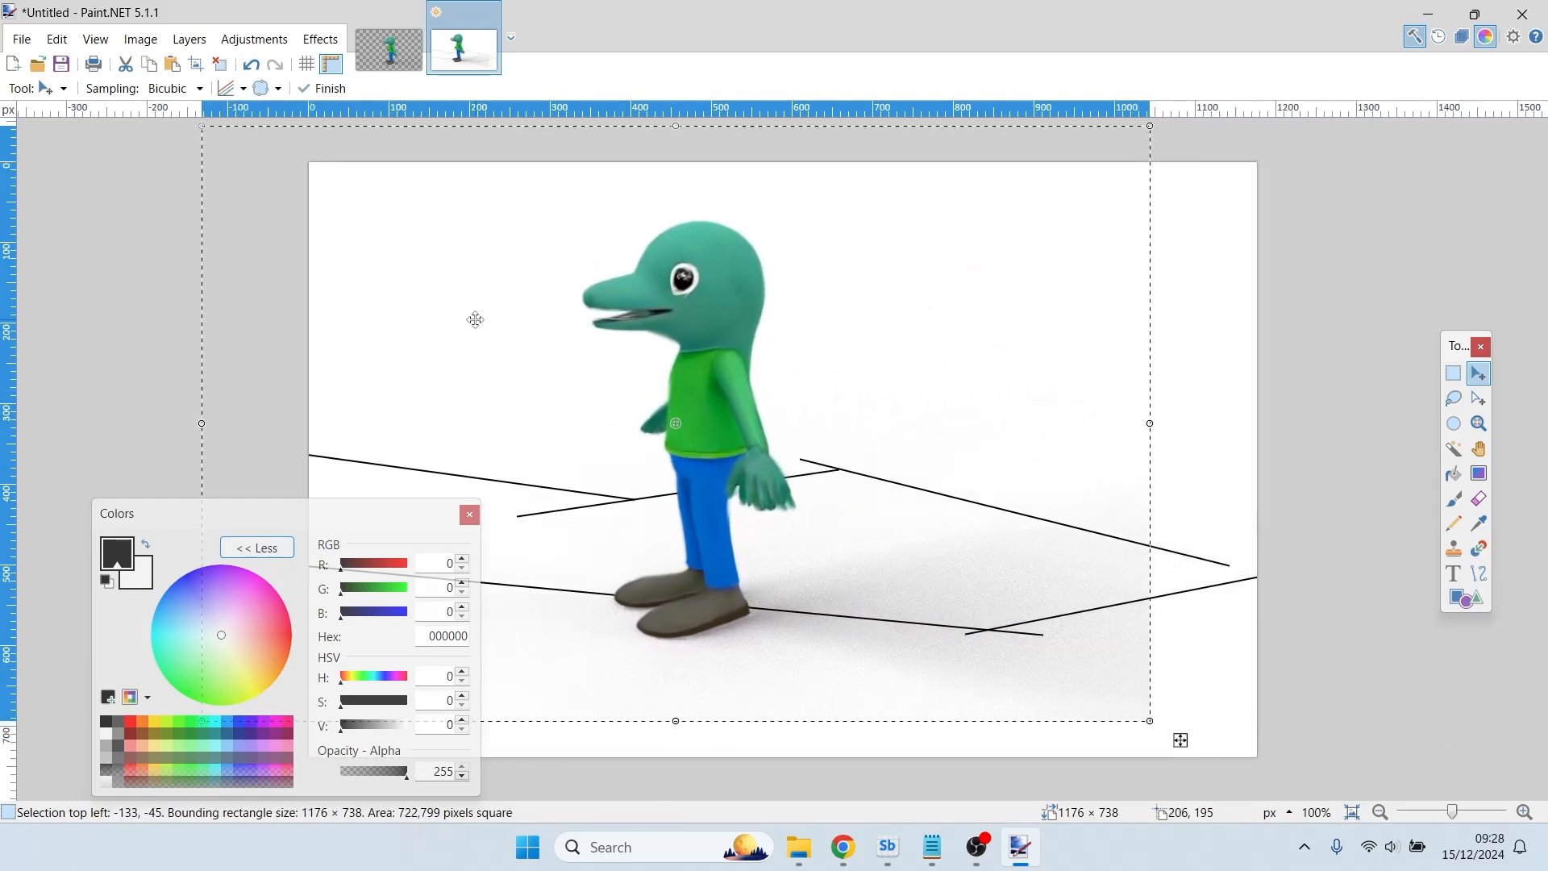
key("ctrl+w")
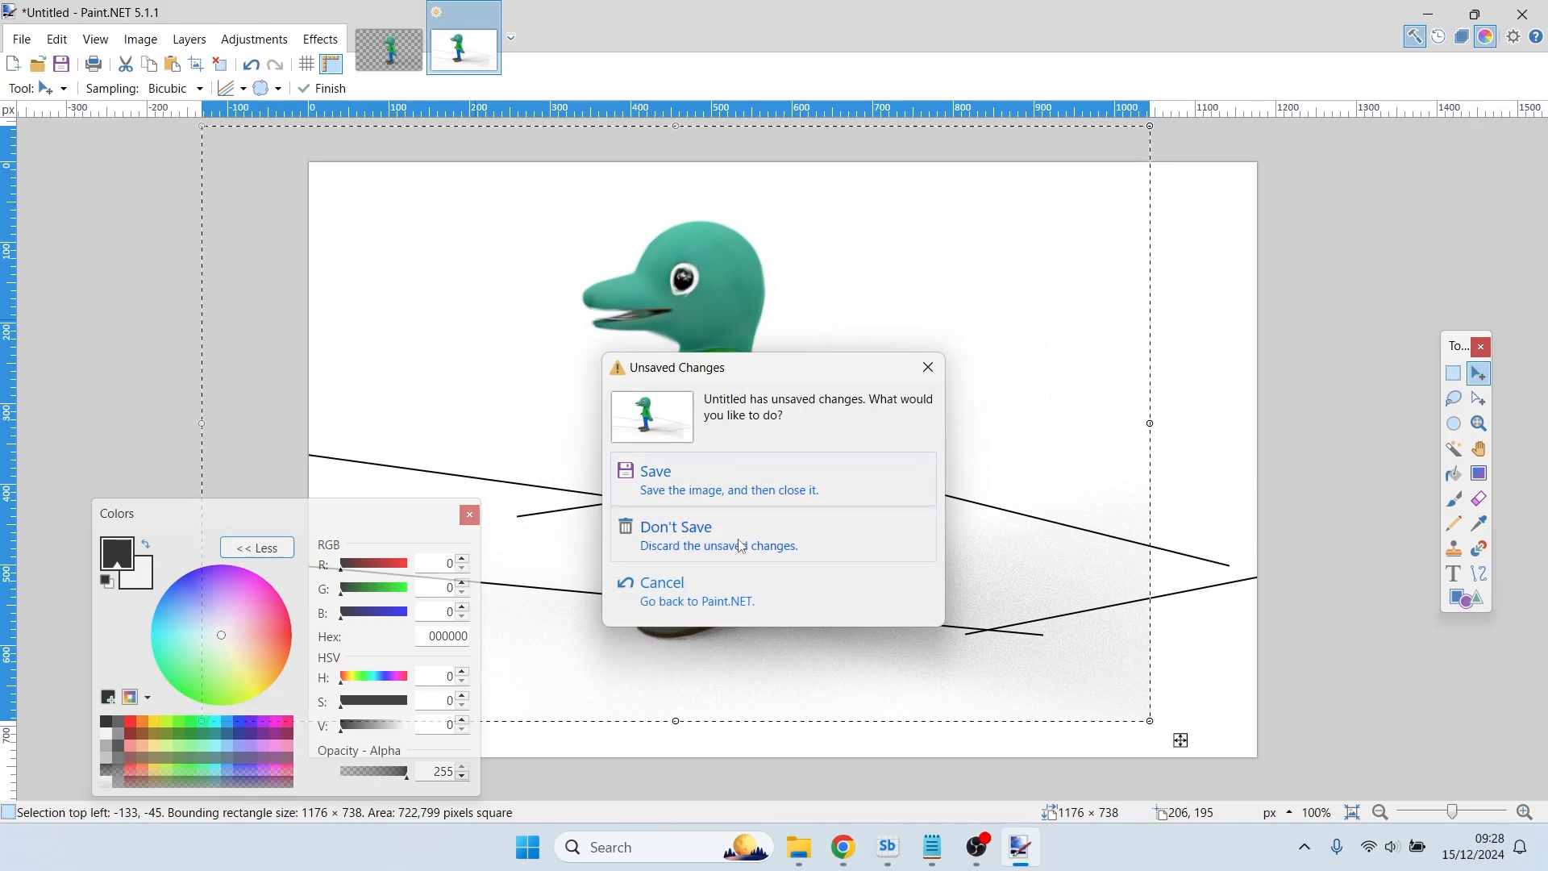
left_click(742, 546)
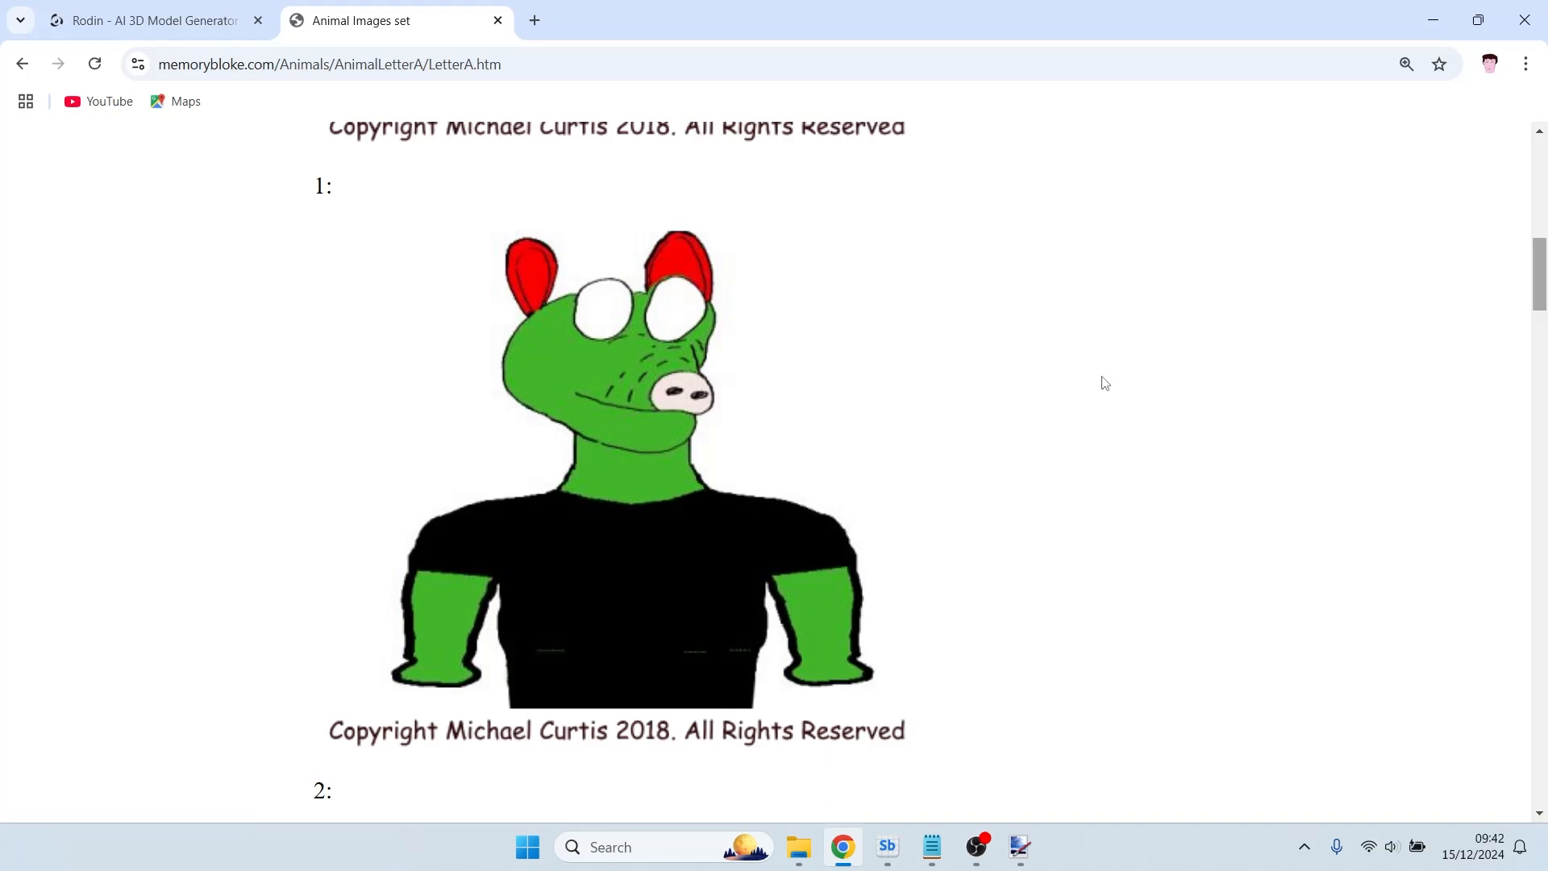
Capture a rectangular screen snip of the green animal character numbered 1 on the Animal Images web page.
key("super+shift+s")
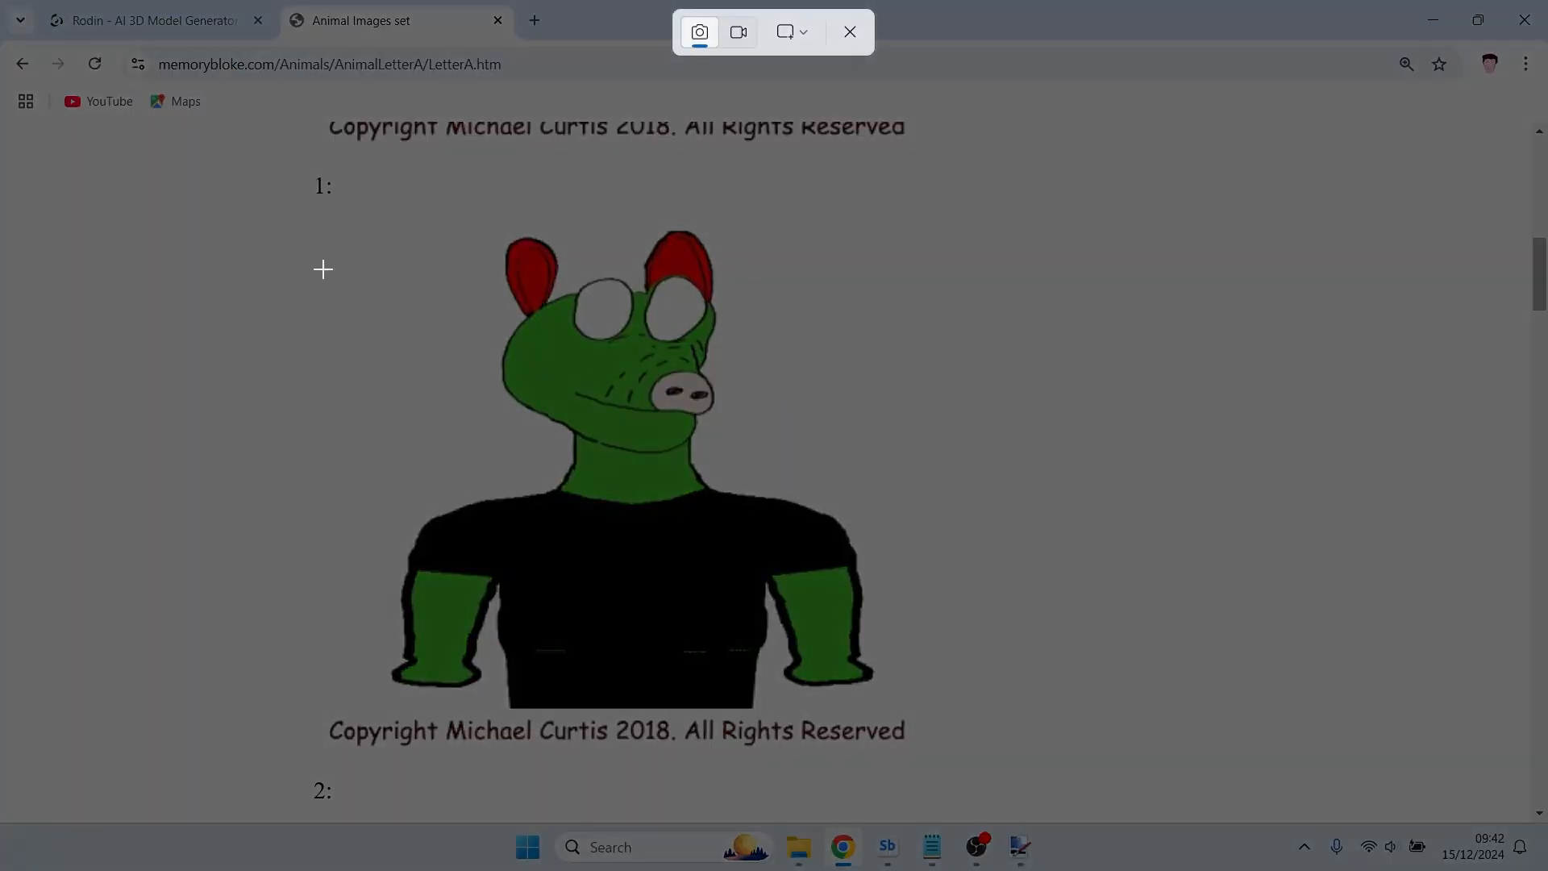
left_click_drag(336, 208, 945, 718)
scroll(363, 621, "up", 8)
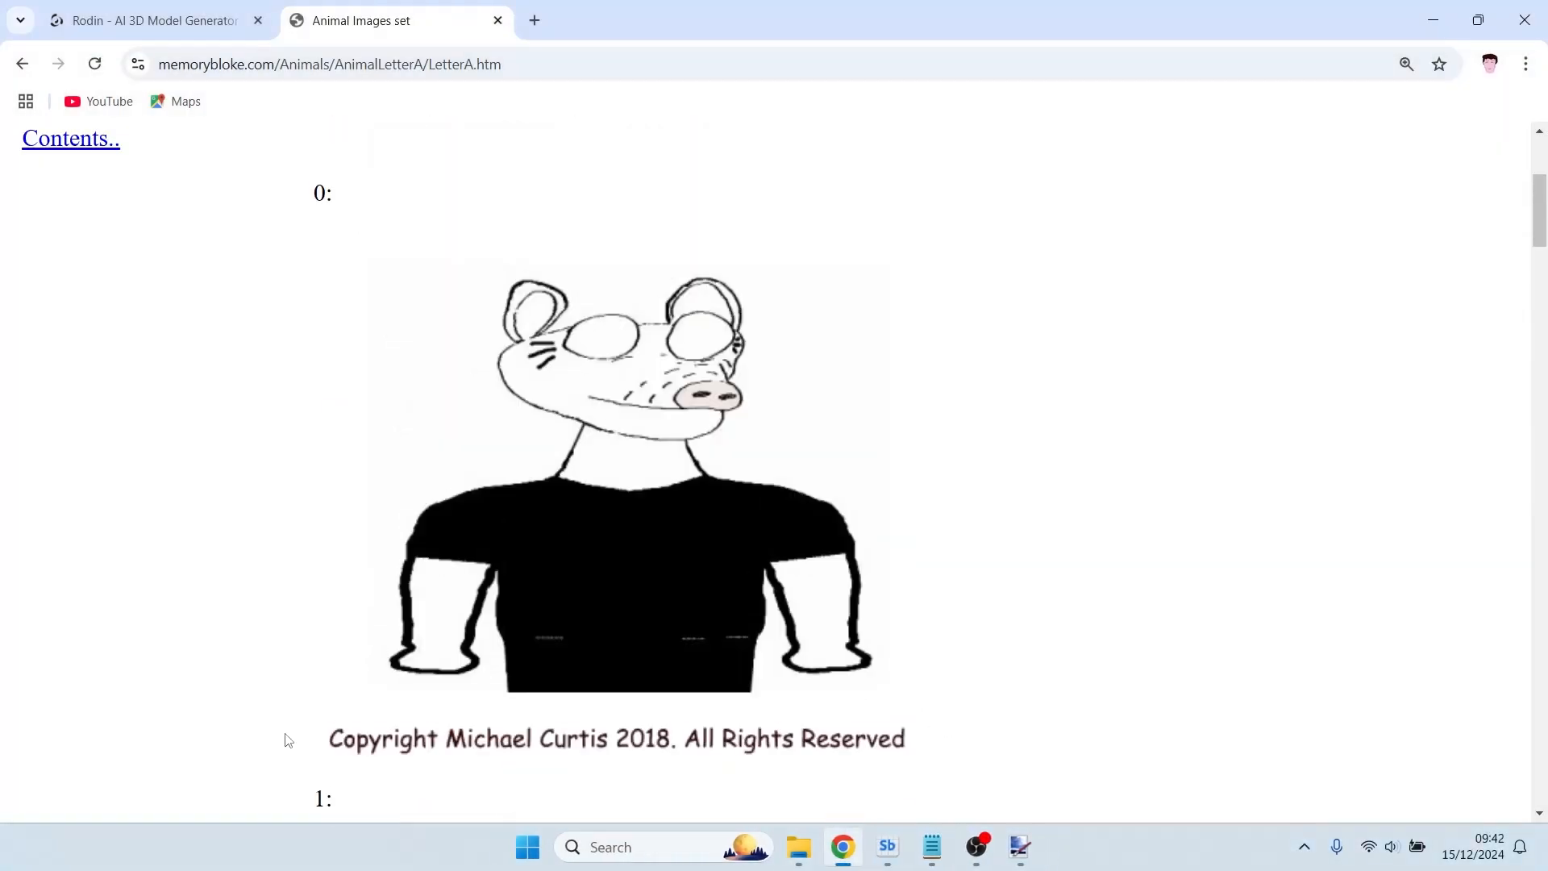
scroll(287, 736, "up", 3)
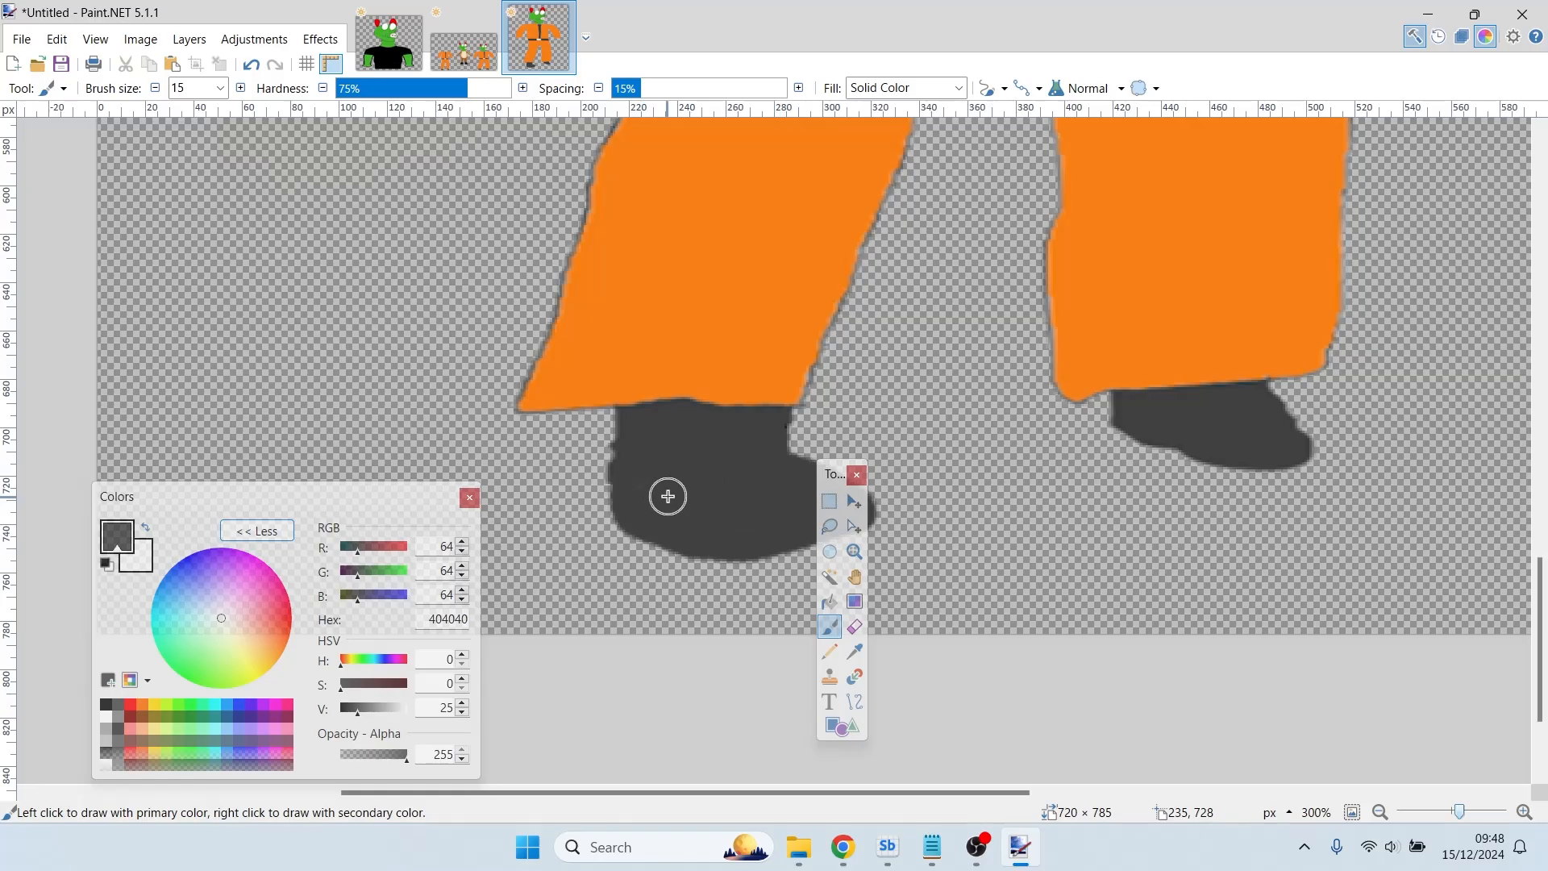
Sample the green from the character's face and fill both outlined hands with it at a lower tolerance of 19%.
scroll(667, 495, "down", 4, "ctrl")
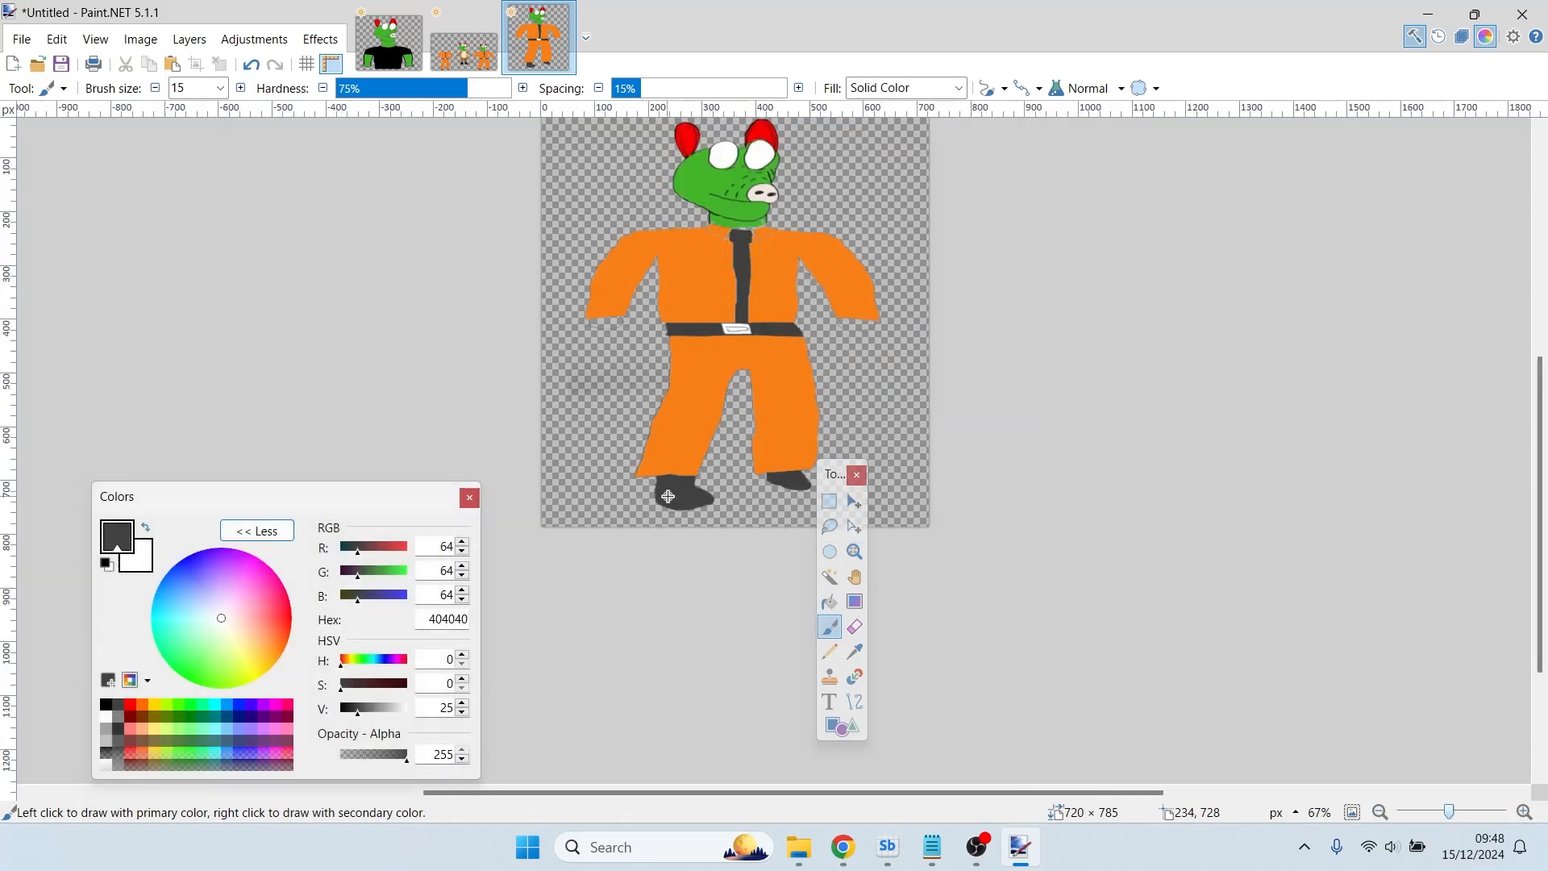
scroll(668, 496, "up", 2, "ctrl")
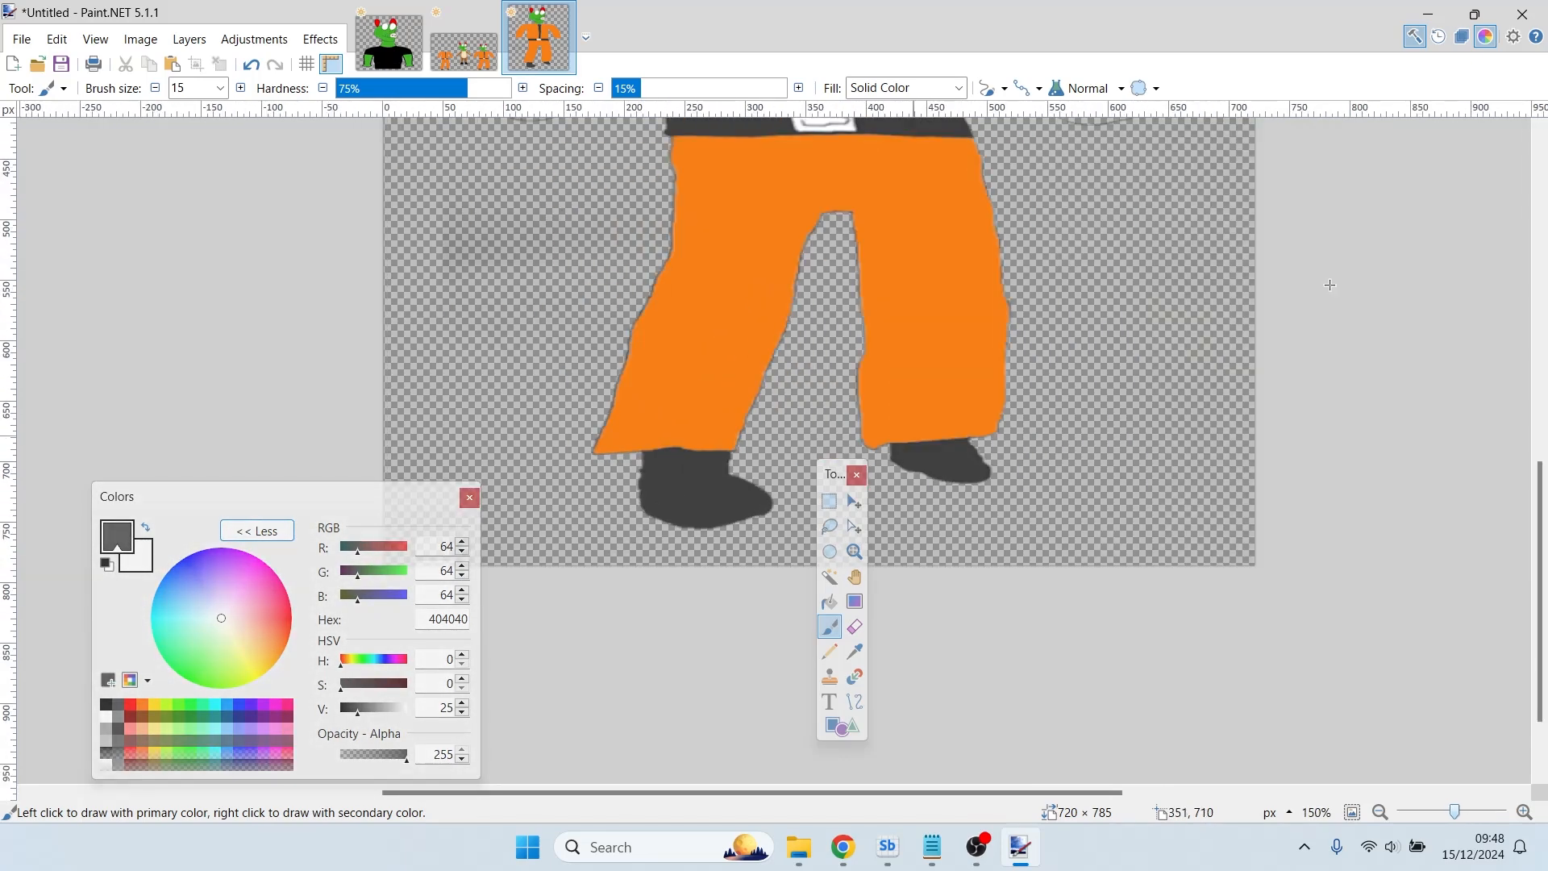
left_click_drag(1542, 490, 1510, 302)
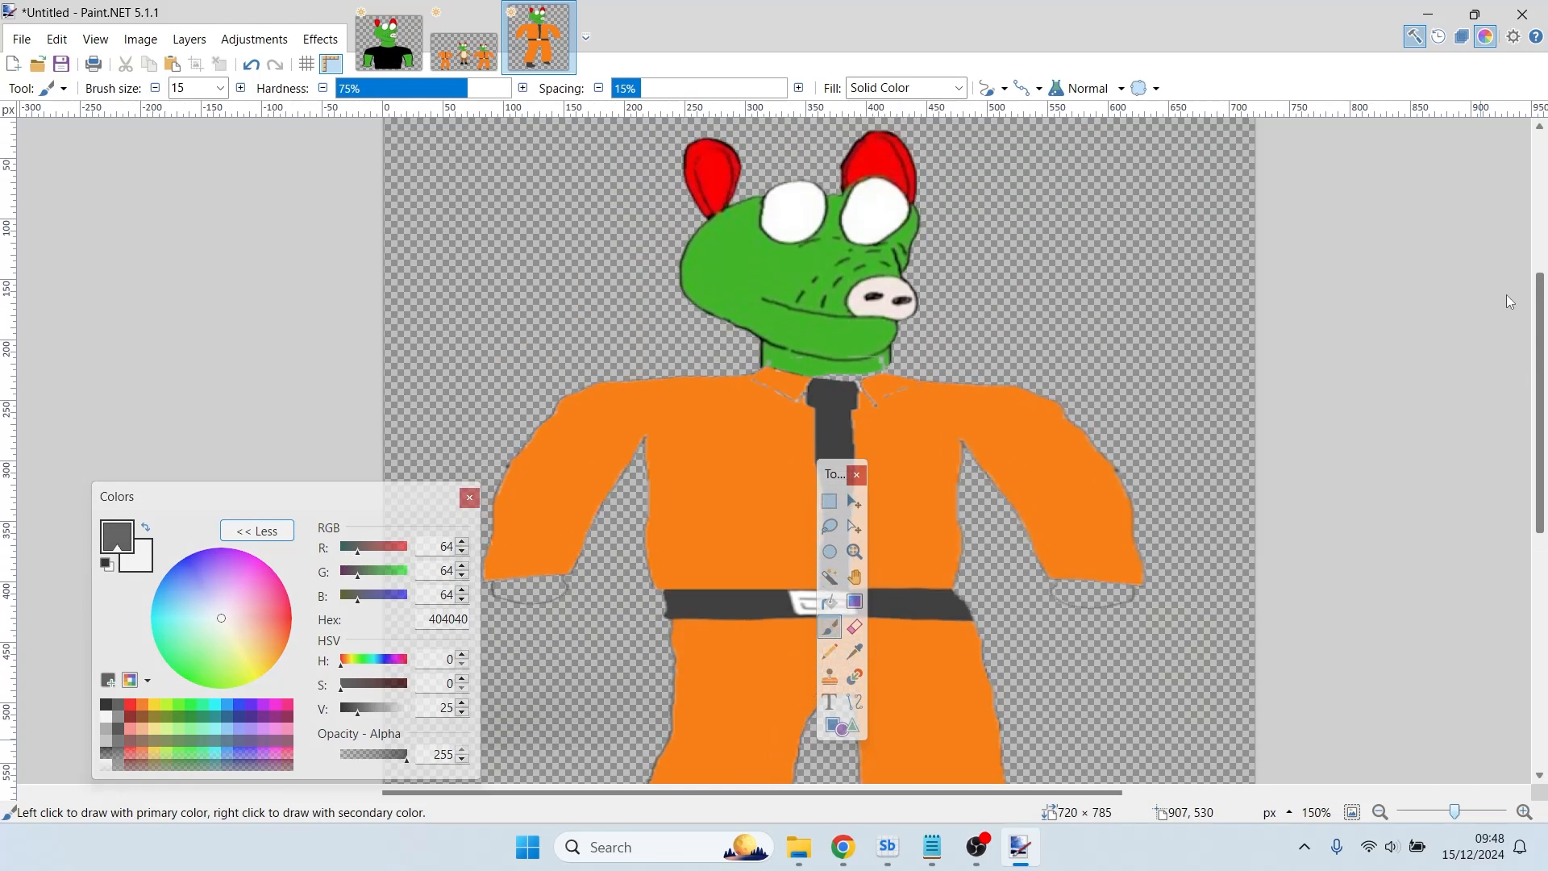
key("k")
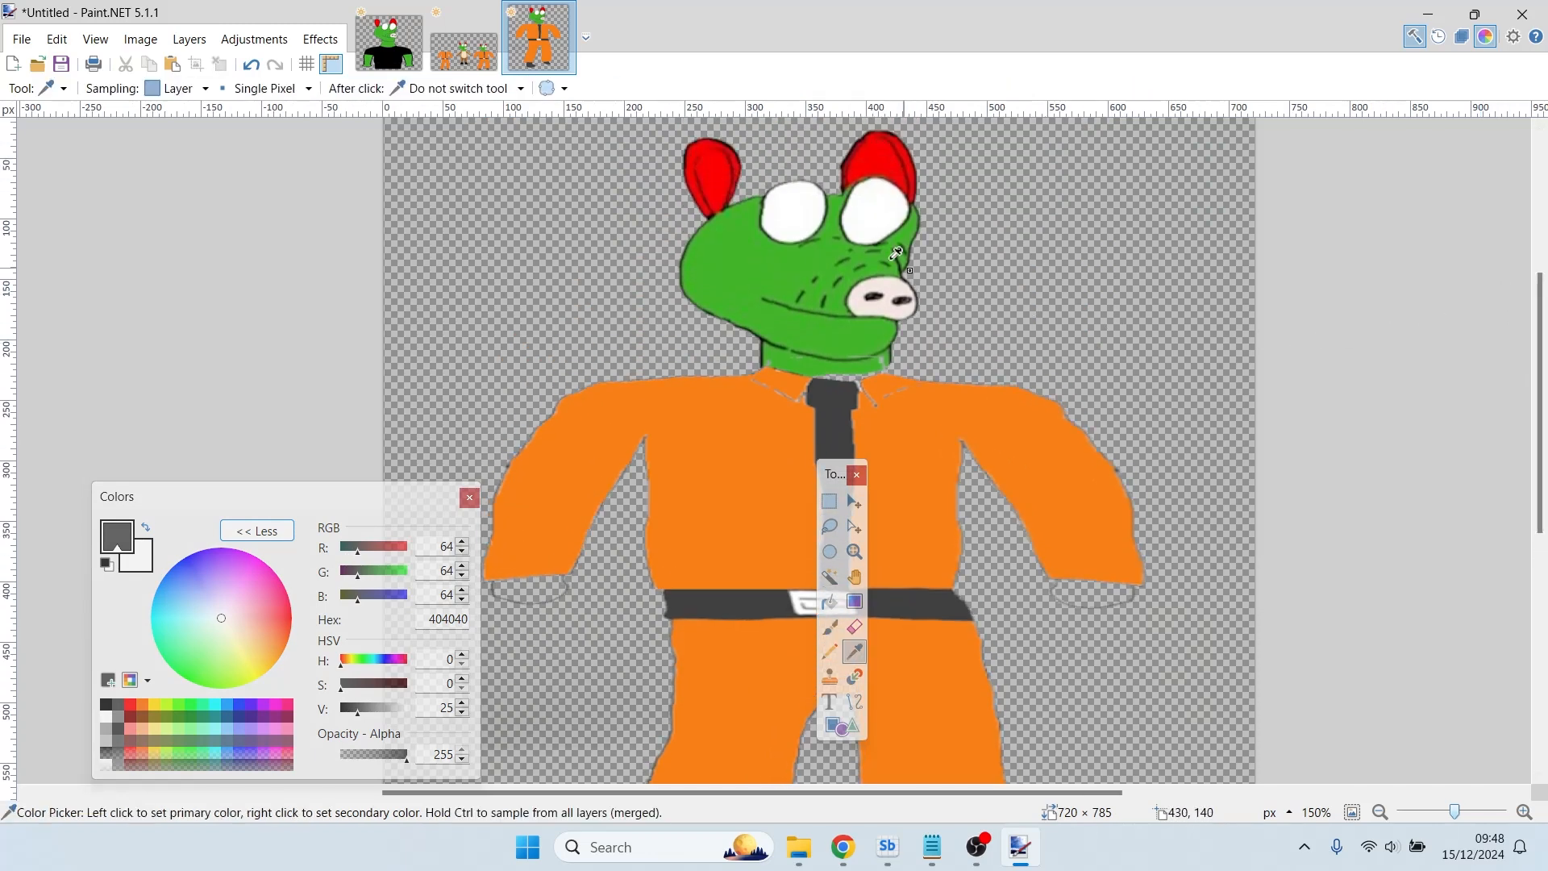
left_click(716, 275)
key("f")
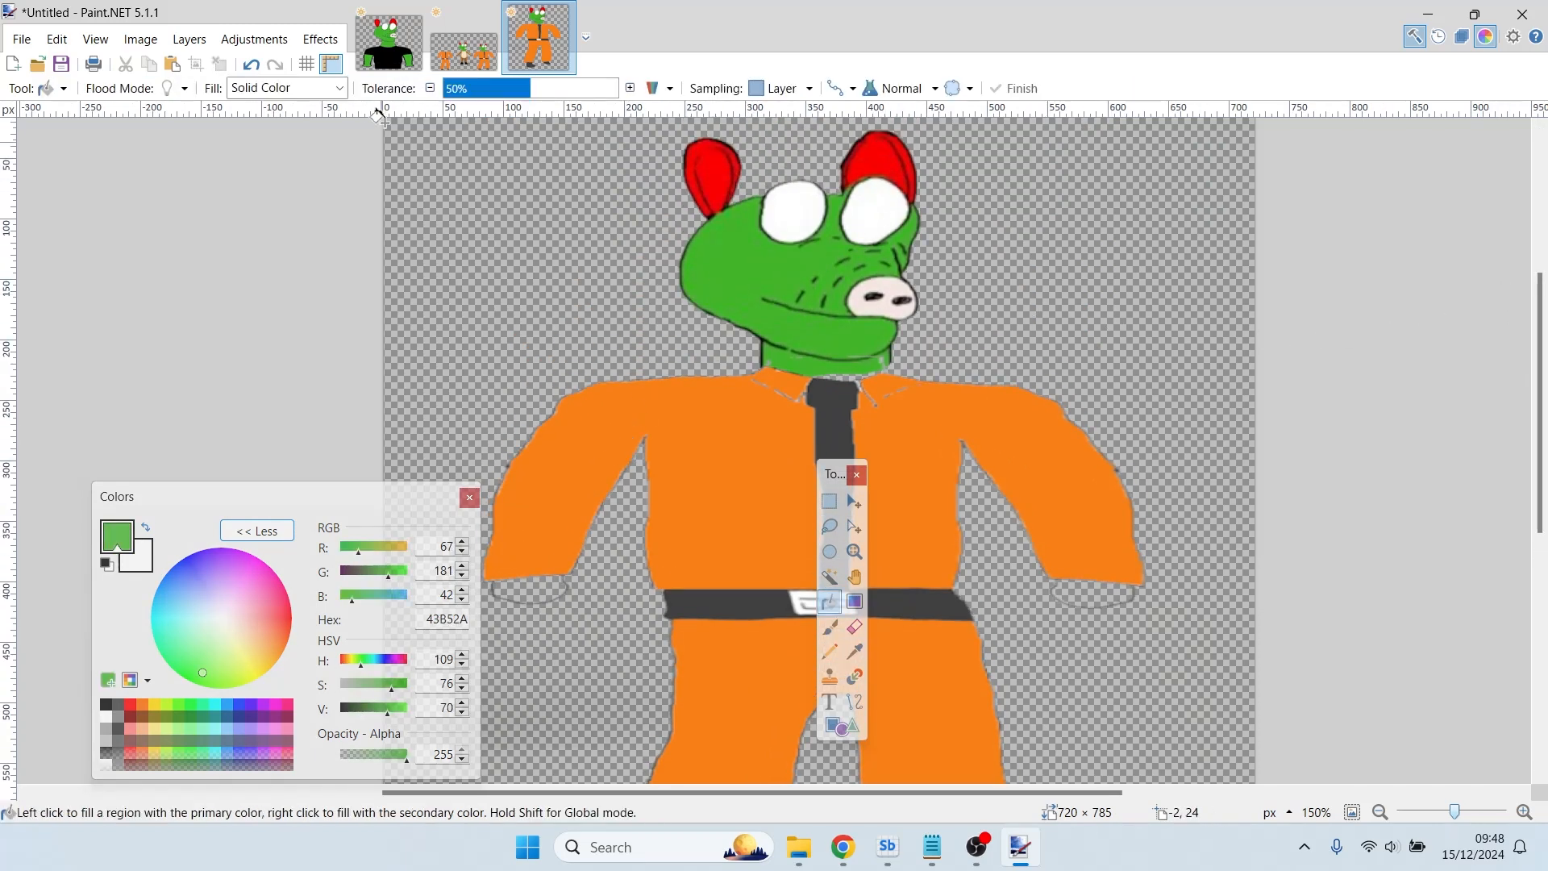
left_click(476, 89)
left_click(538, 588)
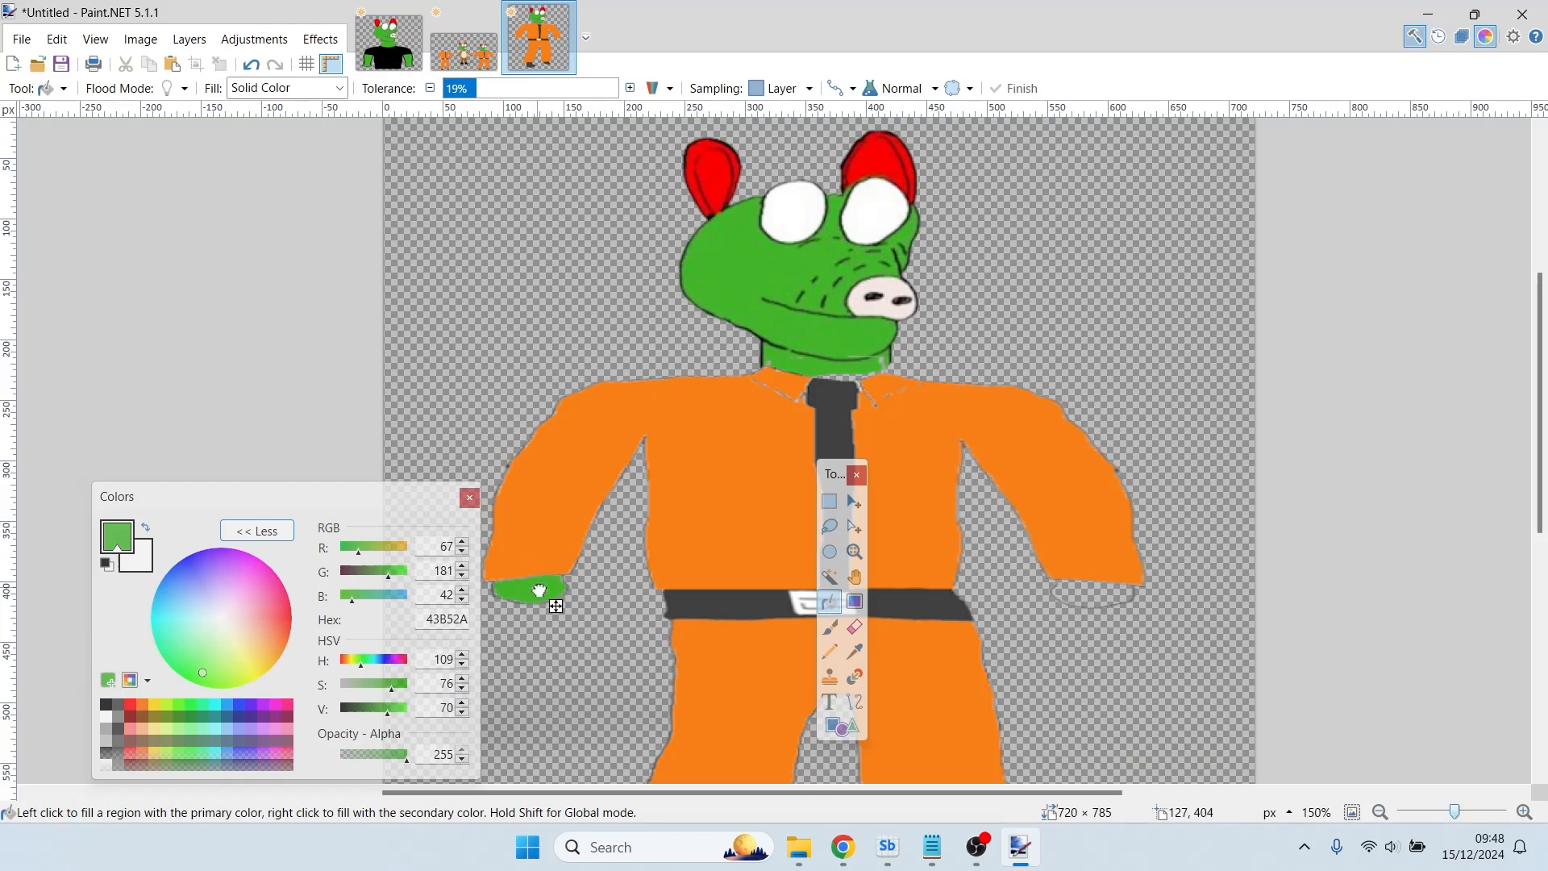
left_click(1080, 595)
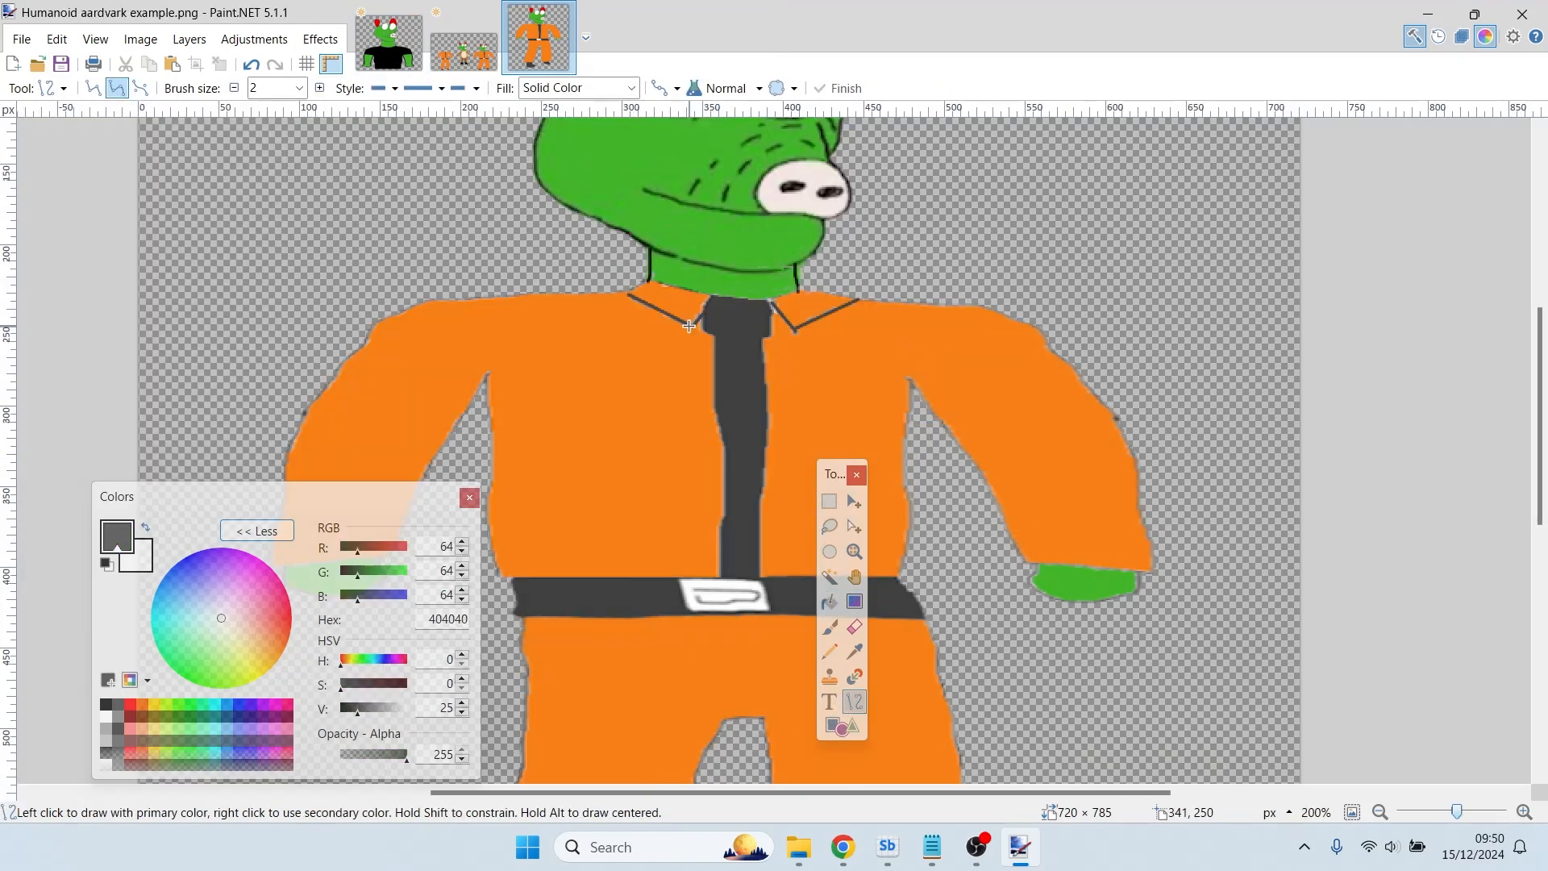
Close the humanoid aardvark image, discard the remaining unsaved changes, and switch to the Rodin page in Chrome.
scroll(690, 326, "down", 2, "ctrl")
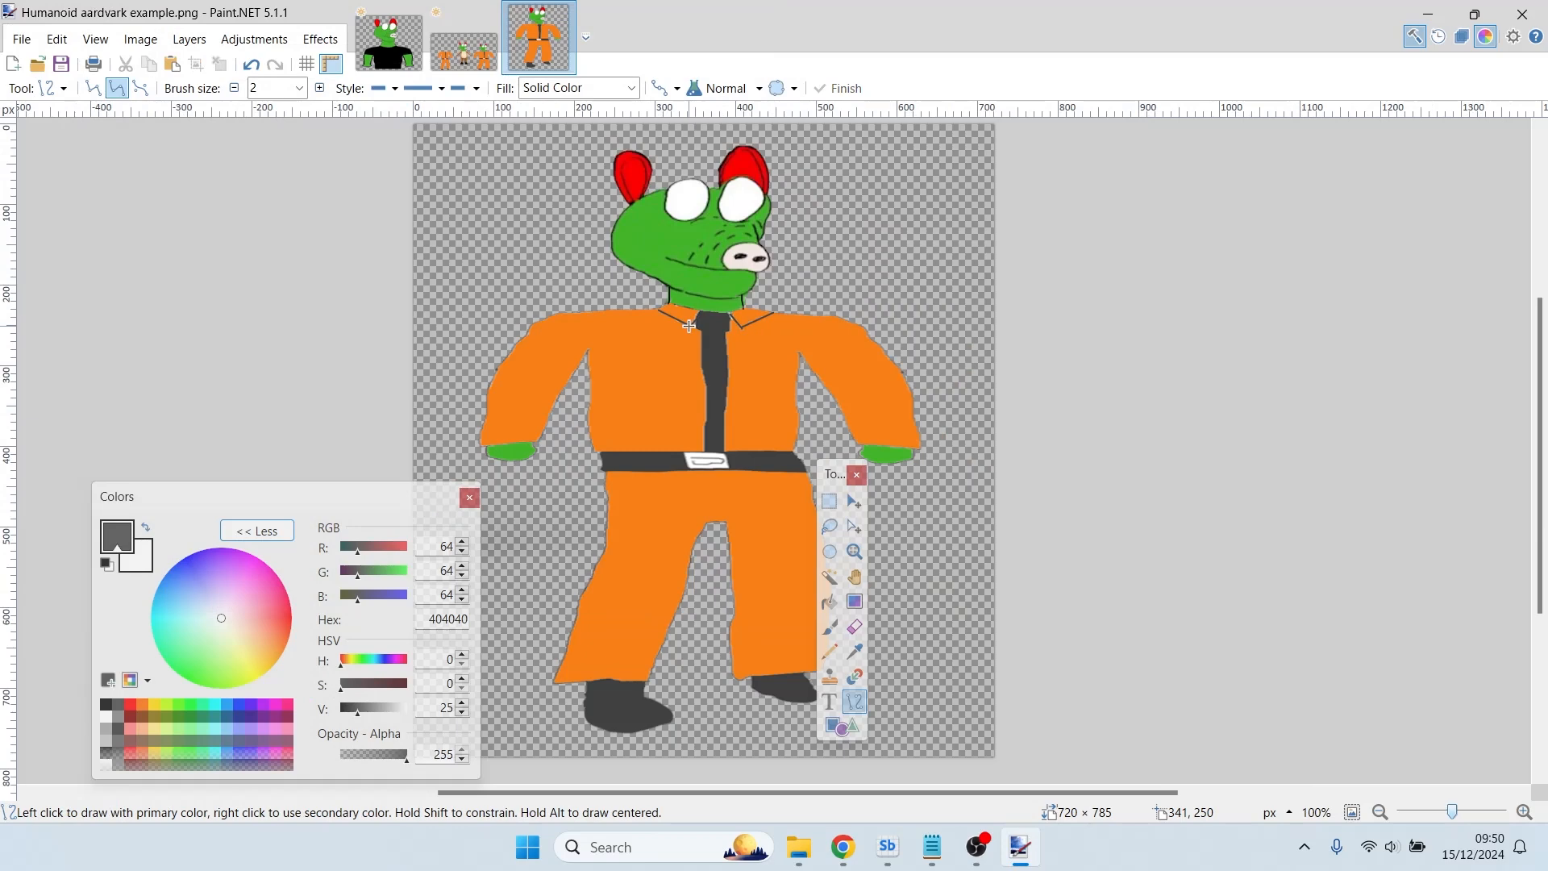
key("alt+F4")
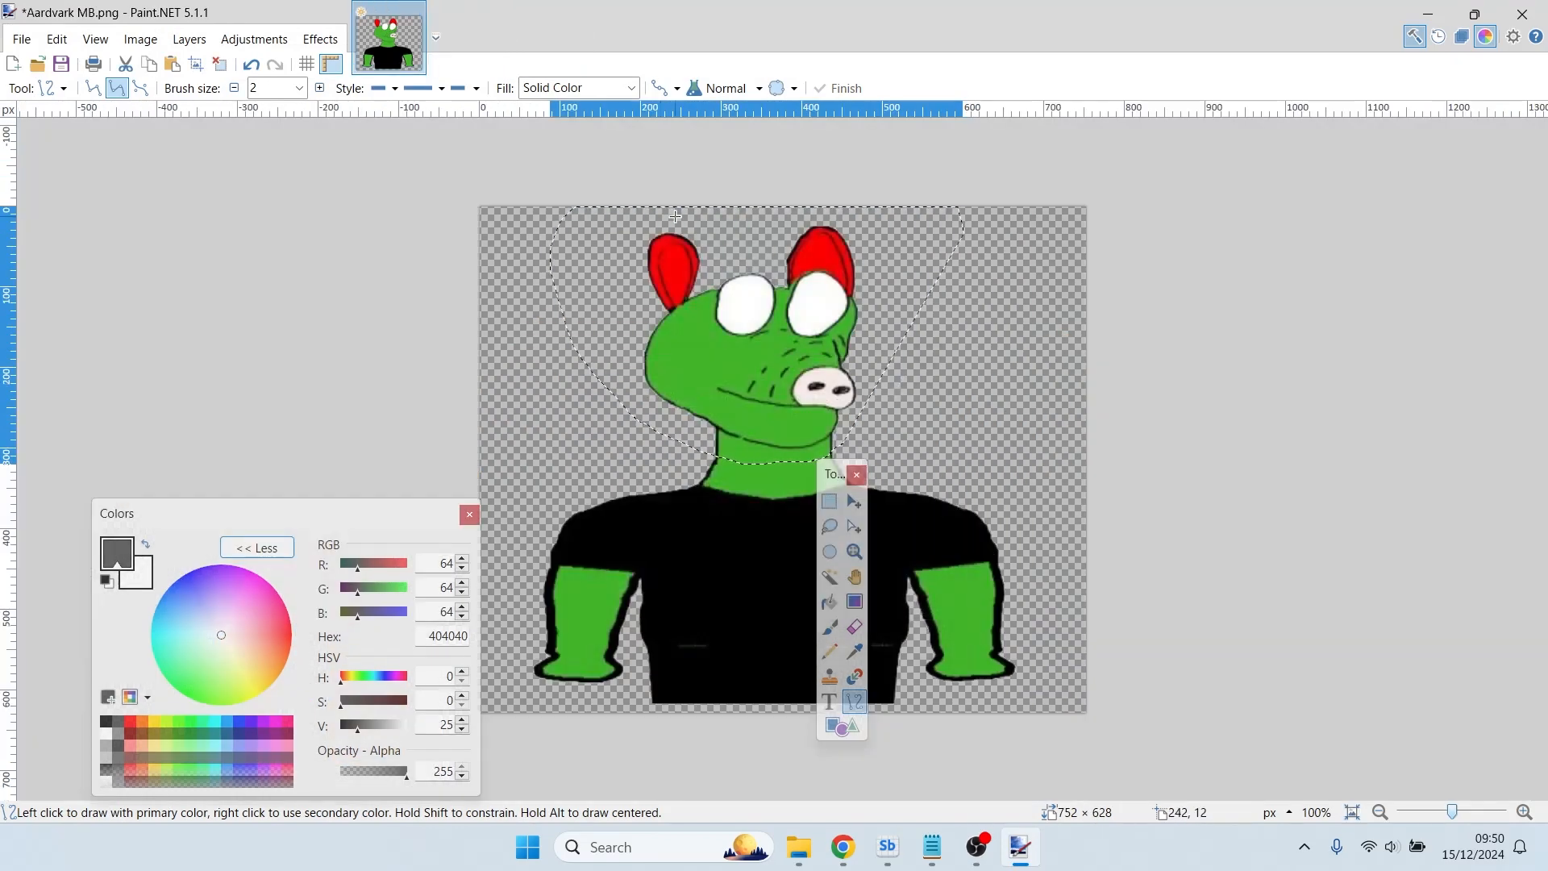
key("alt+n")
key("alt+Tab")
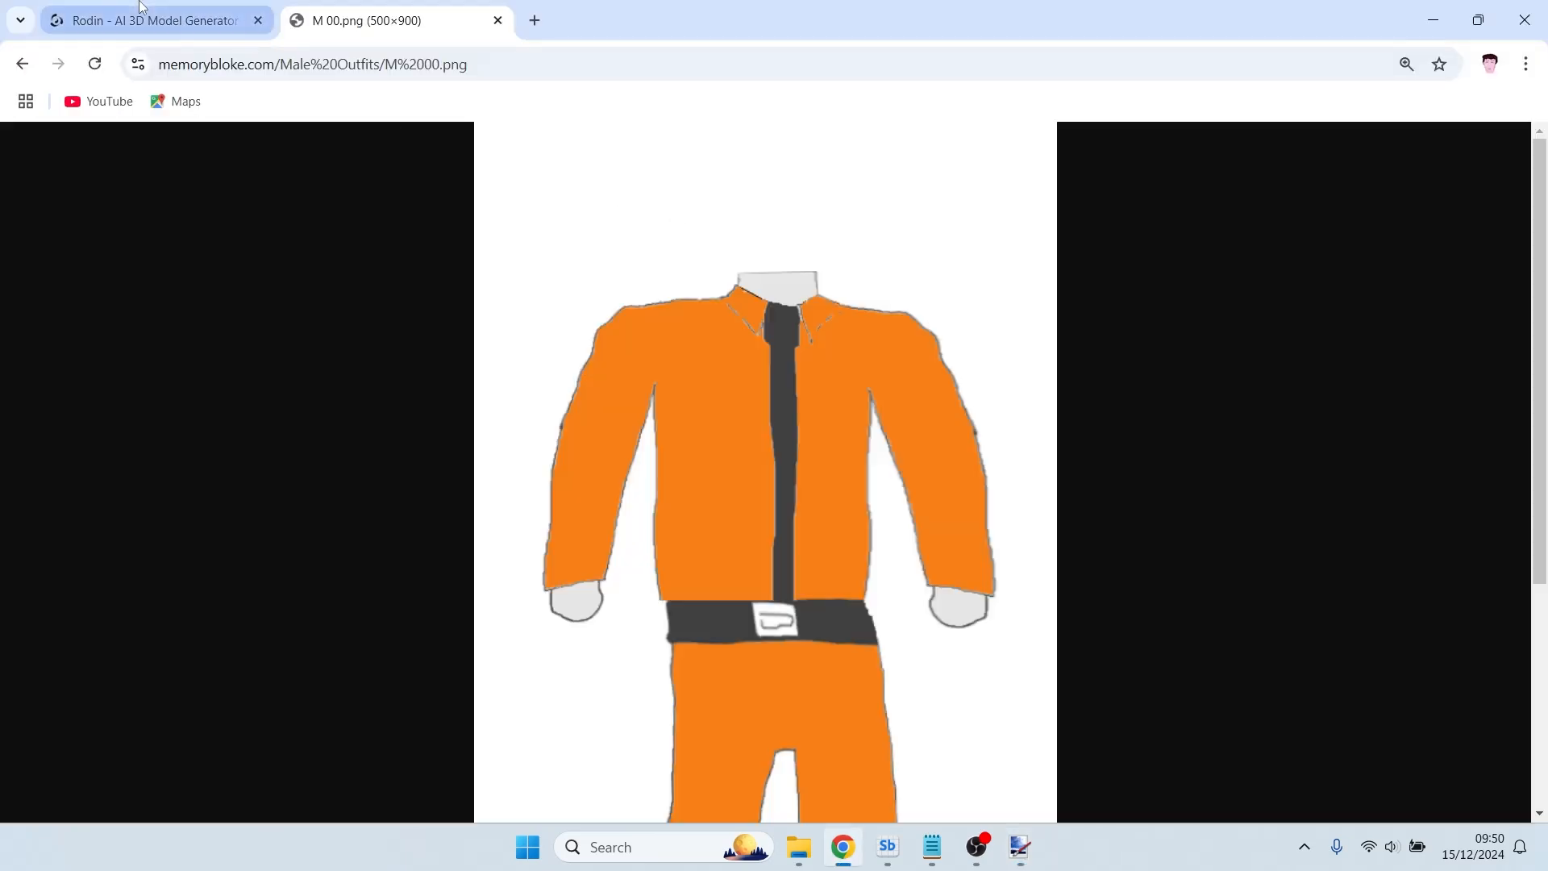
left_click(127, 20)
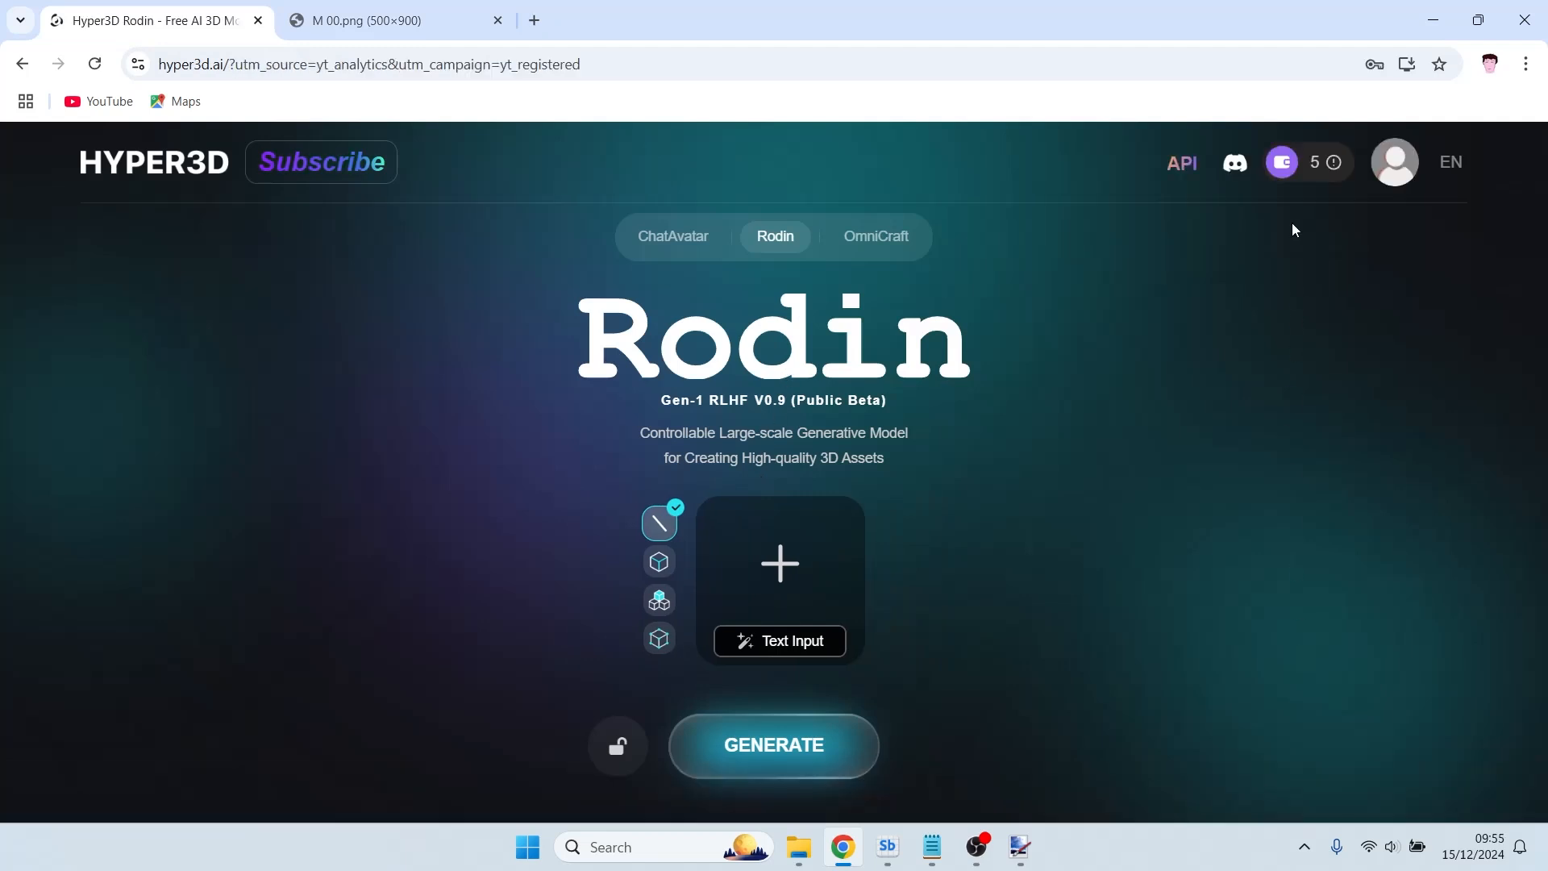
View the credit purchase options and upload Humanoid aardvark example.png from the Downloads folder as the input image.
left_click(1314, 171)
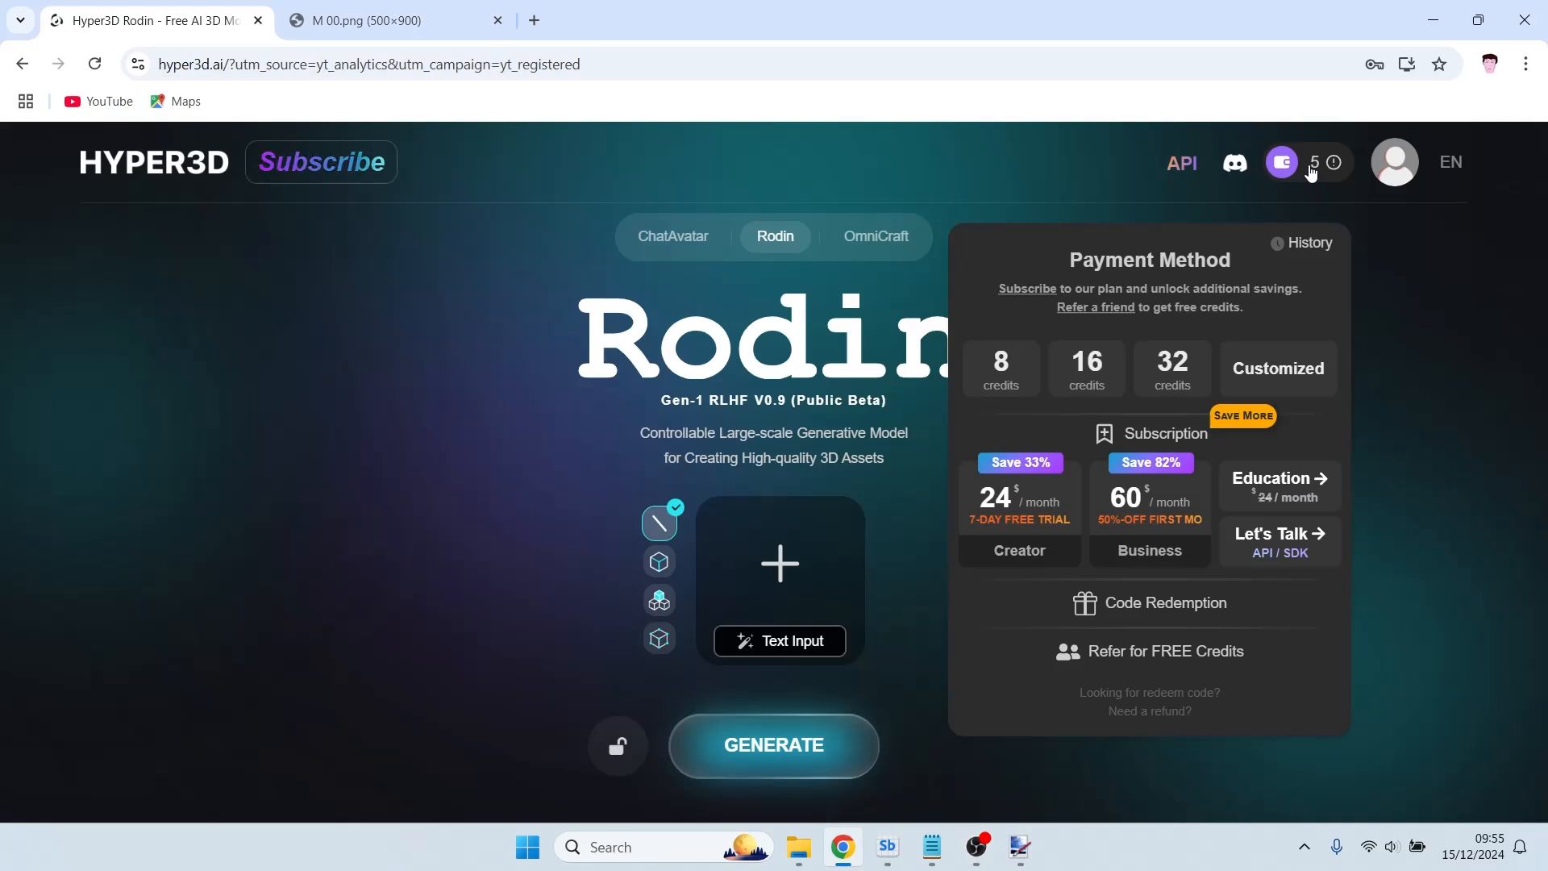
mouse_move(787, 639)
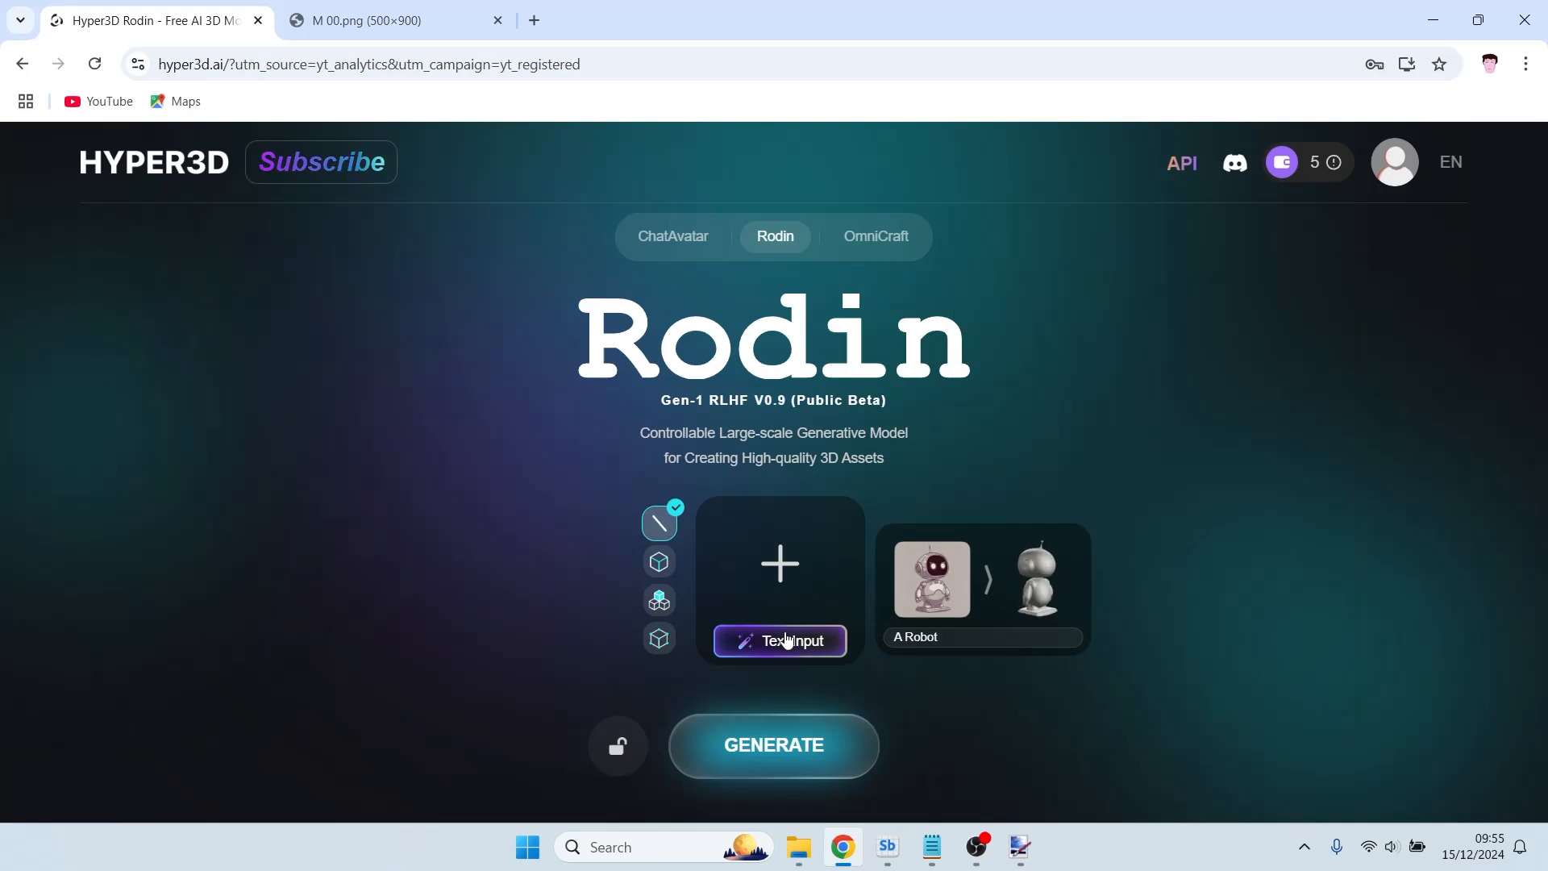
mouse_move(781, 569)
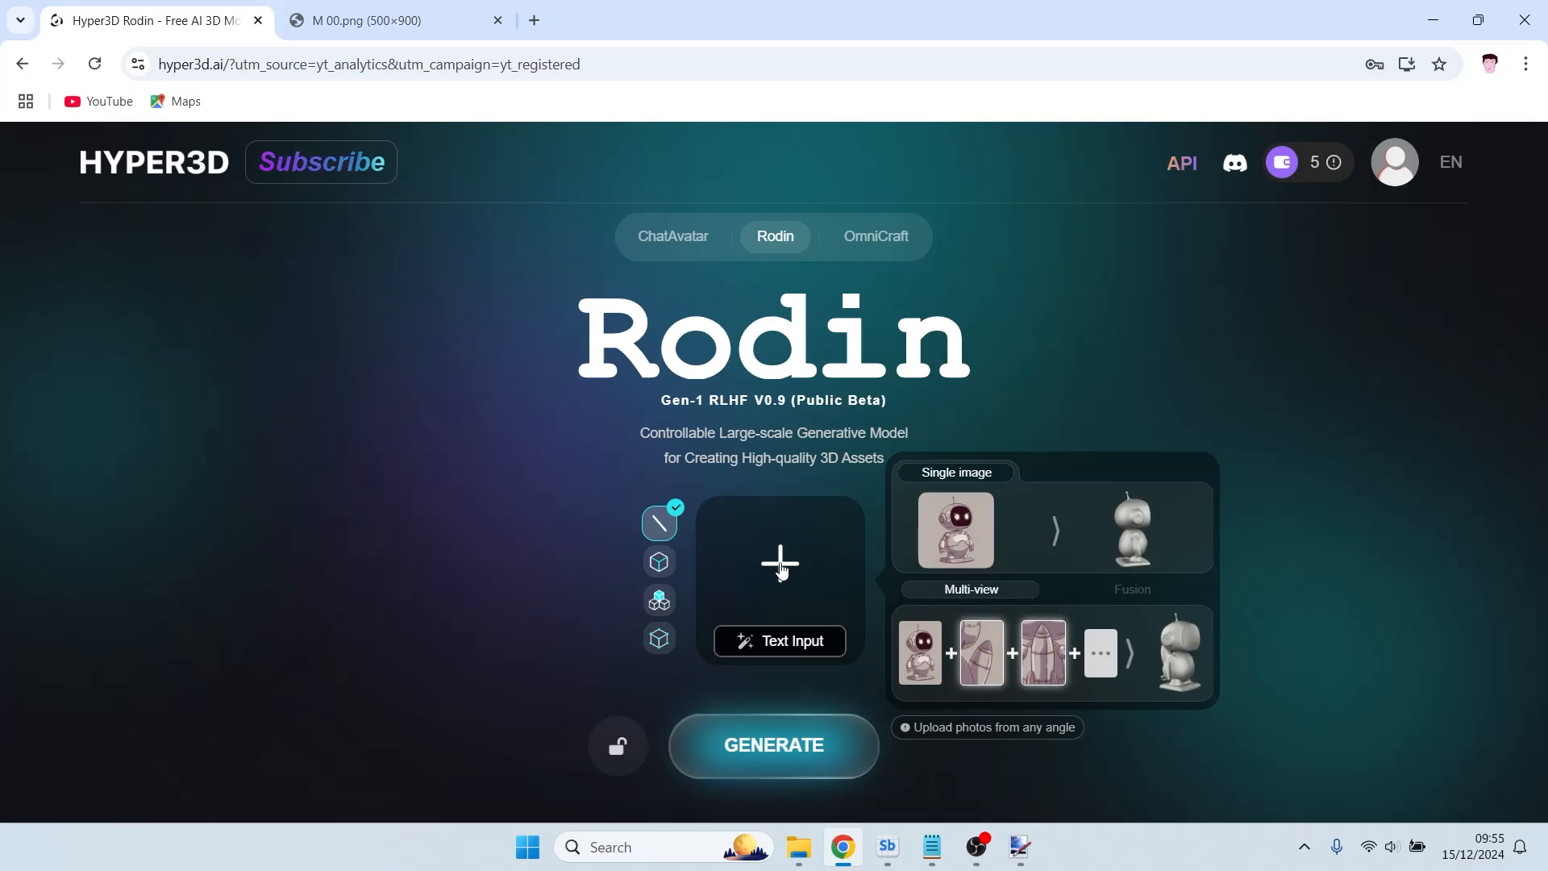
left_click(780, 569)
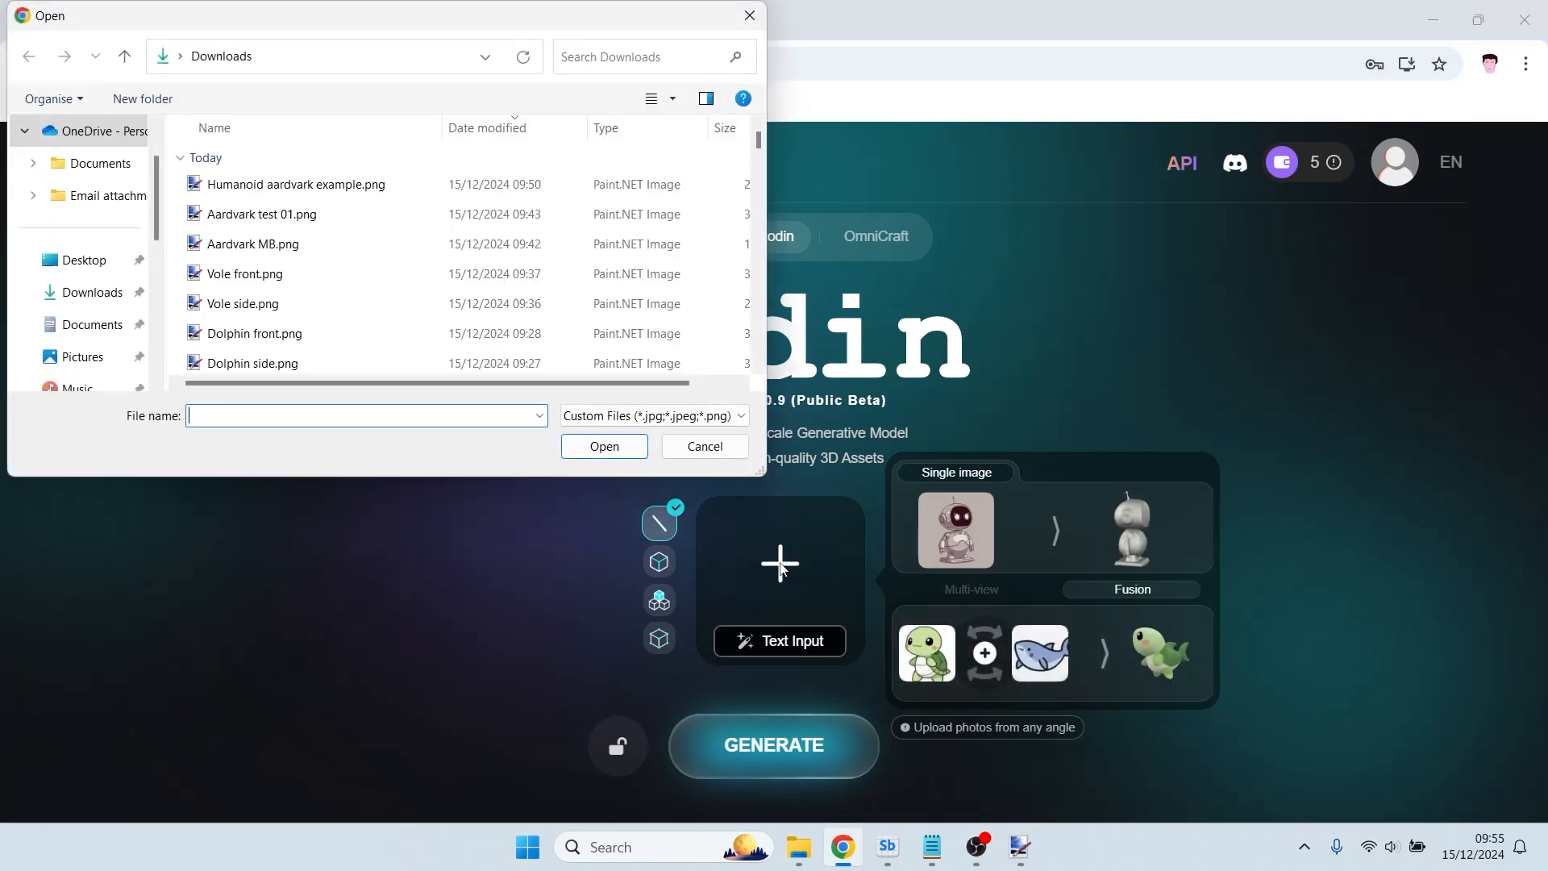
left_click(294, 190)
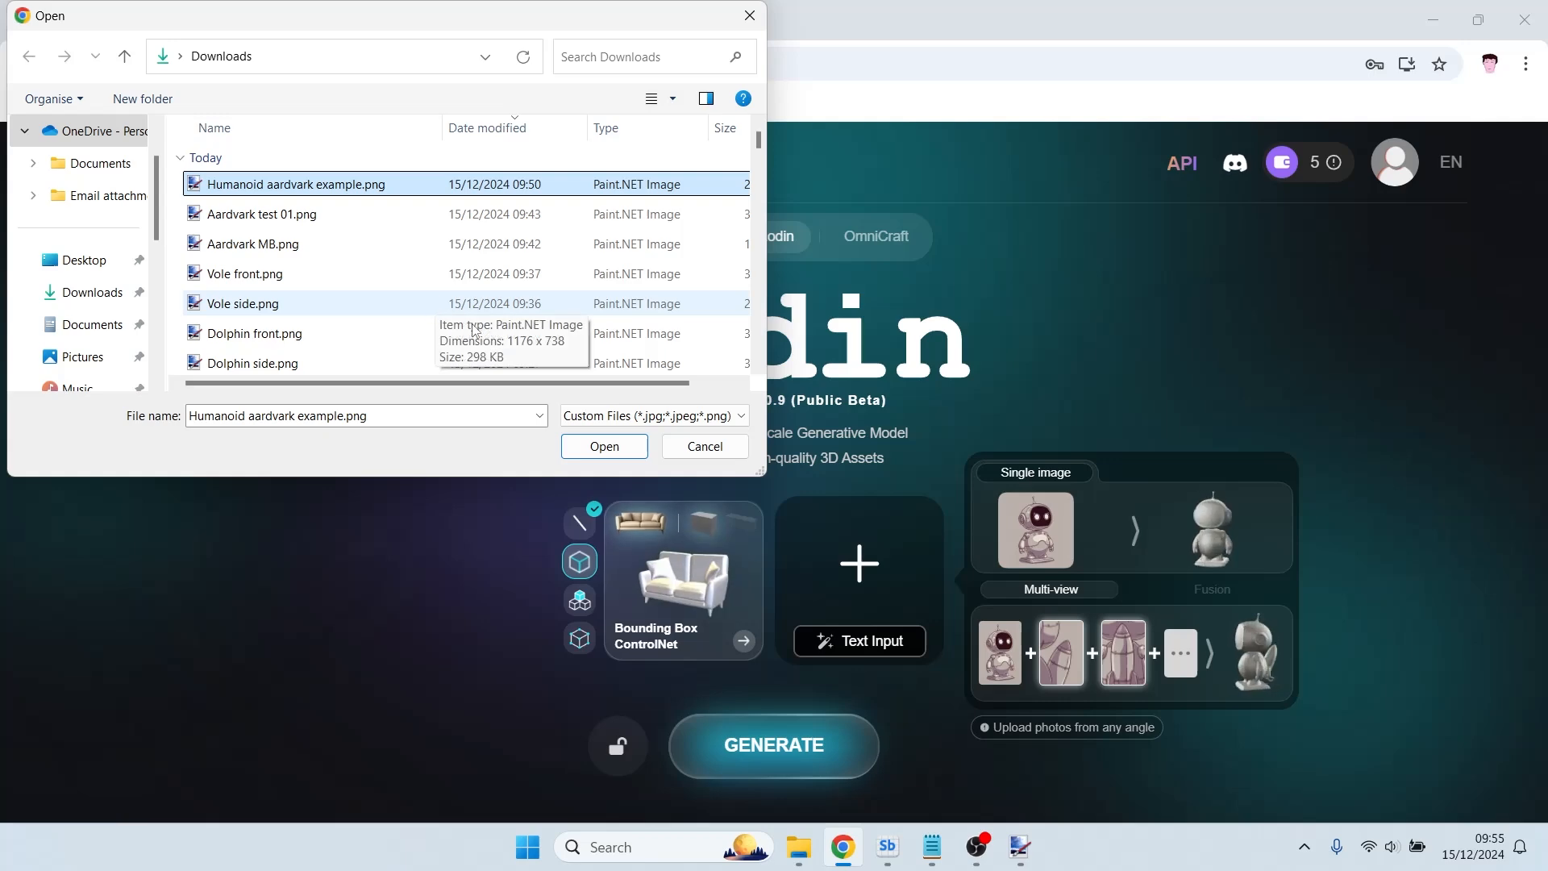
left_click(601, 445)
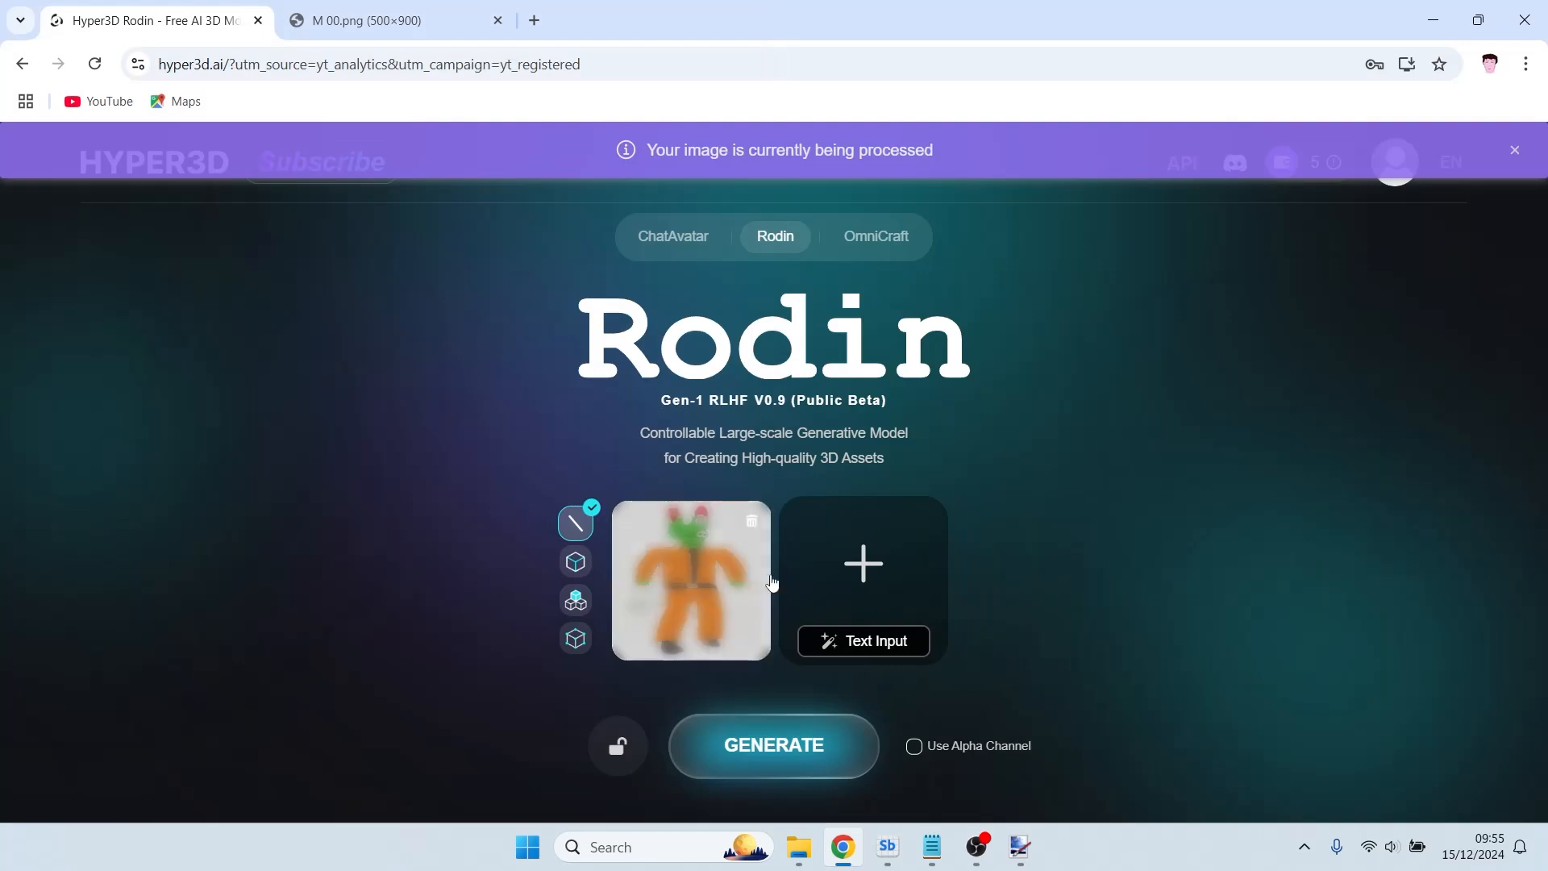
Enter the text prompt "An aardvark with a long nose is wearing a shirt and tie and belt and trousers.".
mouse_move(852, 640)
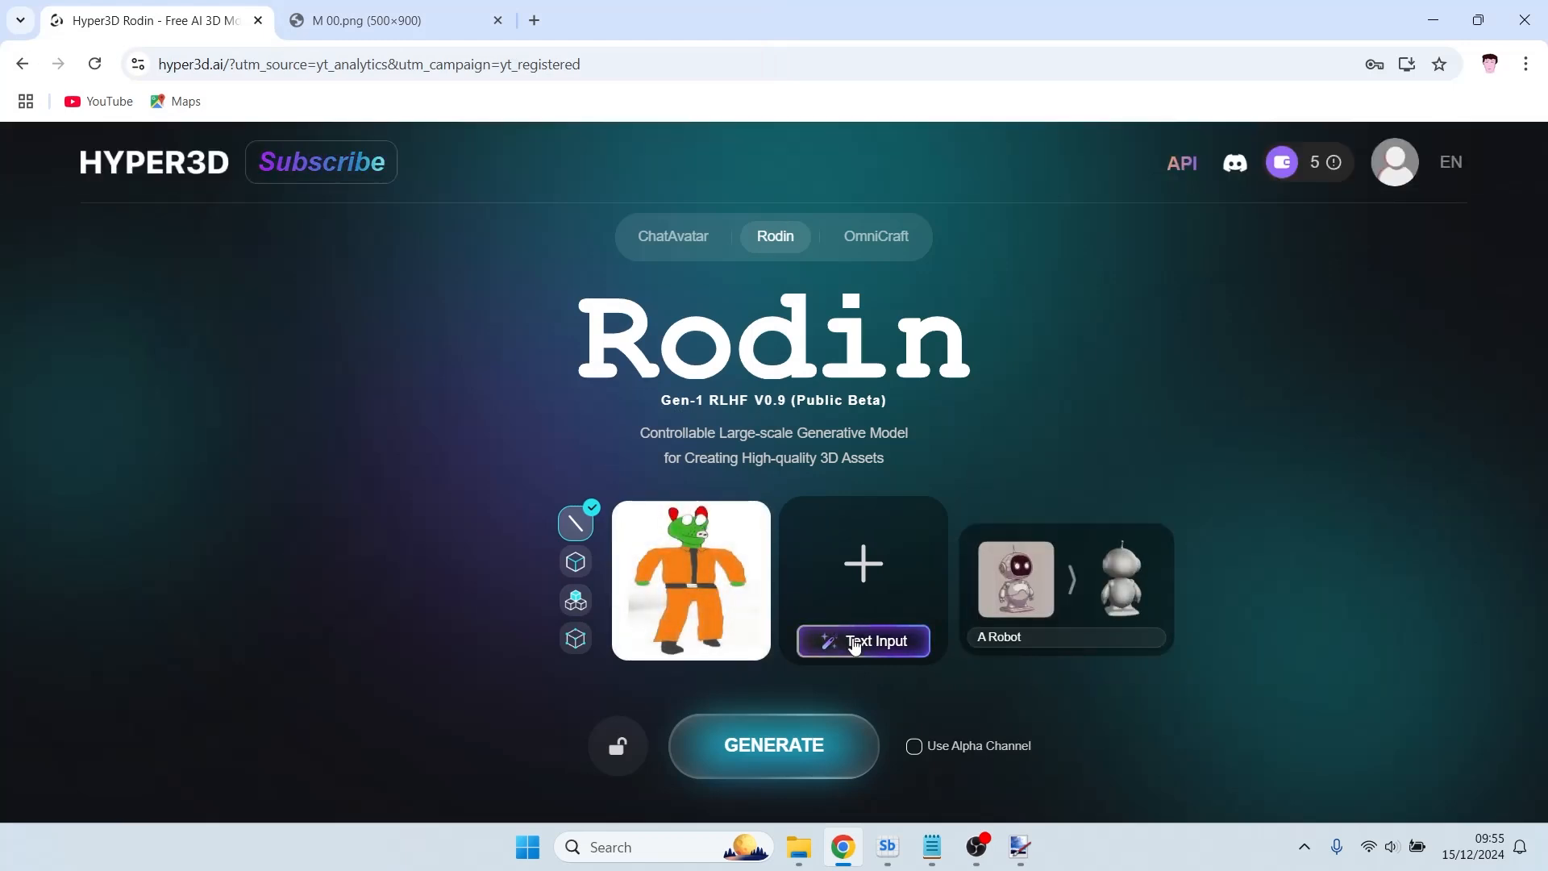
left_click(853, 641)
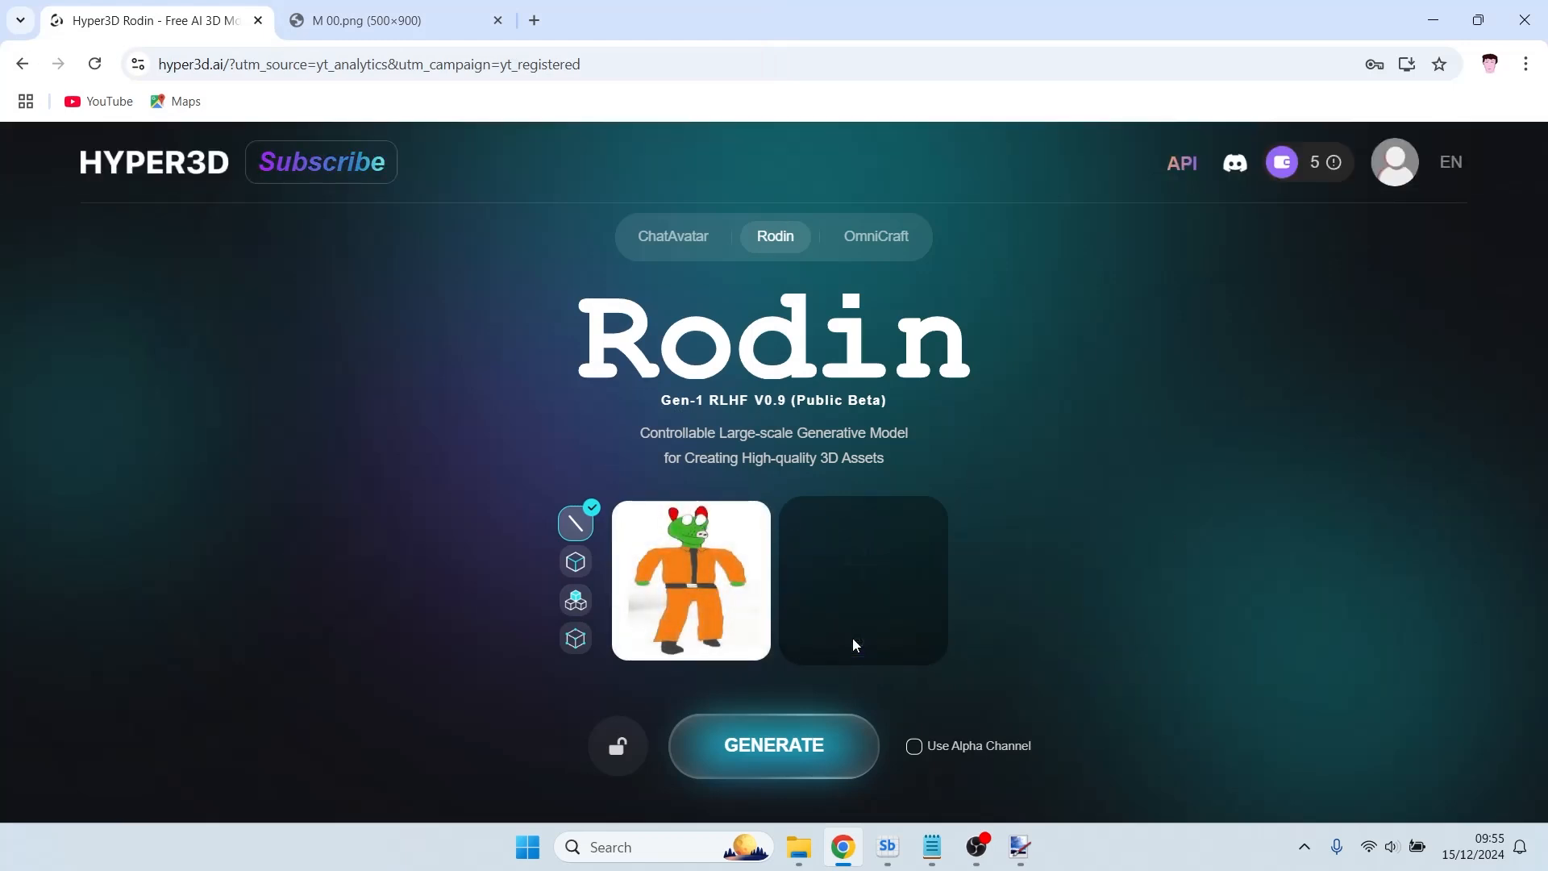
type("An aardvark with a long probiscus")
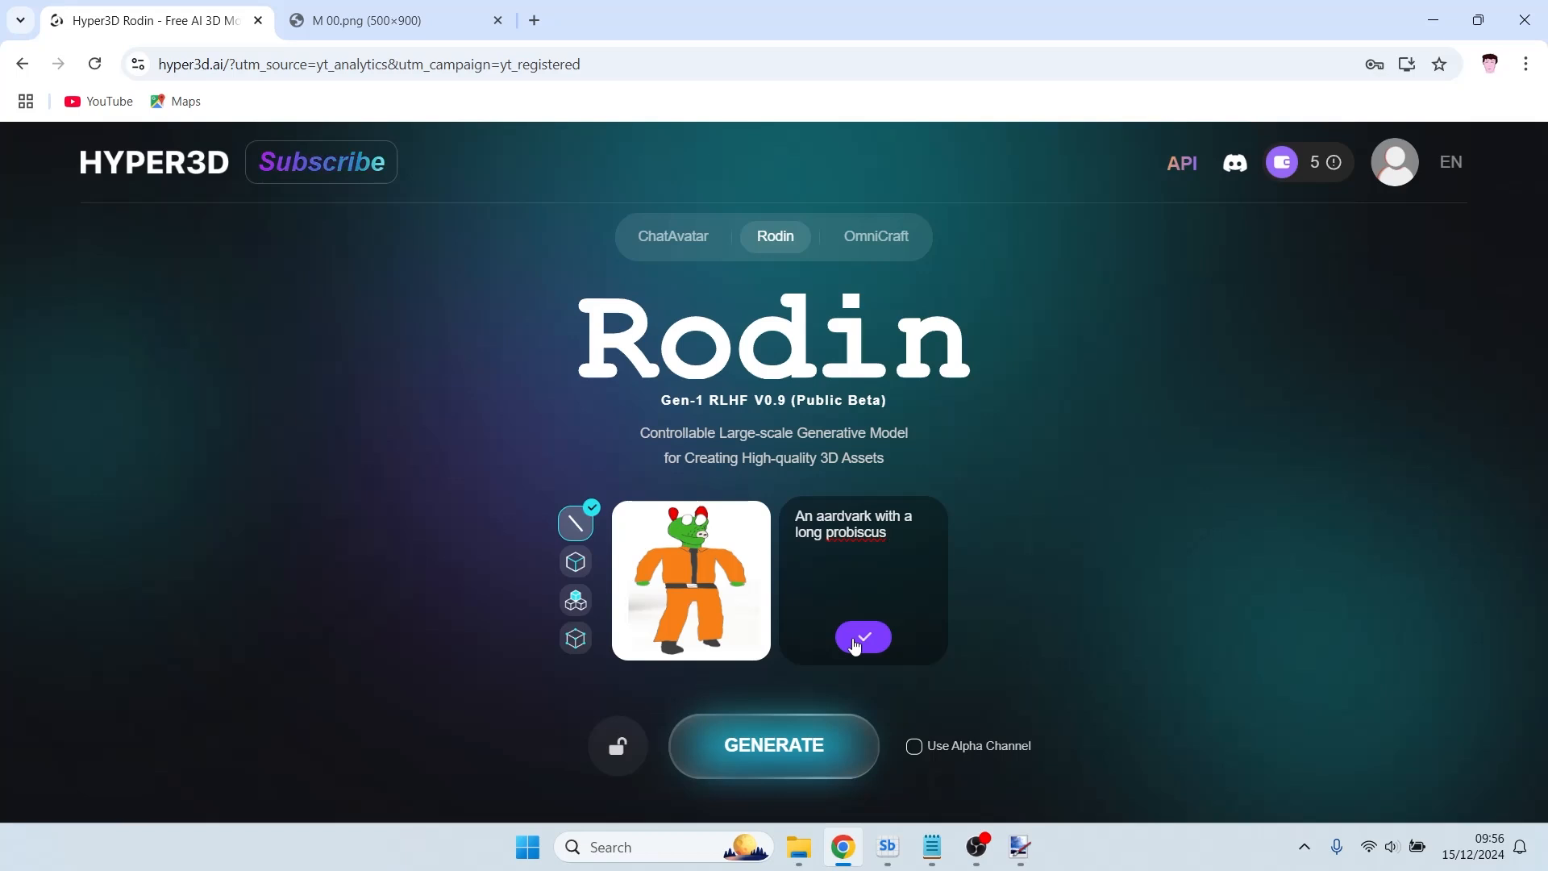
key("ctrl+shift+Left")
type("nose is wearing a shirt")
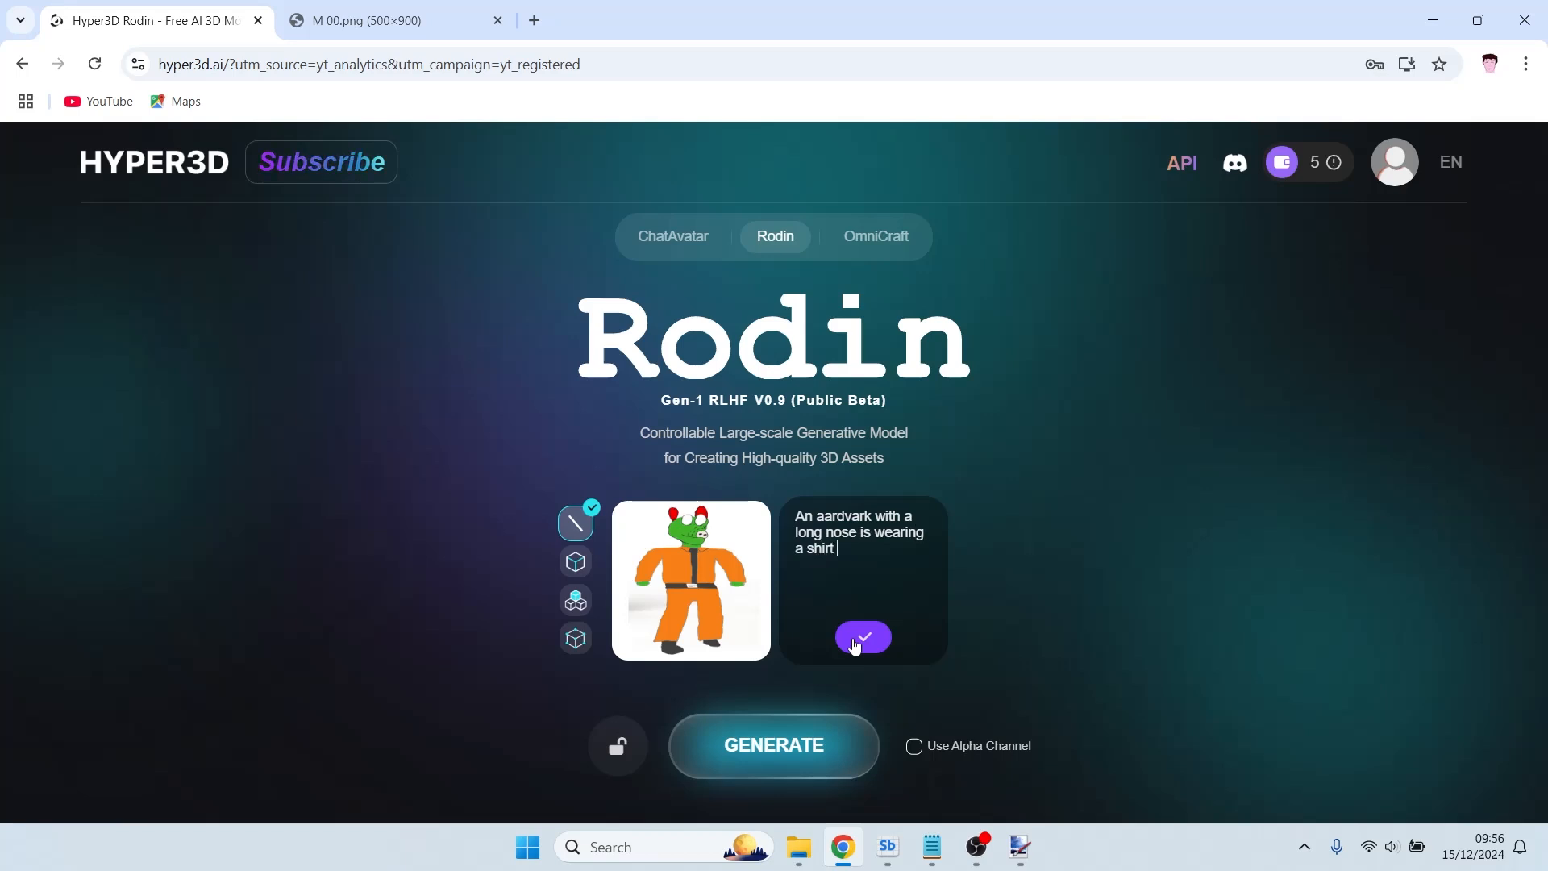
type(" and tie and belt and r")
type("rousers.")
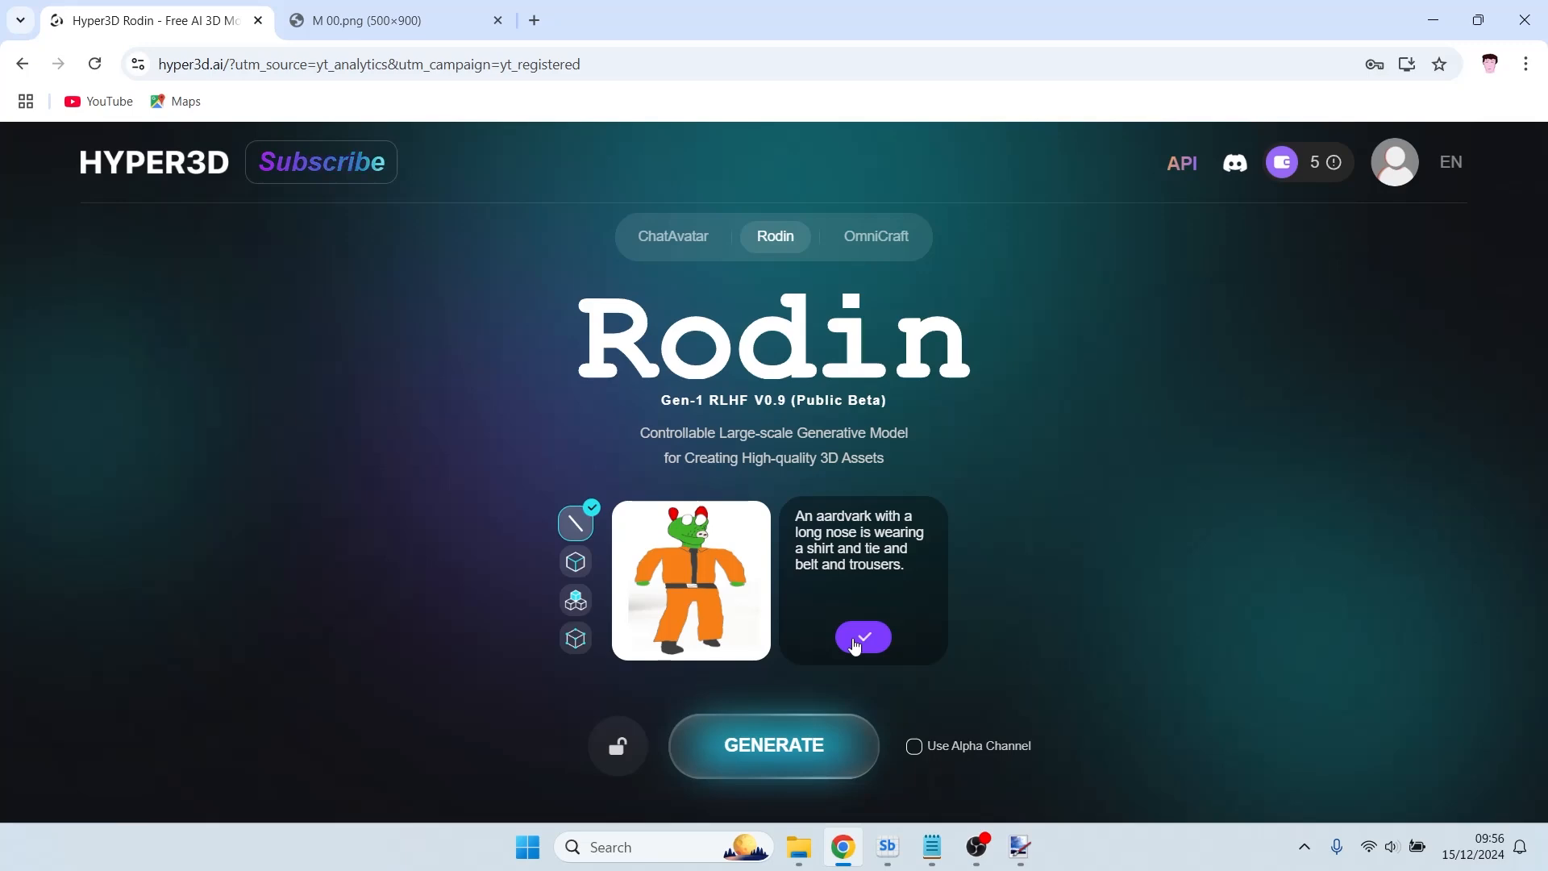
Copy the whole aardvark prompt to the end of the Prompt in Substance text file in Notepad, set off by blank lines, and return to Chrome.
key("ctrl+a")
key("ctrl+c")
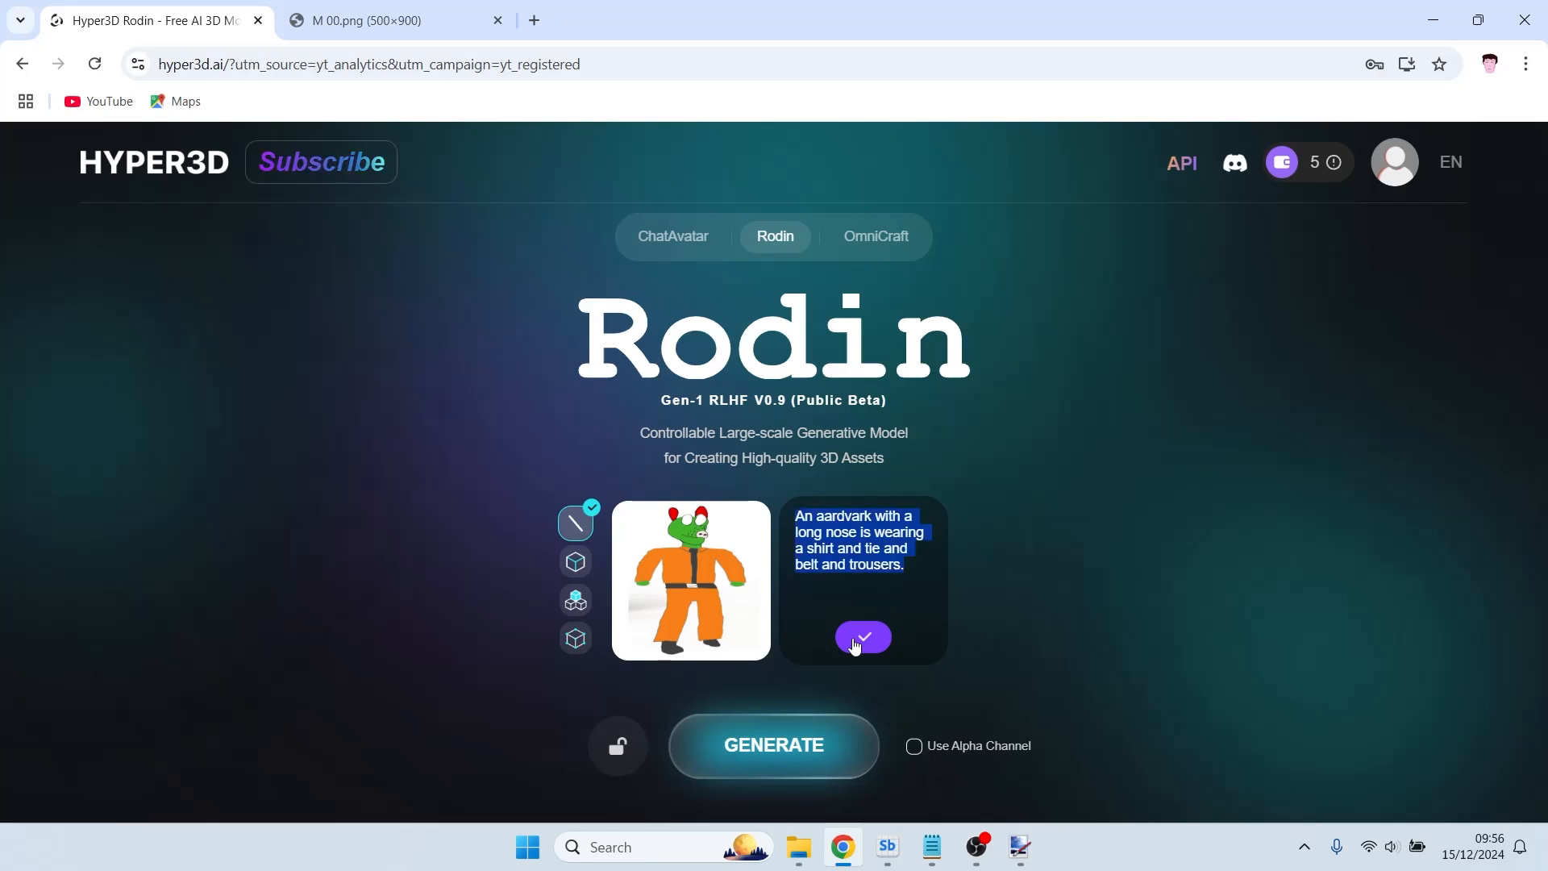
left_click(932, 847)
left_click(289, 441)
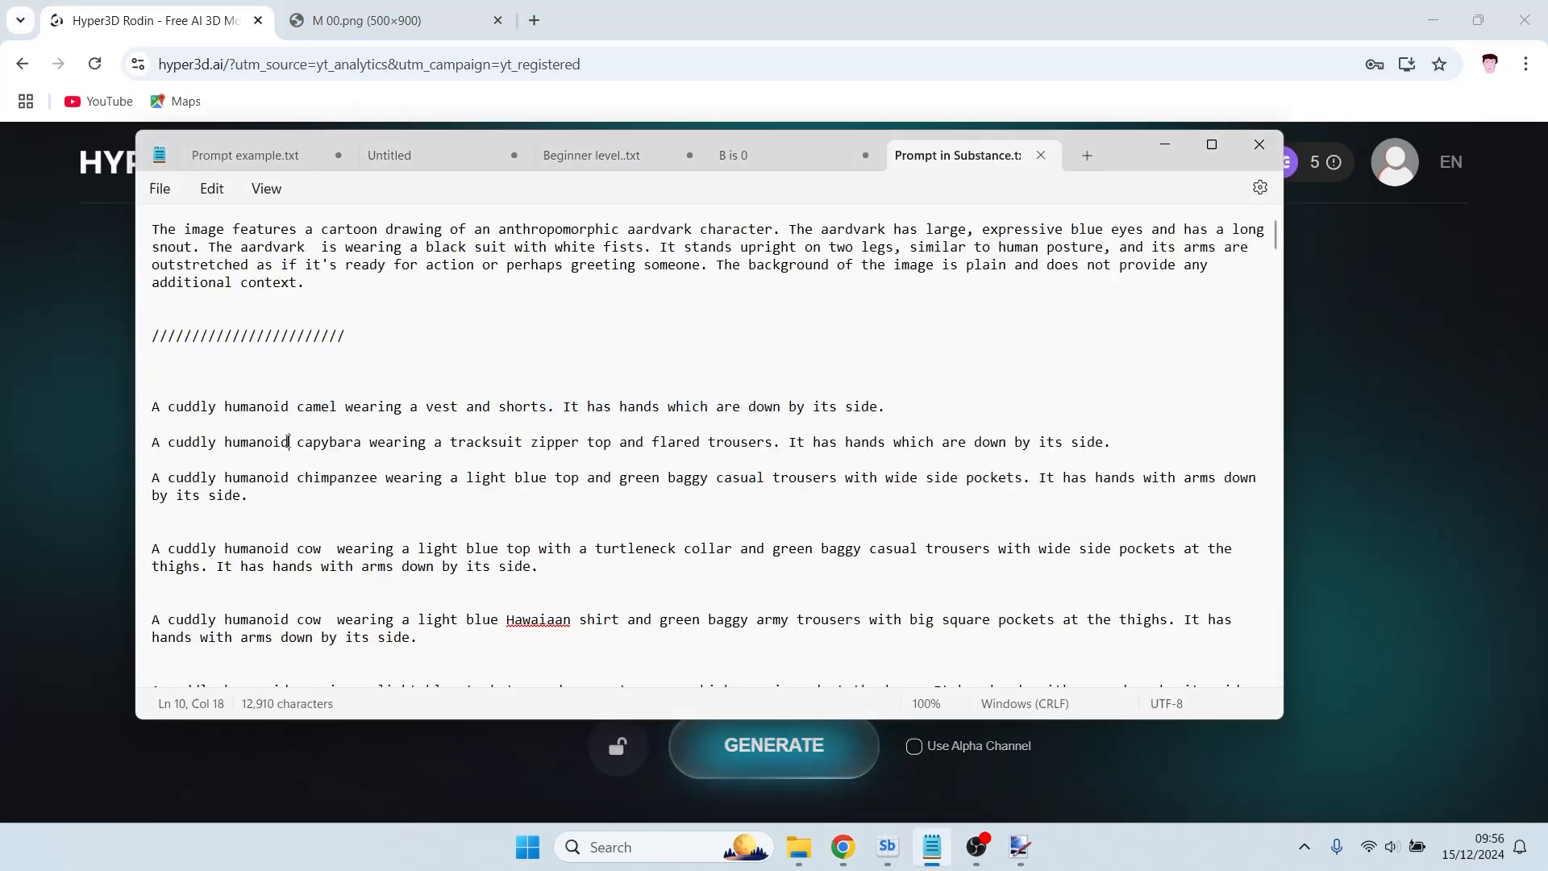
key("ctrl+End")
key("Return")
key("Return")
key("Return")
key("Return")
key("Return")
key("ctrl+v")
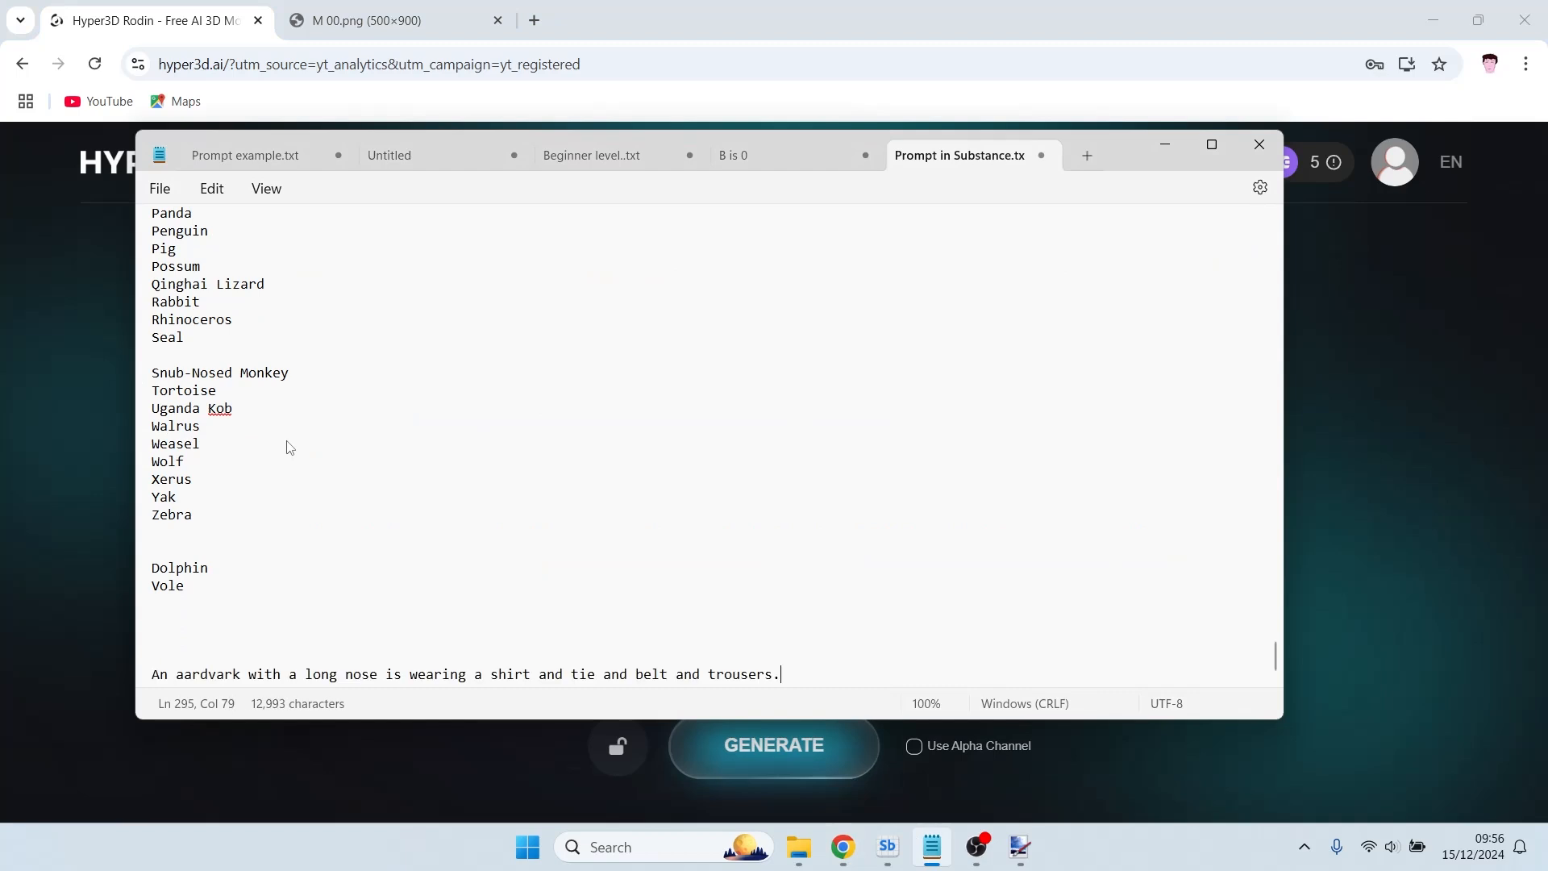
key("Return")
key("Return")
key("Return")
key("Return")
key("alt+Tab")
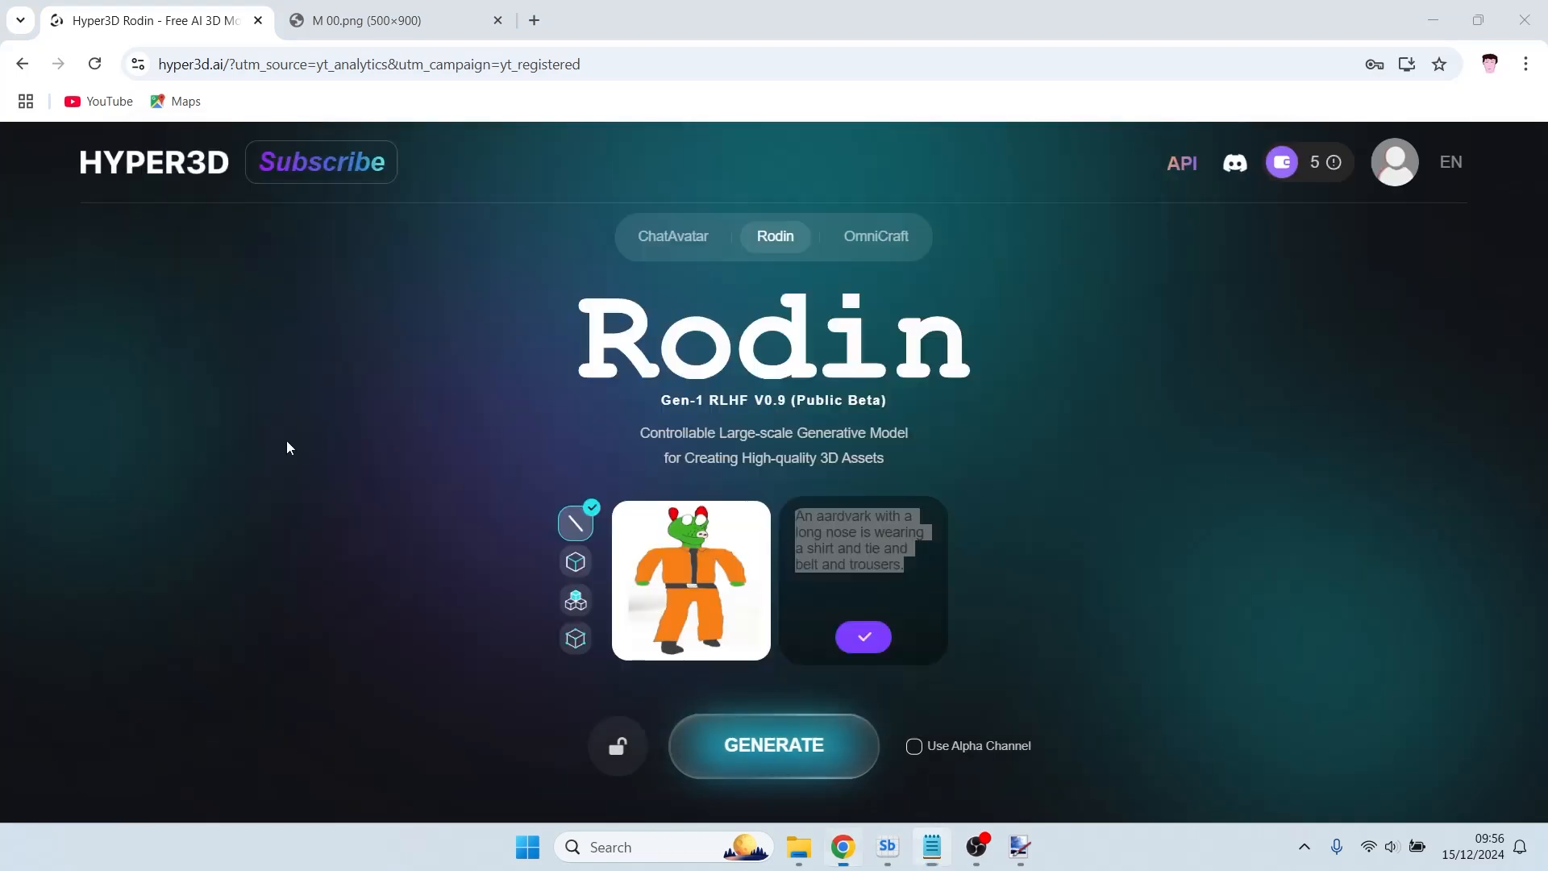
Paste the aardvark prompt back into the text input, make the generation private, and generate the 3D model.
key("ctrl+v")
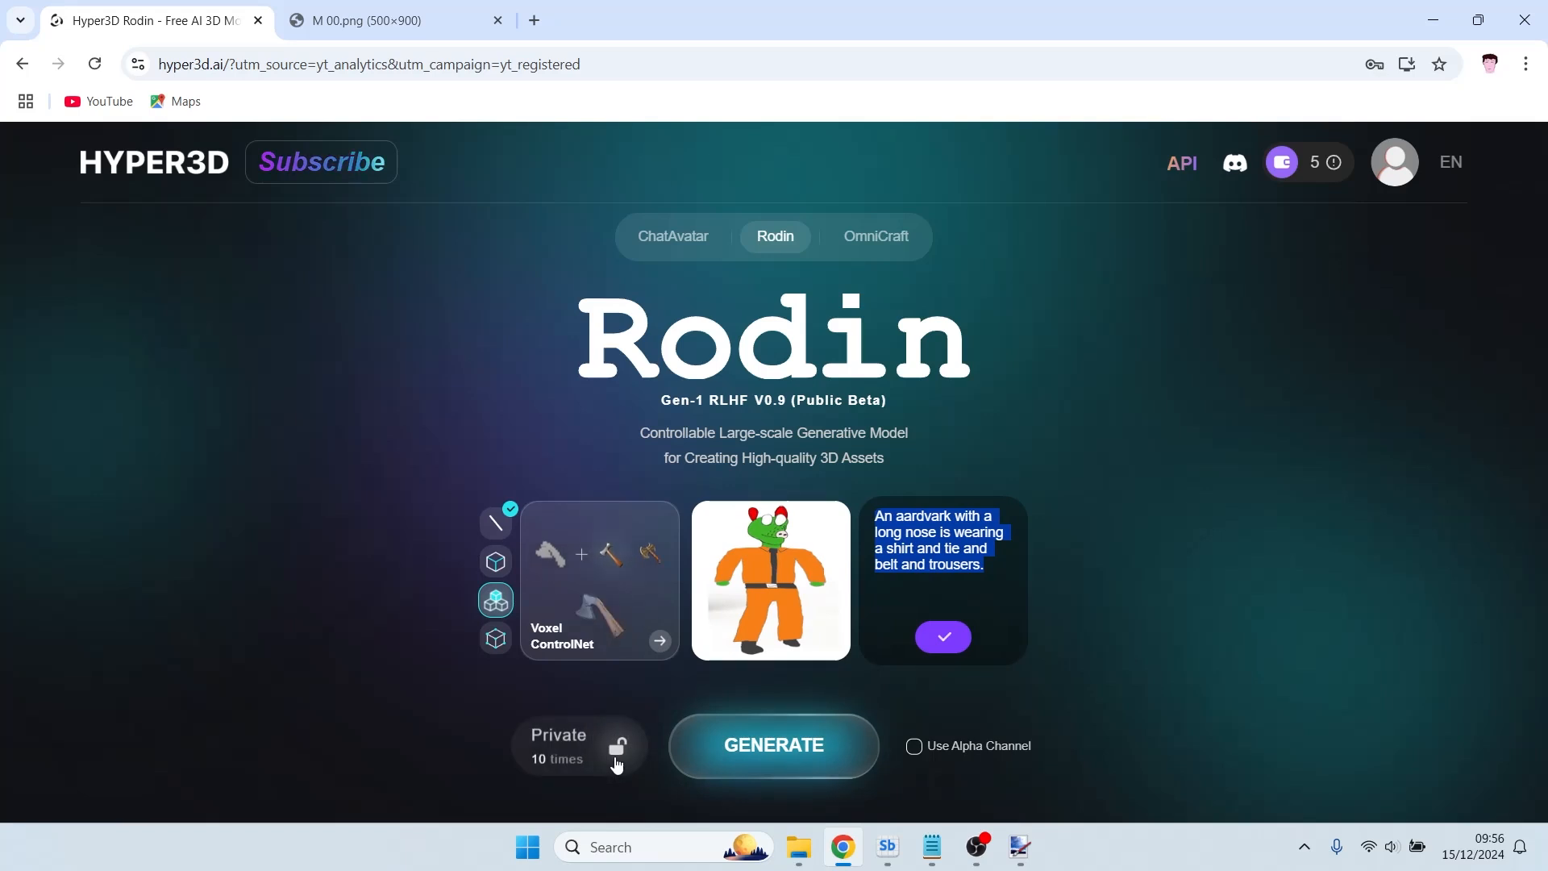
left_click(618, 758)
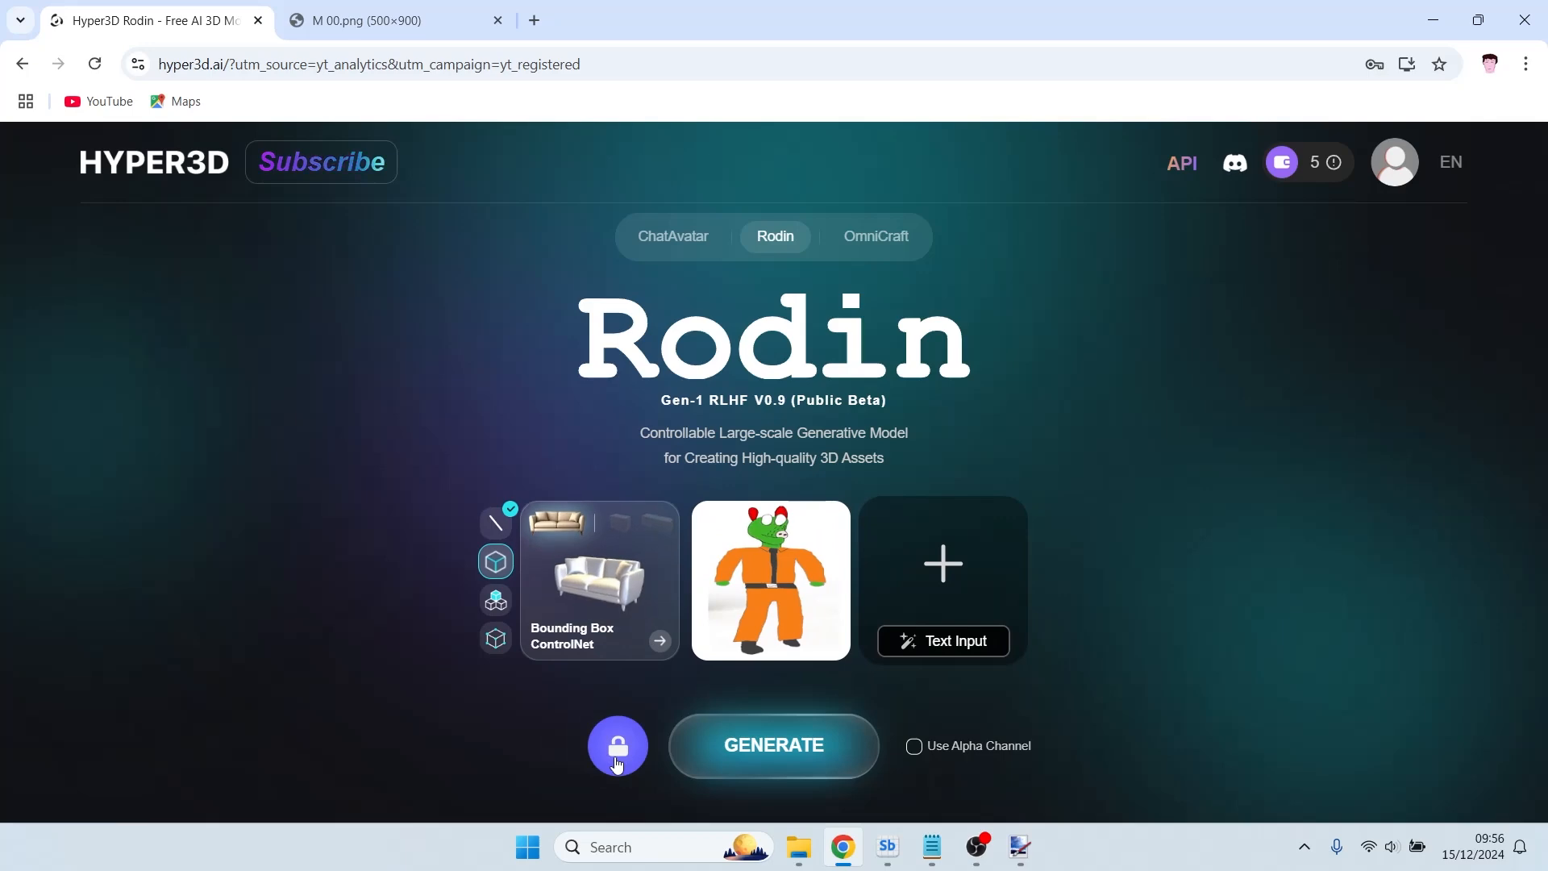
left_click(926, 589)
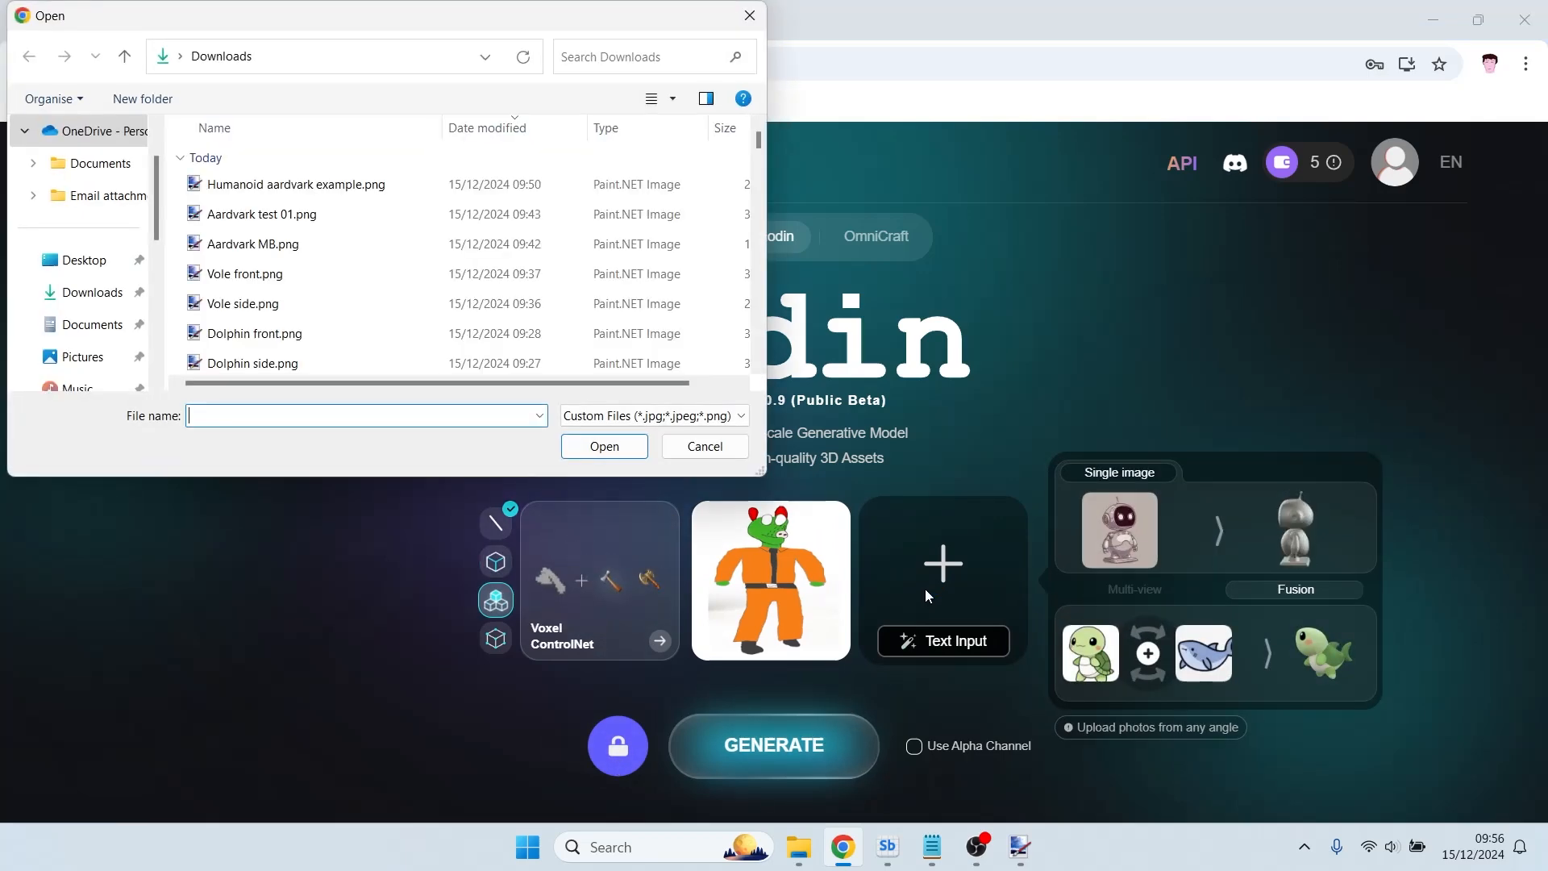
left_click(721, 443)
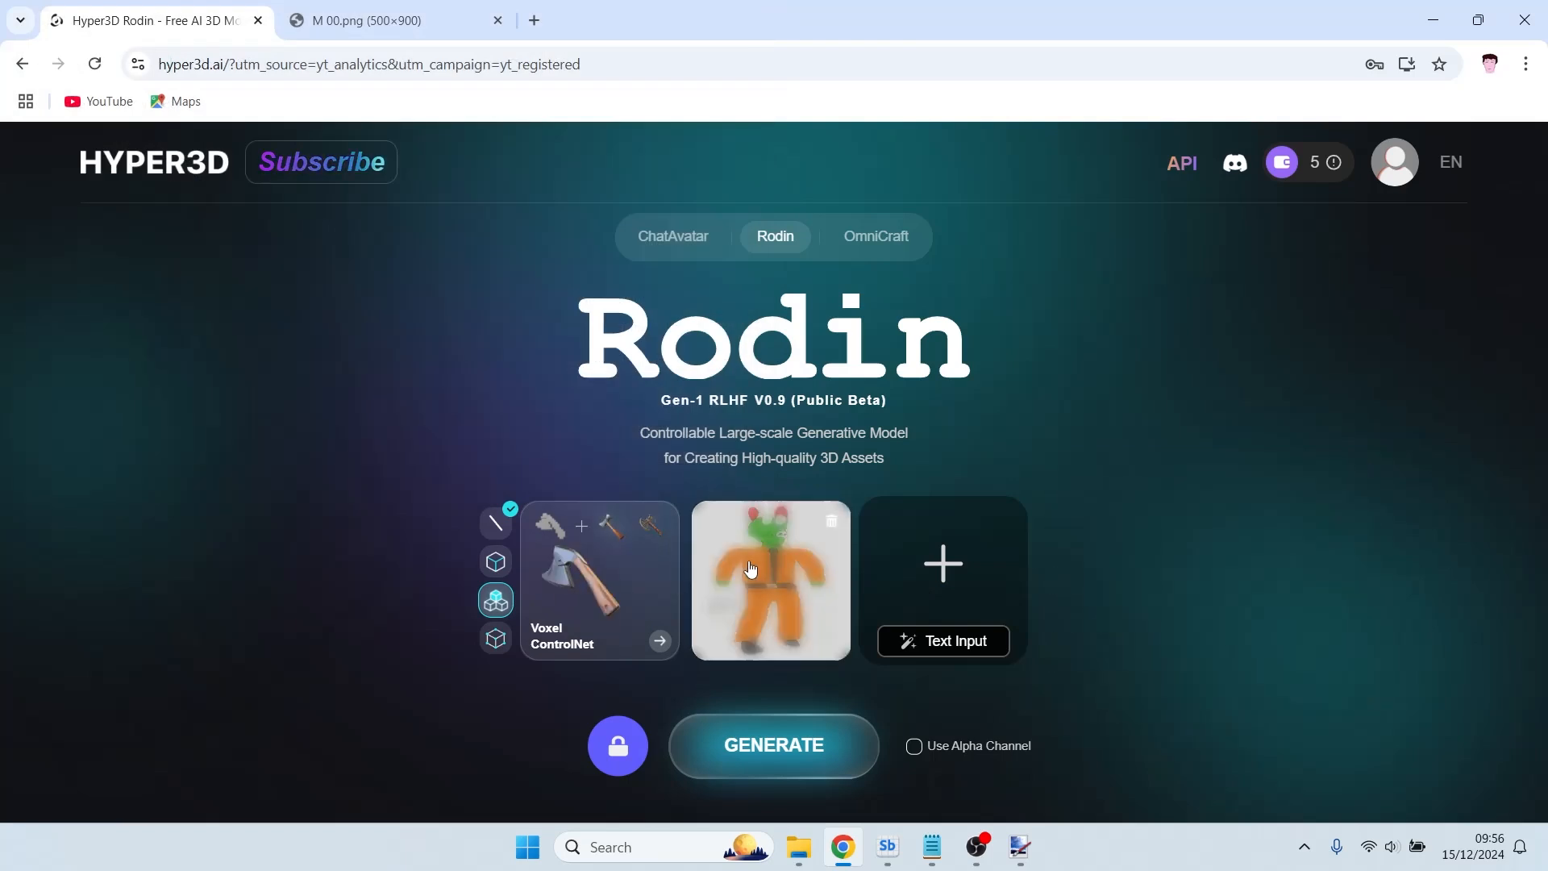
left_click(929, 642)
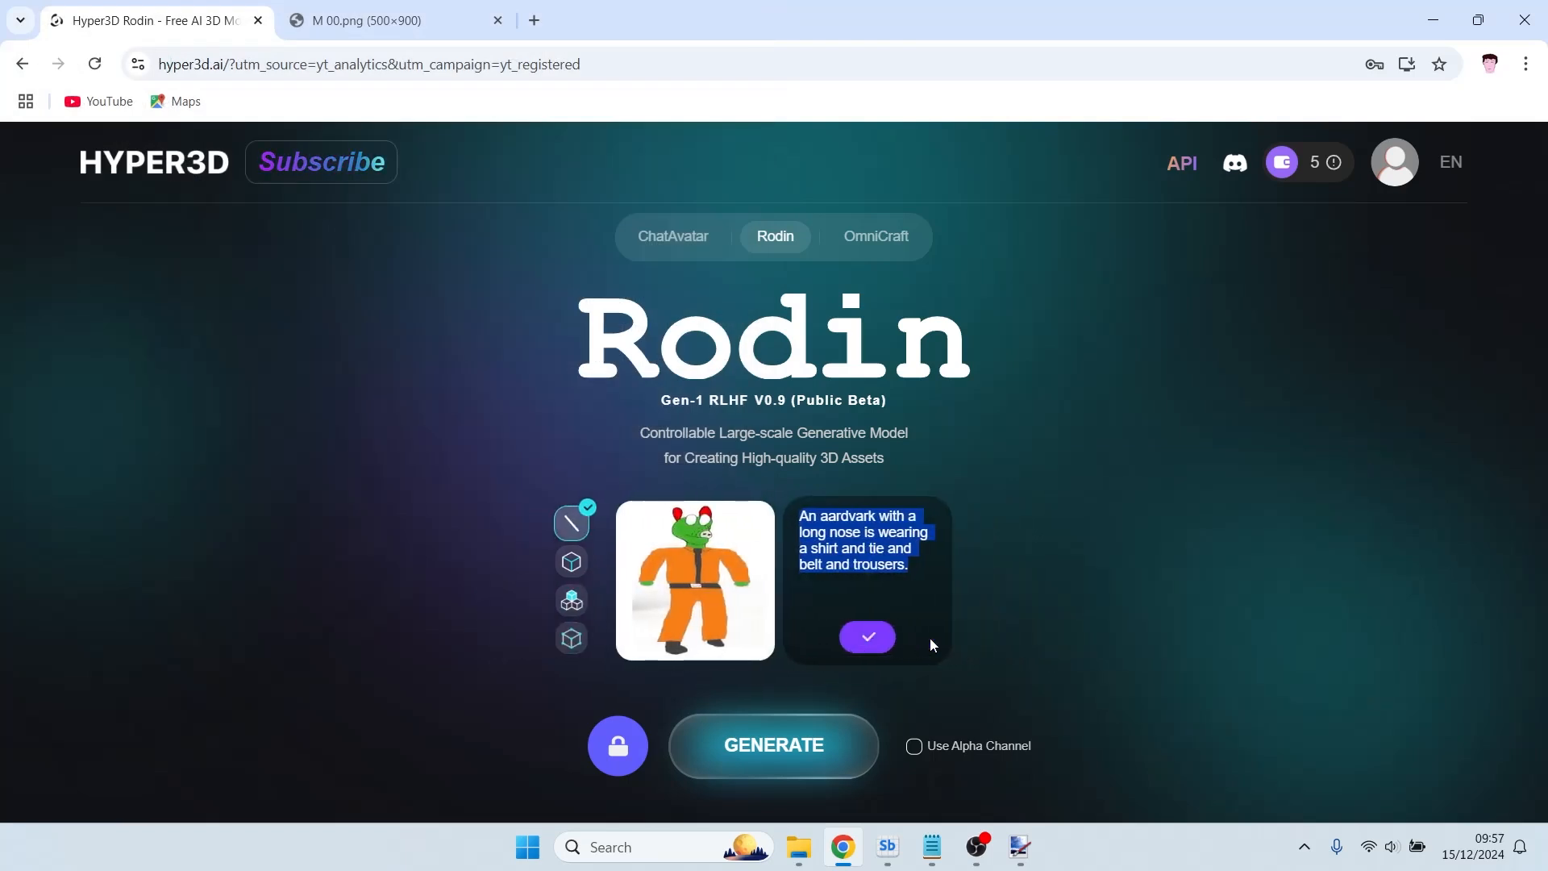
left_click(773, 749)
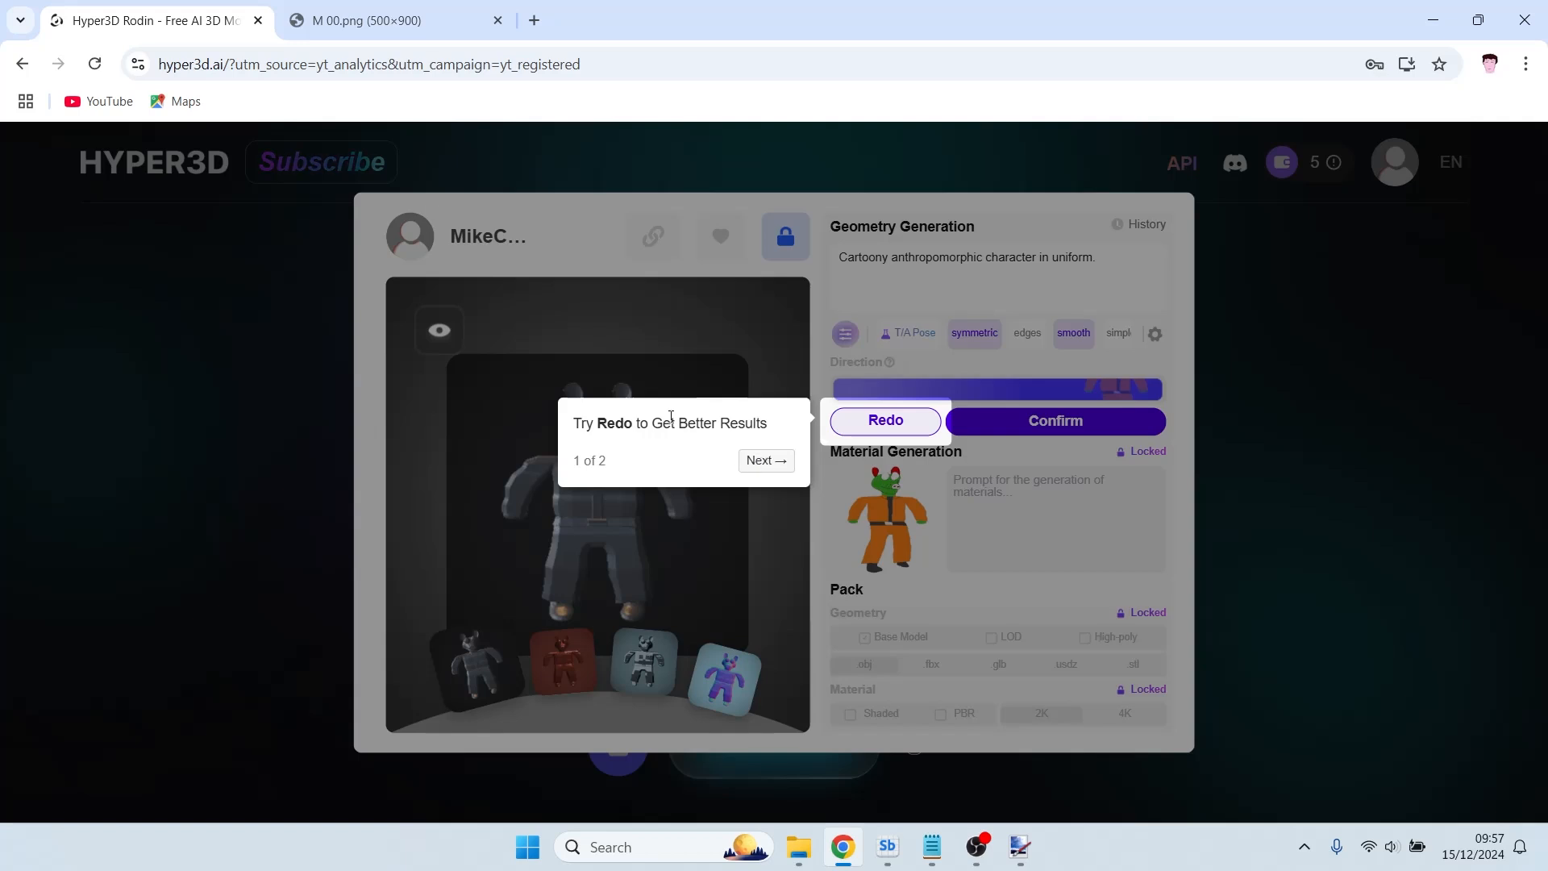
Dismiss the two guidance tips and rotate the generated aardvark preview to examine its geometry from the side.
left_click(758, 466)
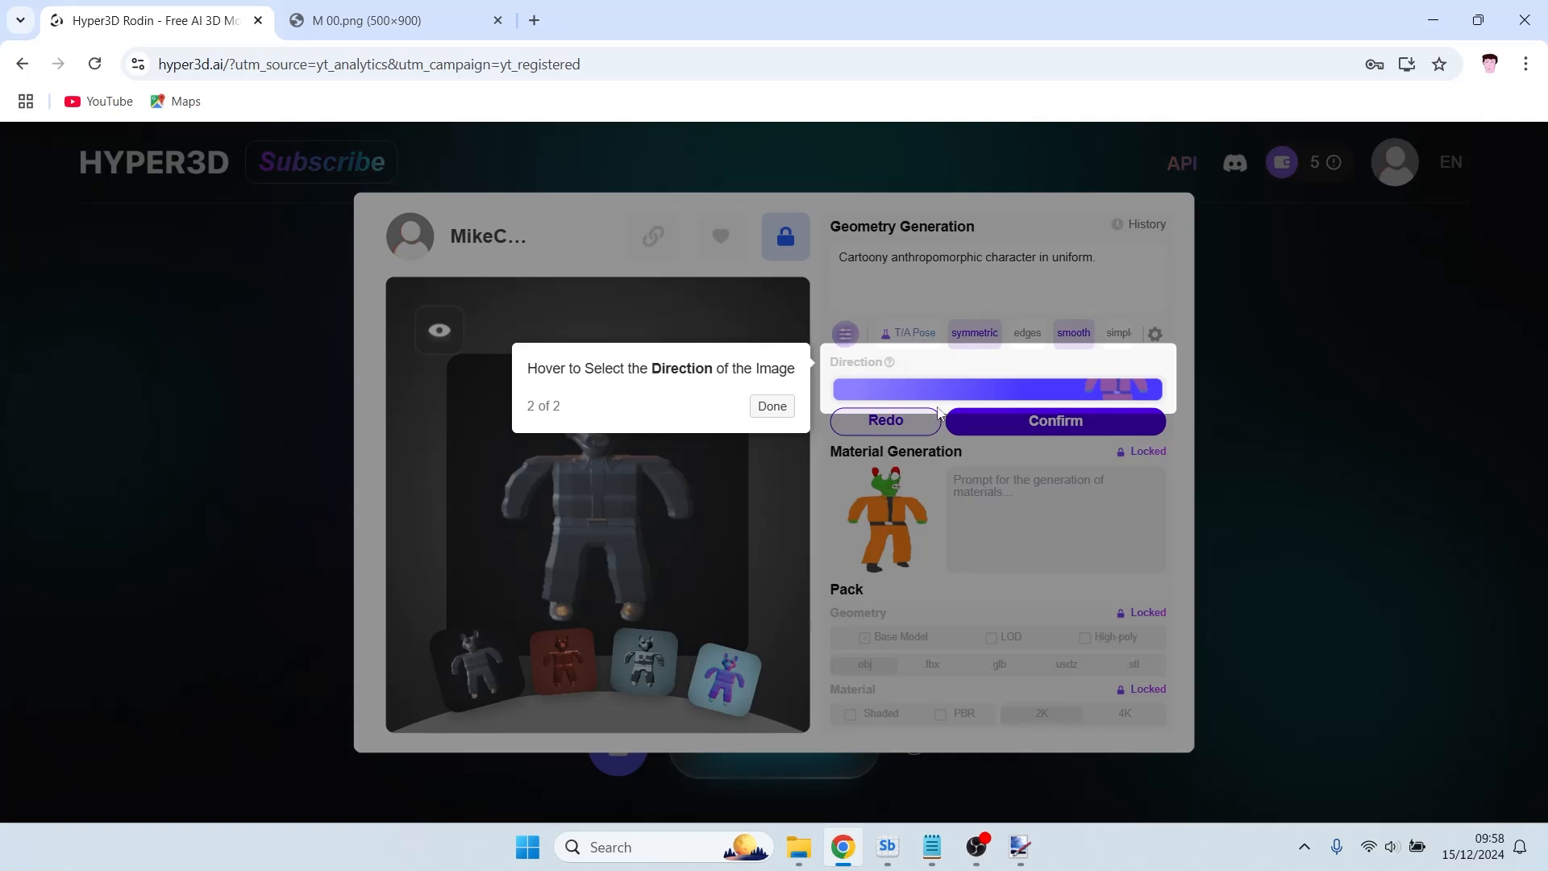
mouse_move(1039, 391)
left_click(772, 407)
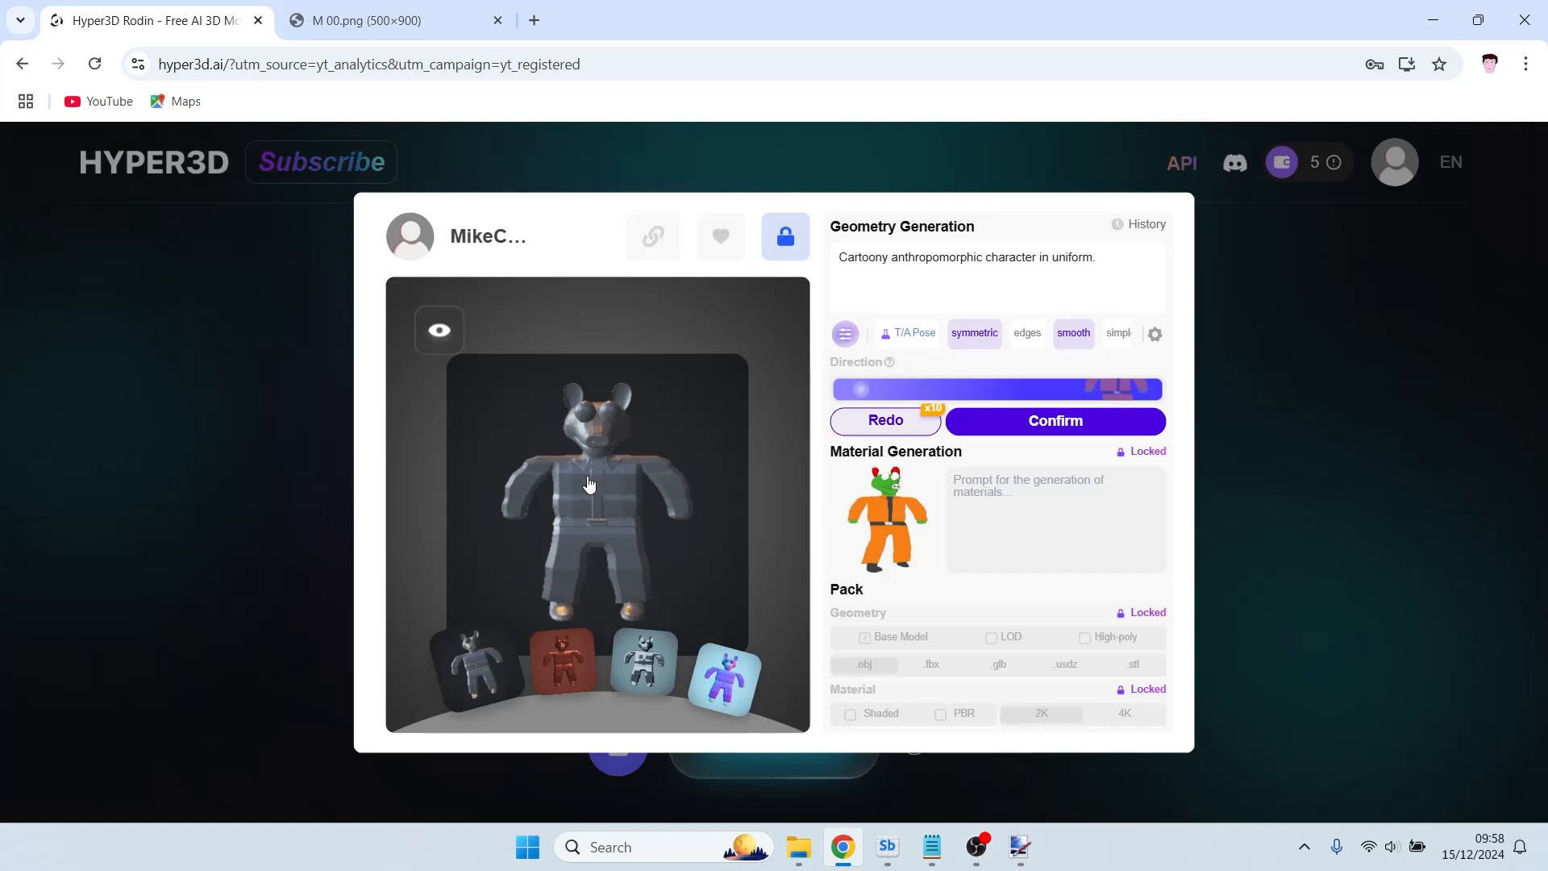
mouse_move(590, 484)
left_mouse_down()
mouse_move(641, 483)
mouse_move(546, 473)
mouse_move(609, 472)
mouse_move(574, 484)
mouse_move(599, 512)
left_mouse_up()
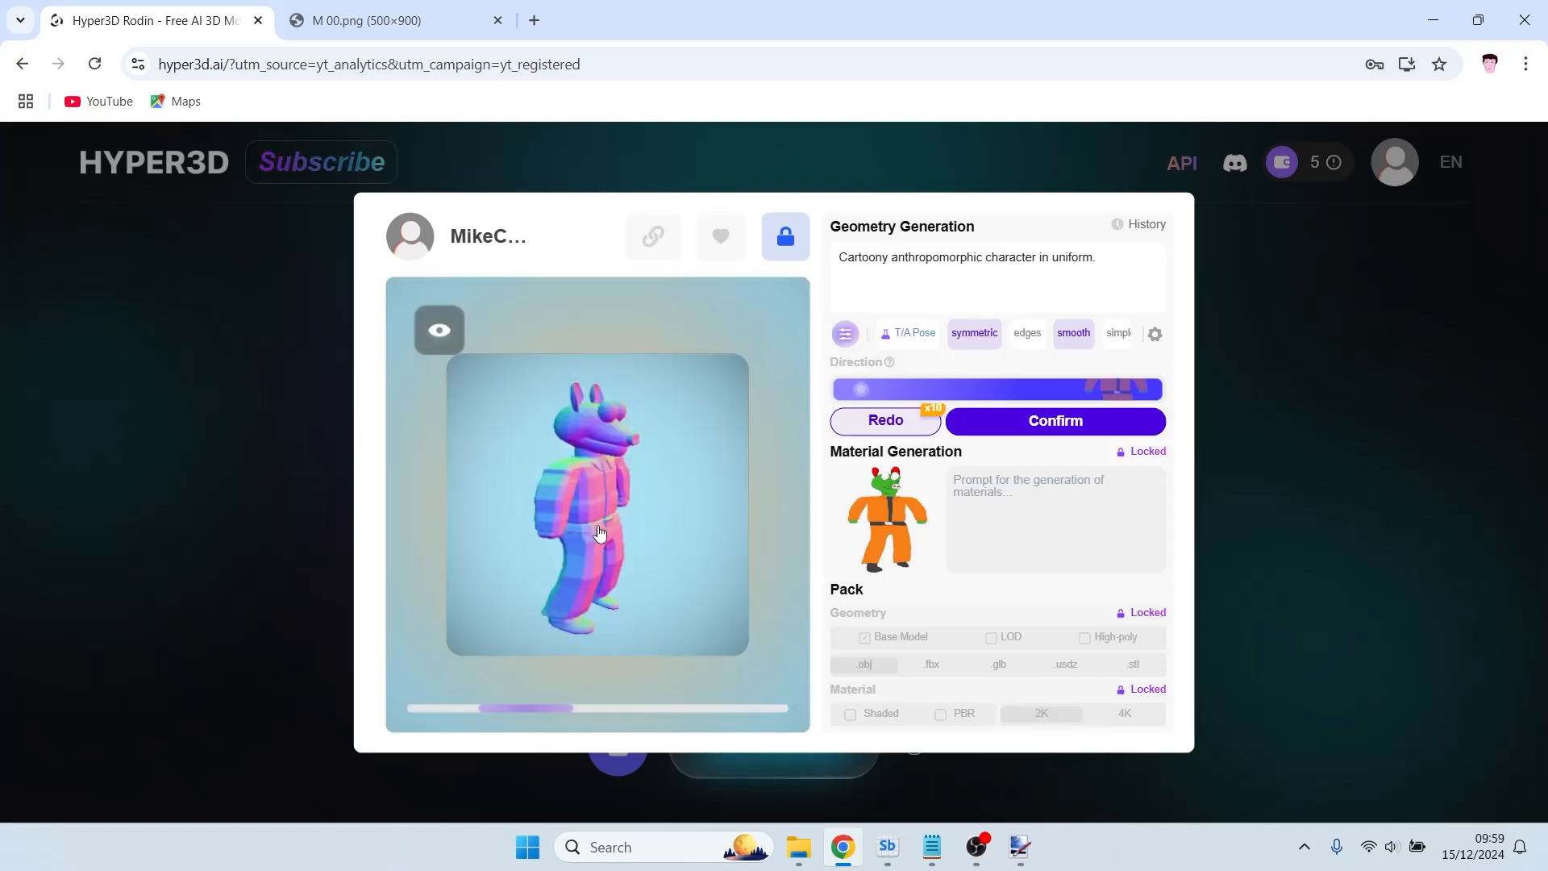
Rotate the aardvark preview and compare its available shading styles, finishing with the coloured normal-map style.
mouse_move(602, 534)
left_mouse_down()
mouse_move(617, 531)
mouse_move(603, 532)
left_mouse_up()
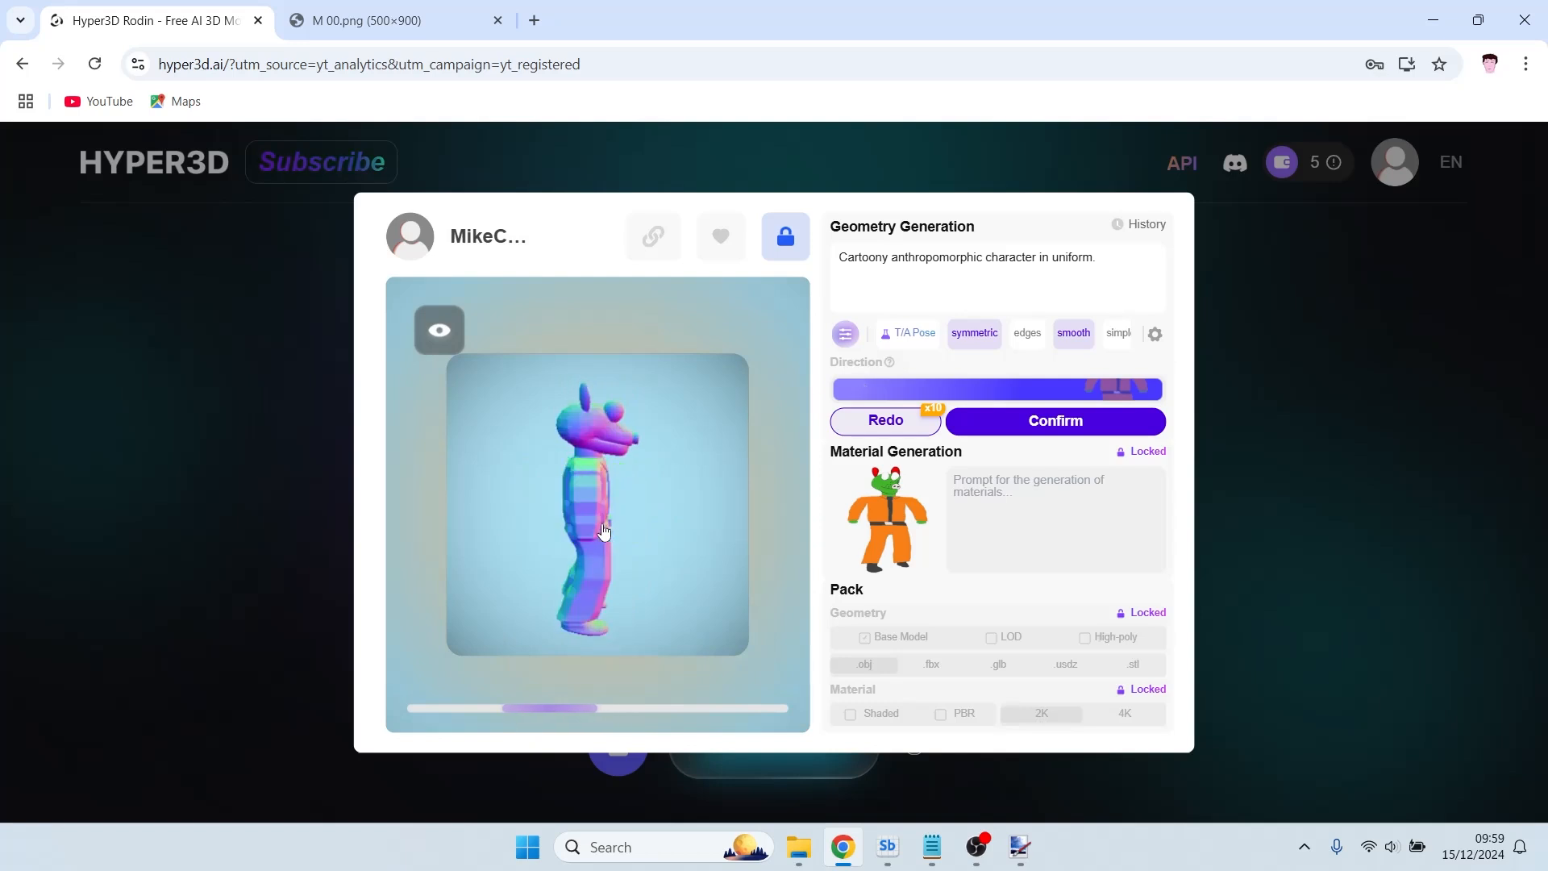
left_click(627, 663)
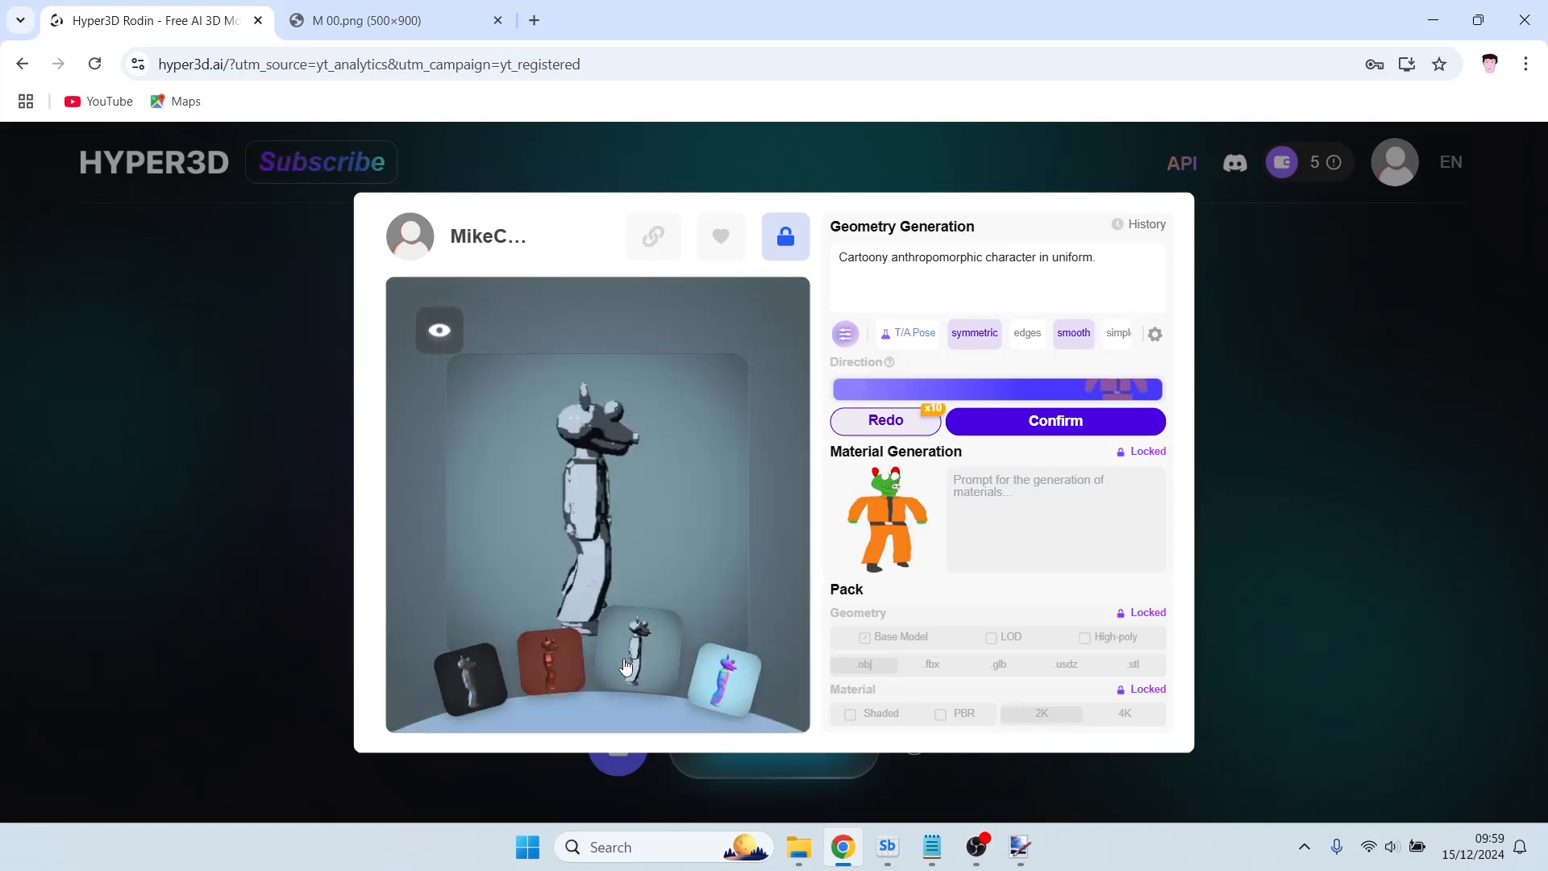
left_click(549, 651)
left_click(641, 661)
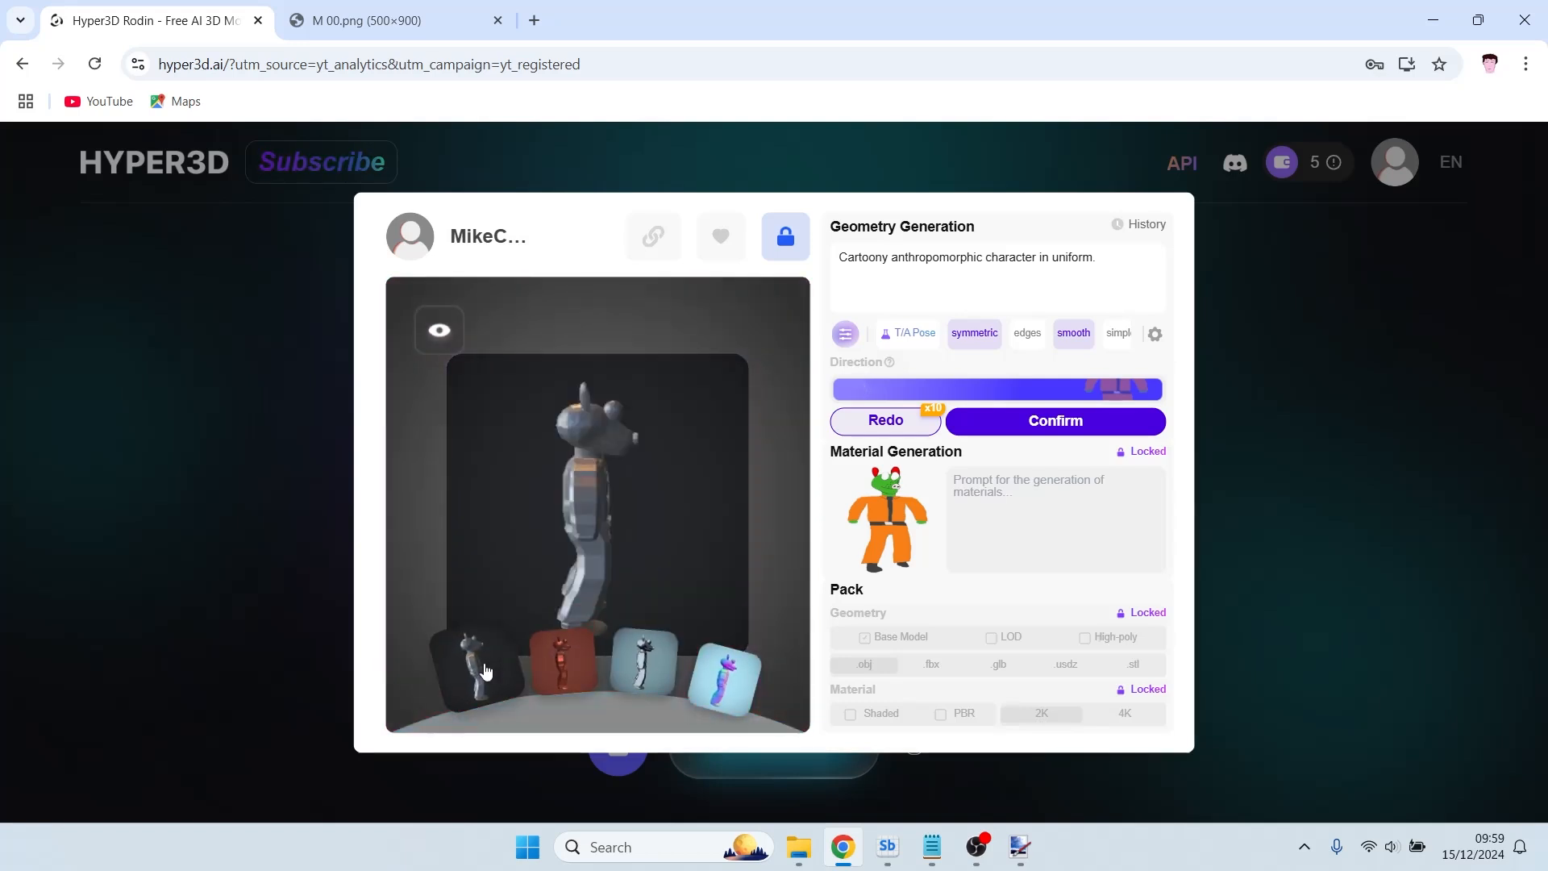
left_click(720, 673)
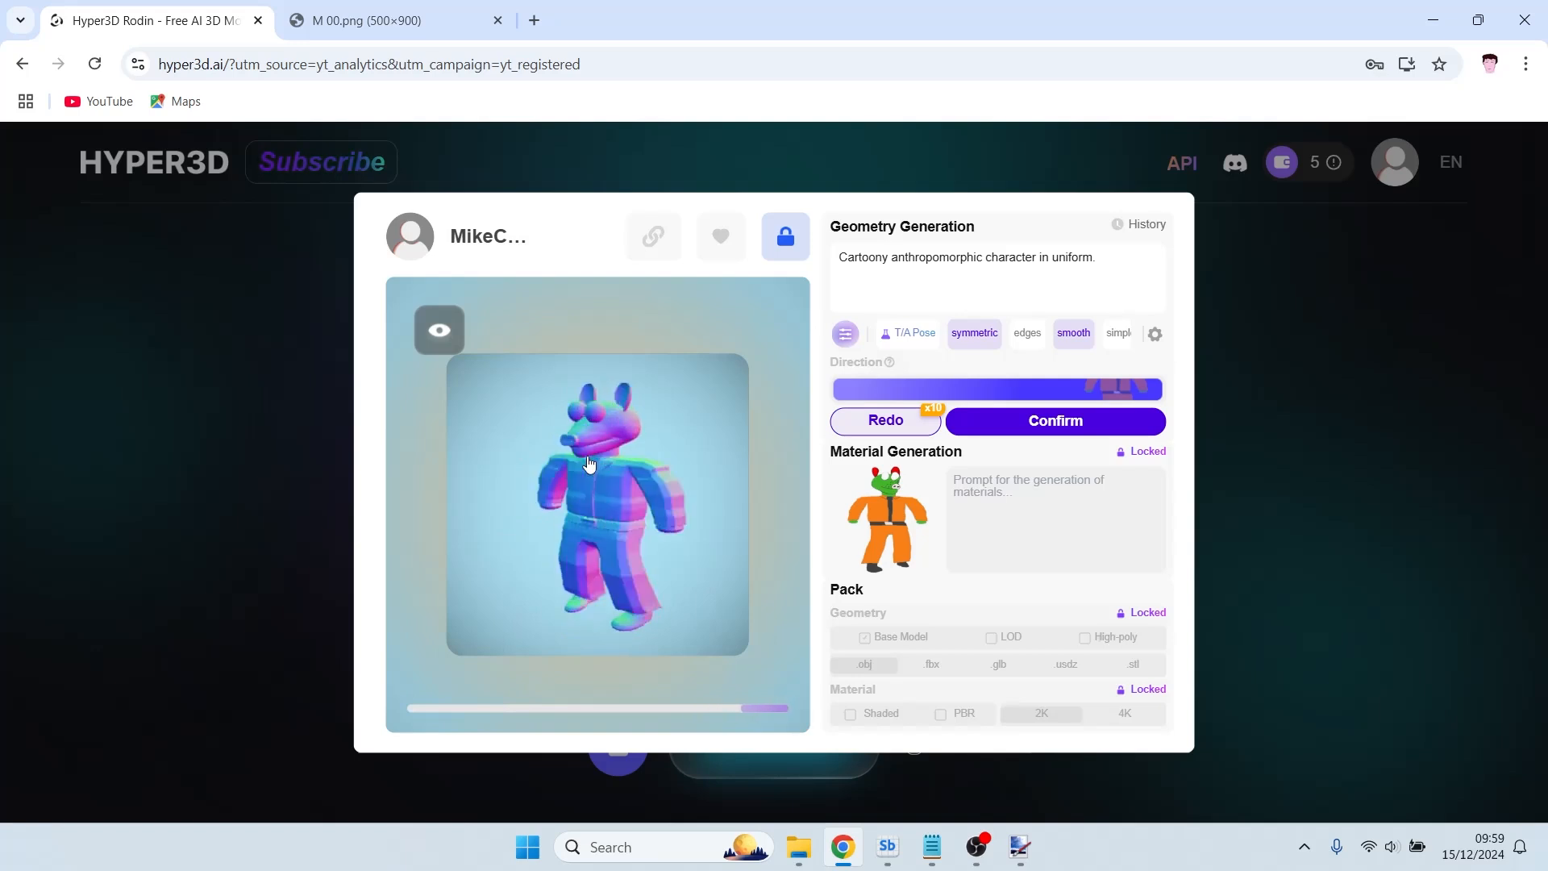
Confirm the aardvark geometry at 18000 polygons and download its Base Model in .obj format.
mouse_move(1018, 418)
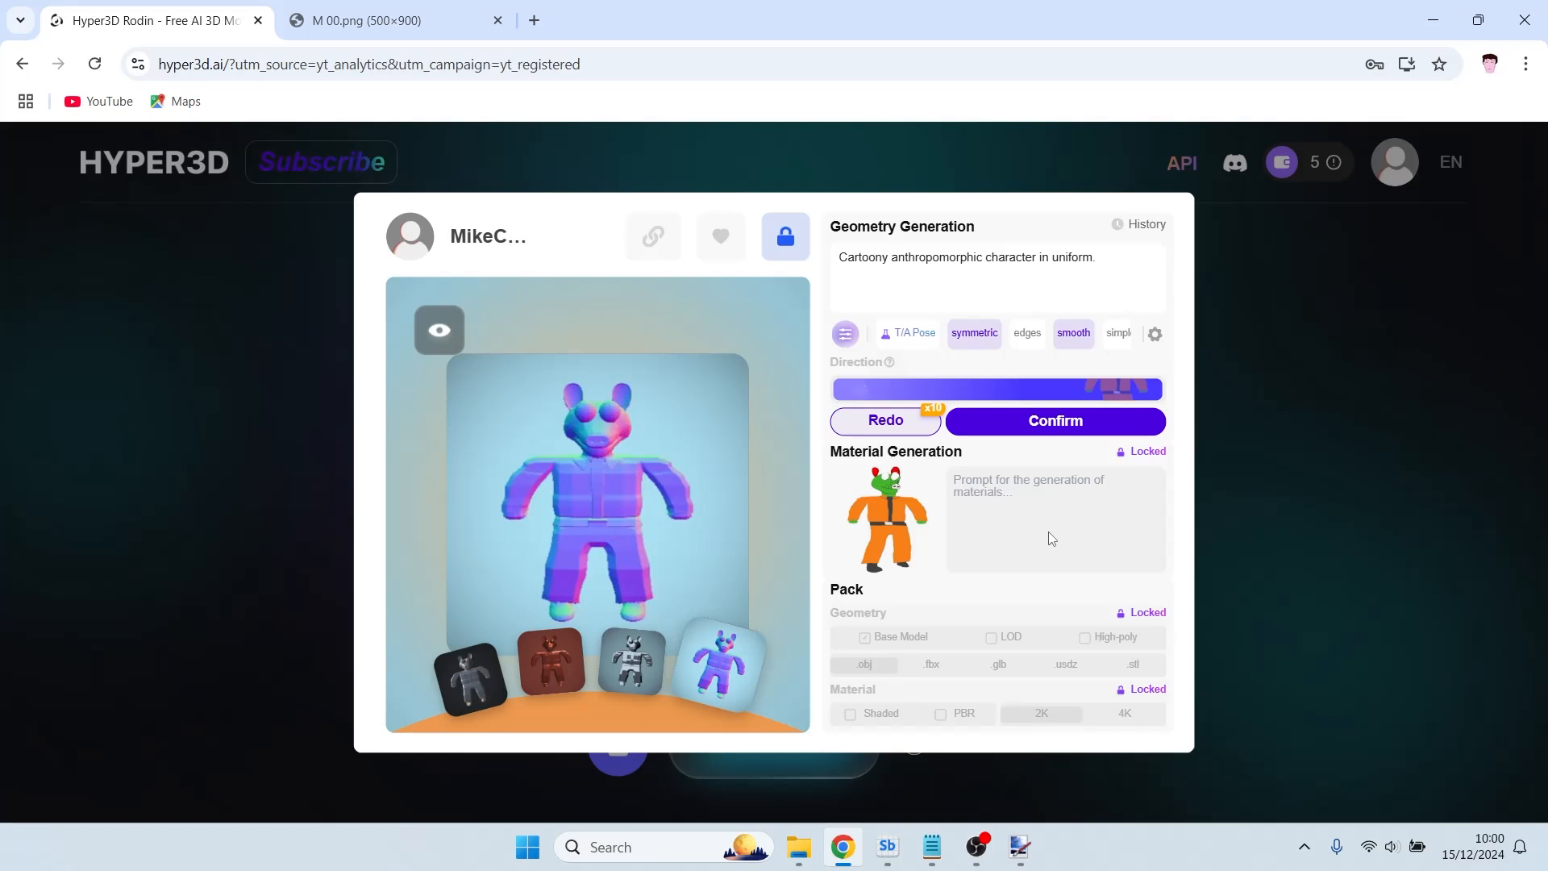
mouse_move(1071, 433)
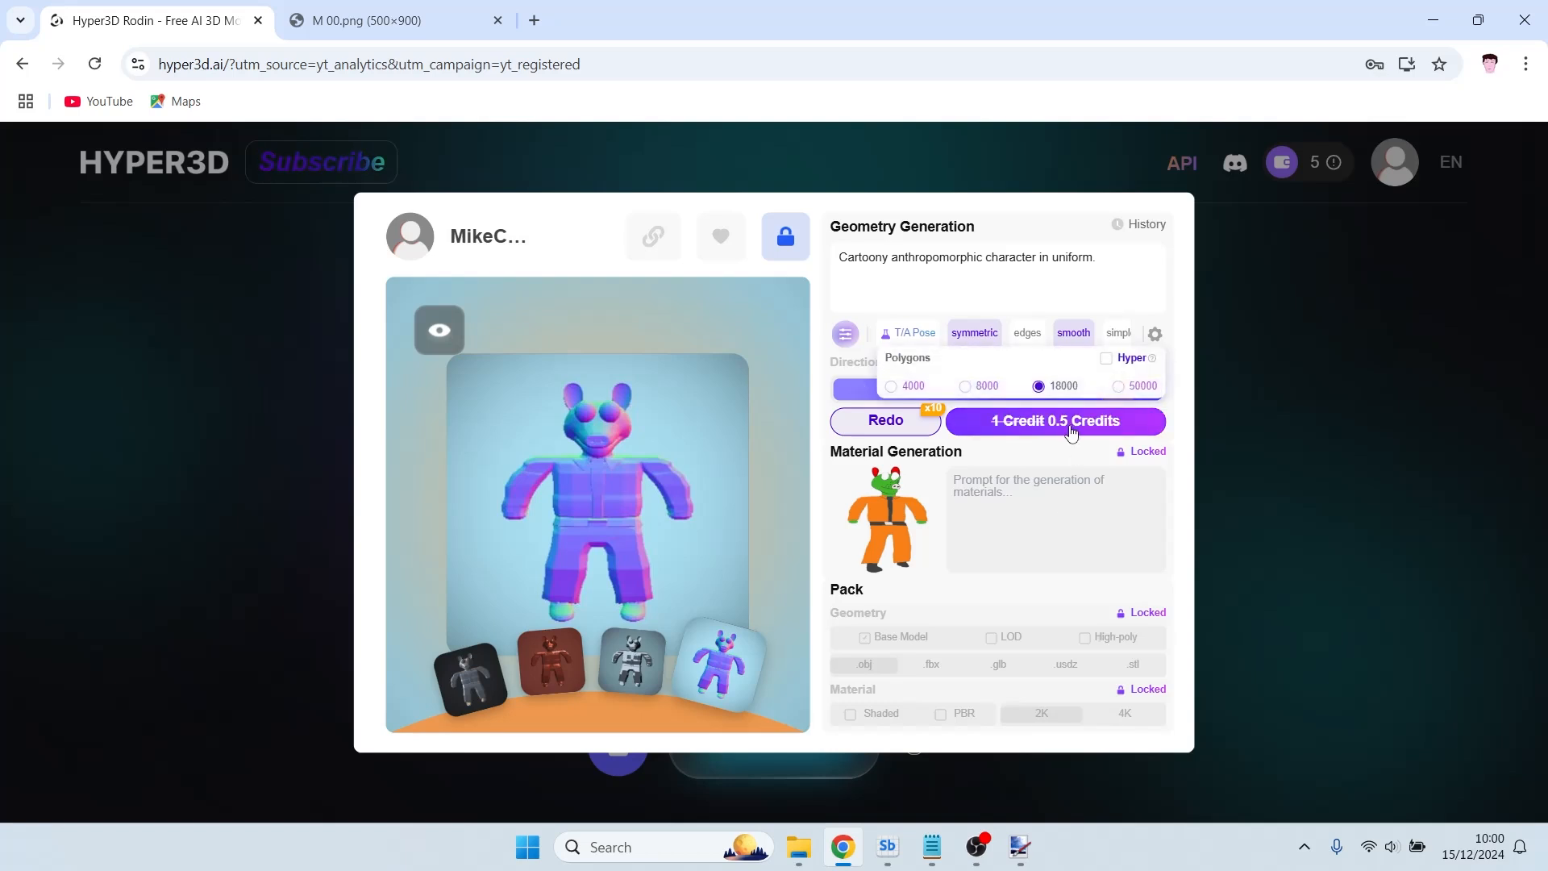
left_click(1071, 431)
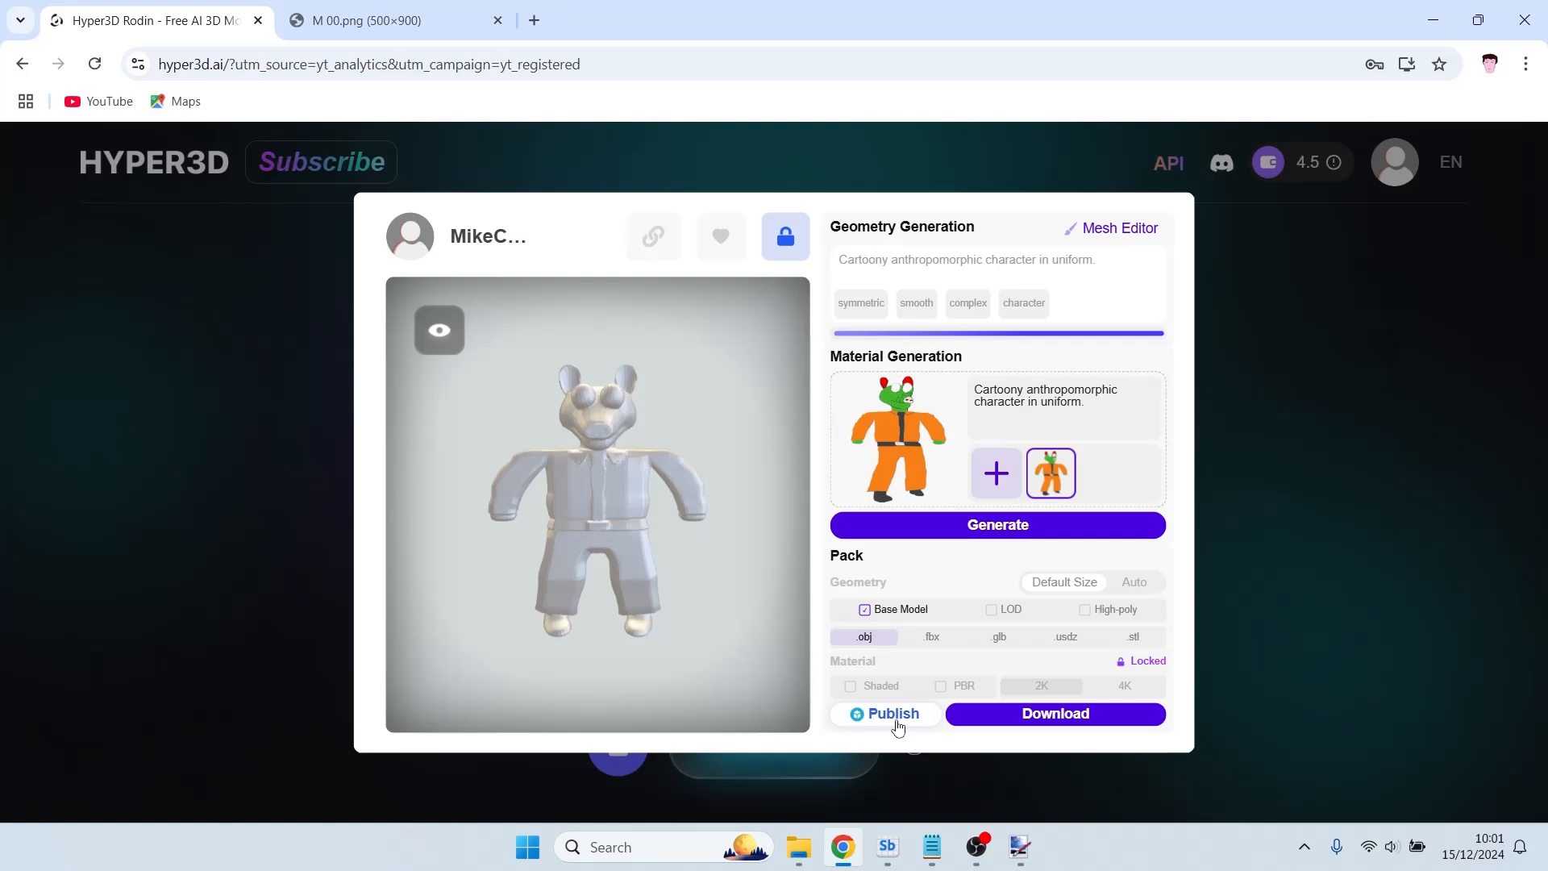
left_click(1057, 716)
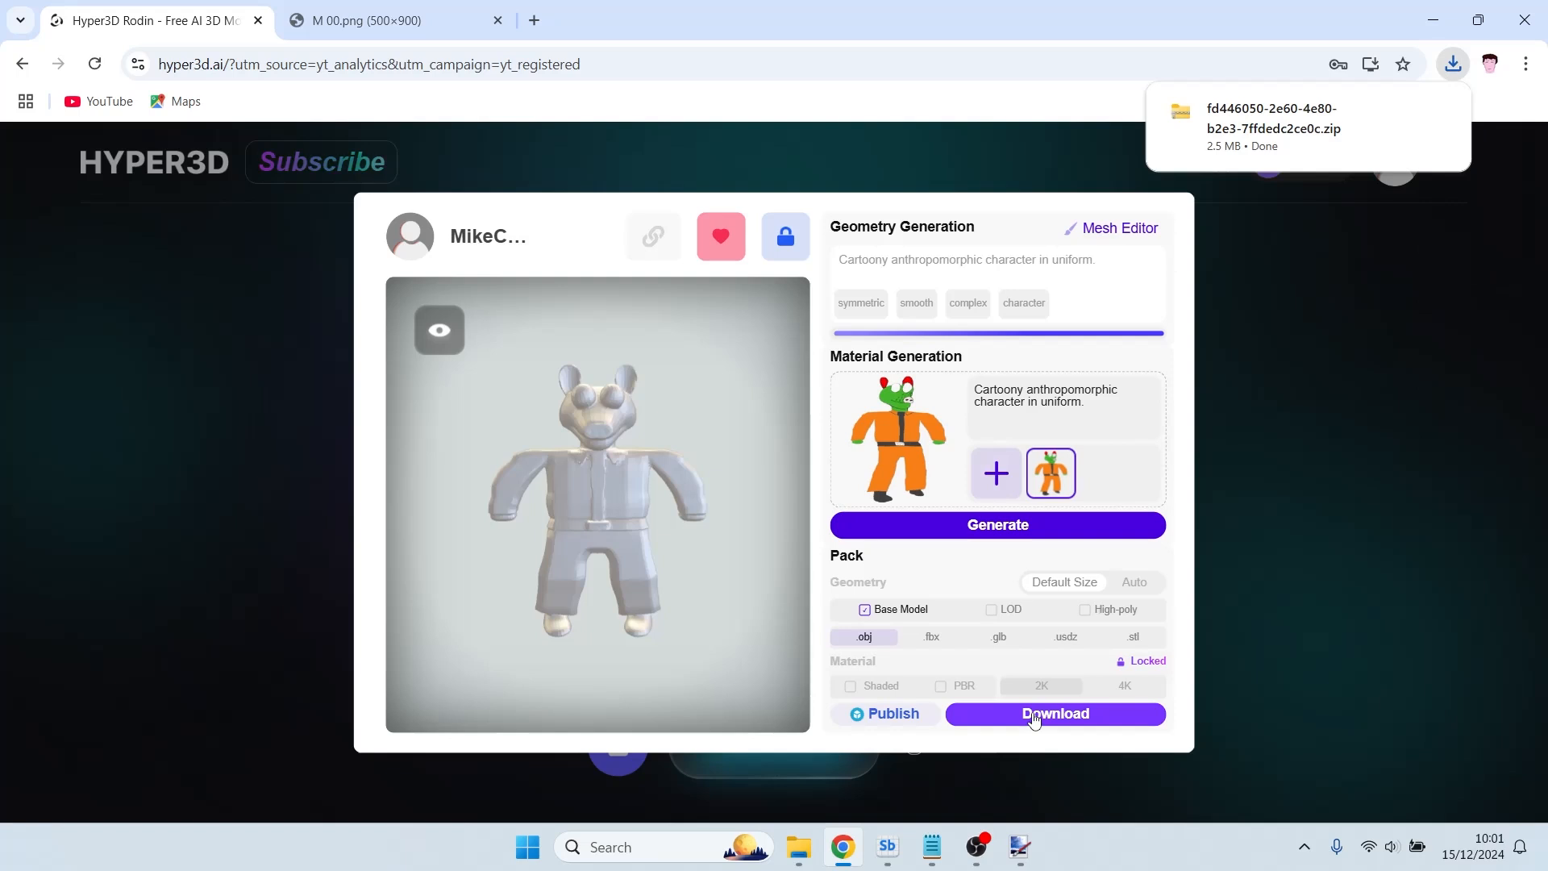
Open the aardvark in the Mesh Editor and rotate it to examine its front, sides and back.
left_click(1122, 233)
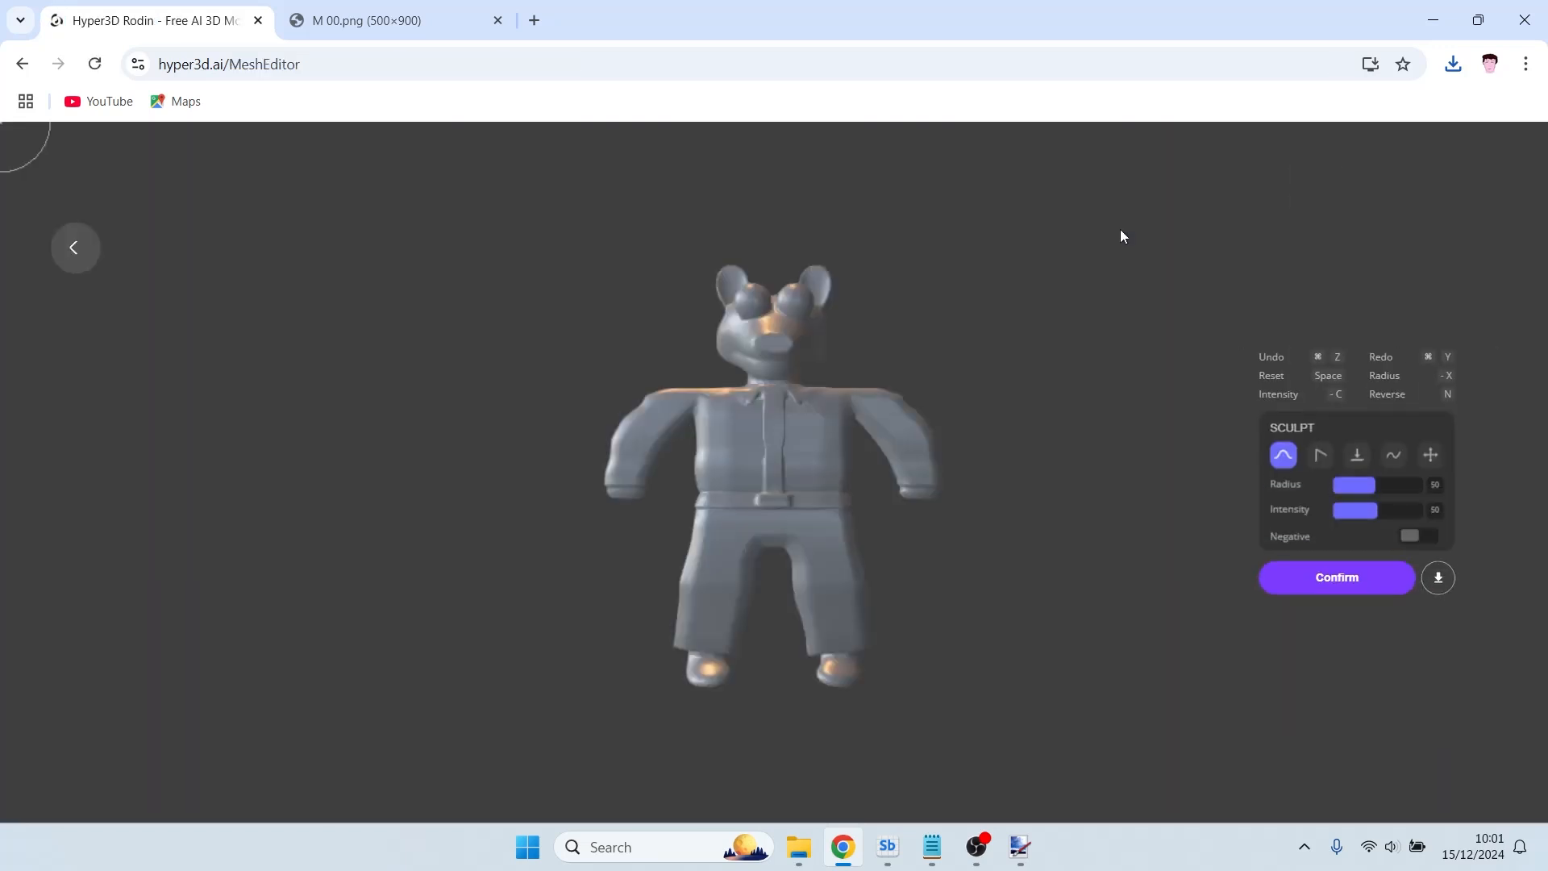
mouse_move(1076, 386)
left_mouse_down()
mouse_move(1004, 380)
mouse_move(1110, 380)
mouse_move(766, 422)
mouse_move(606, 396)
mouse_move(238, 417)
left_mouse_up()
right_click(238, 417)
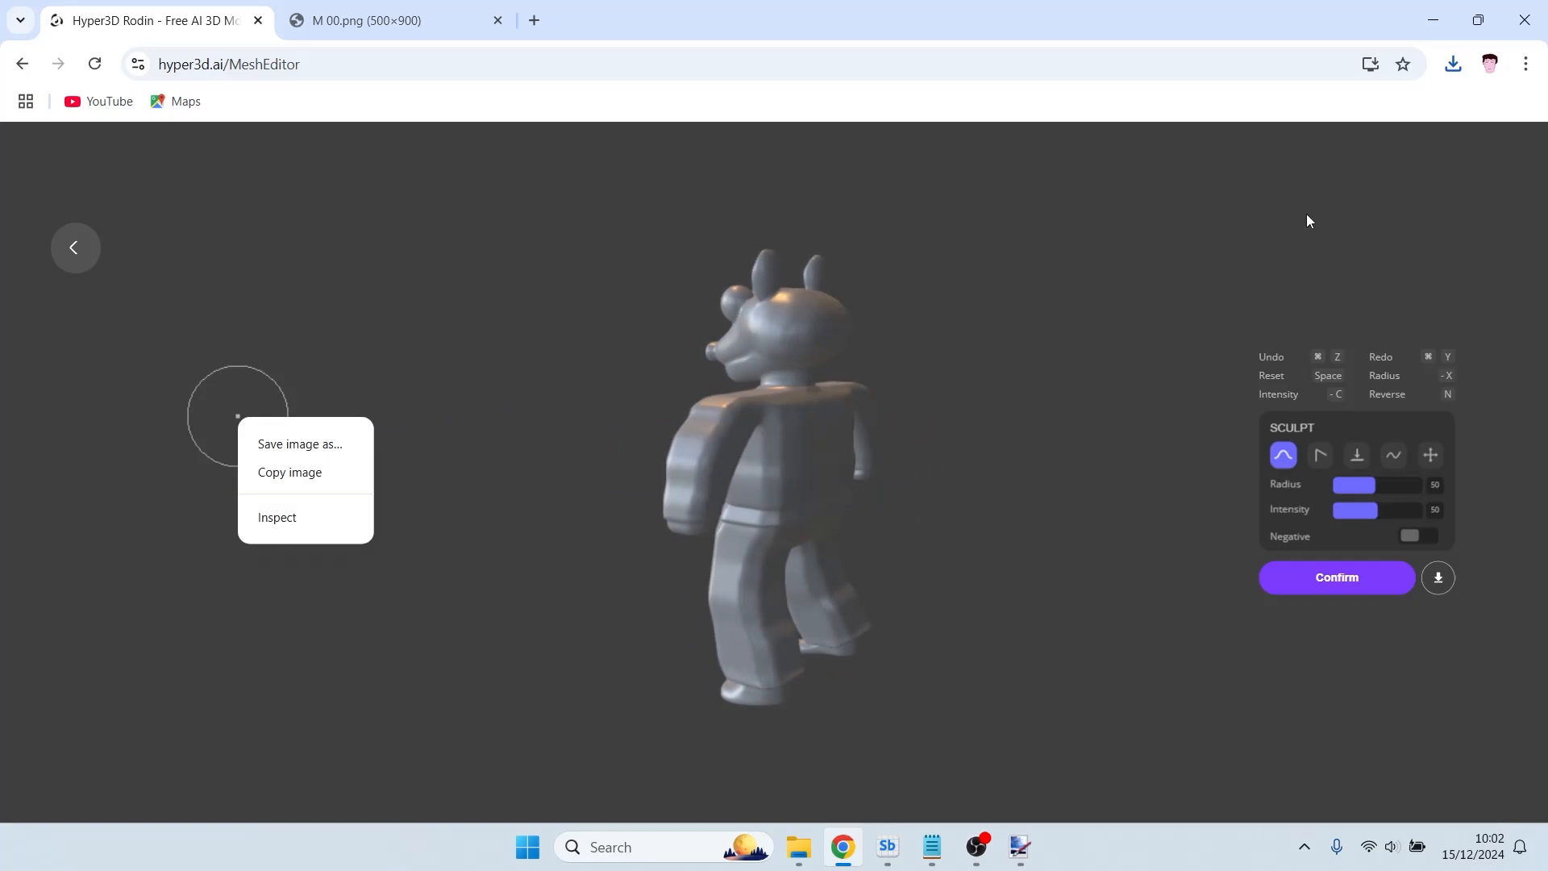
mouse_move(1306, 215)
left_mouse_down()
mouse_move(1093, 198)
mouse_move(525, 221)
left_mouse_up()
right_click(525, 221)
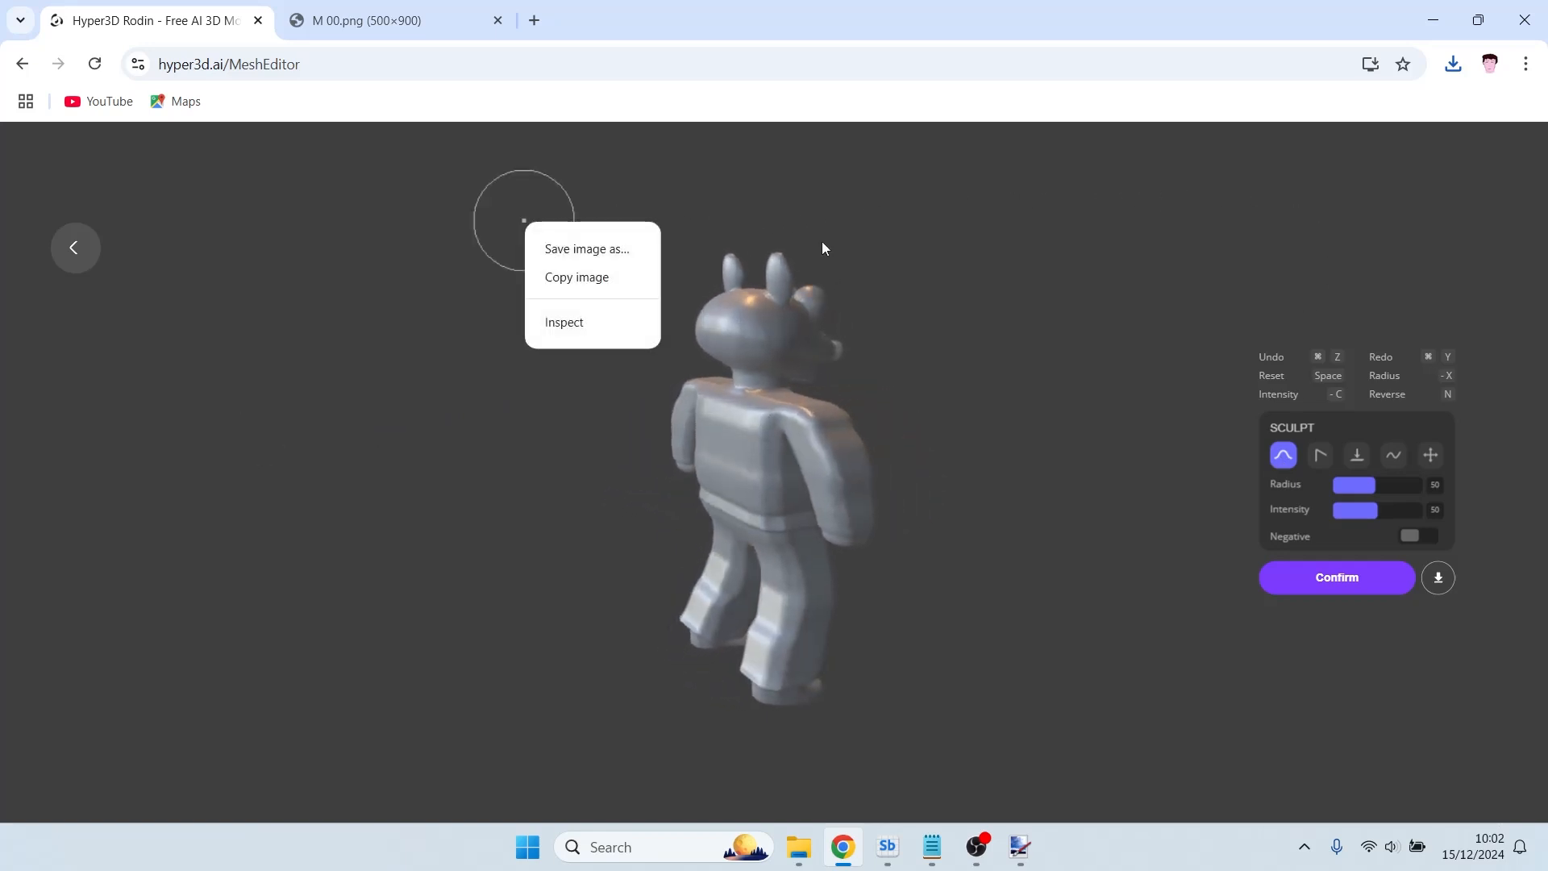
right_click_drag(1330, 209, 1143, 196)
right_click_drag(1381, 161, 497, 189)
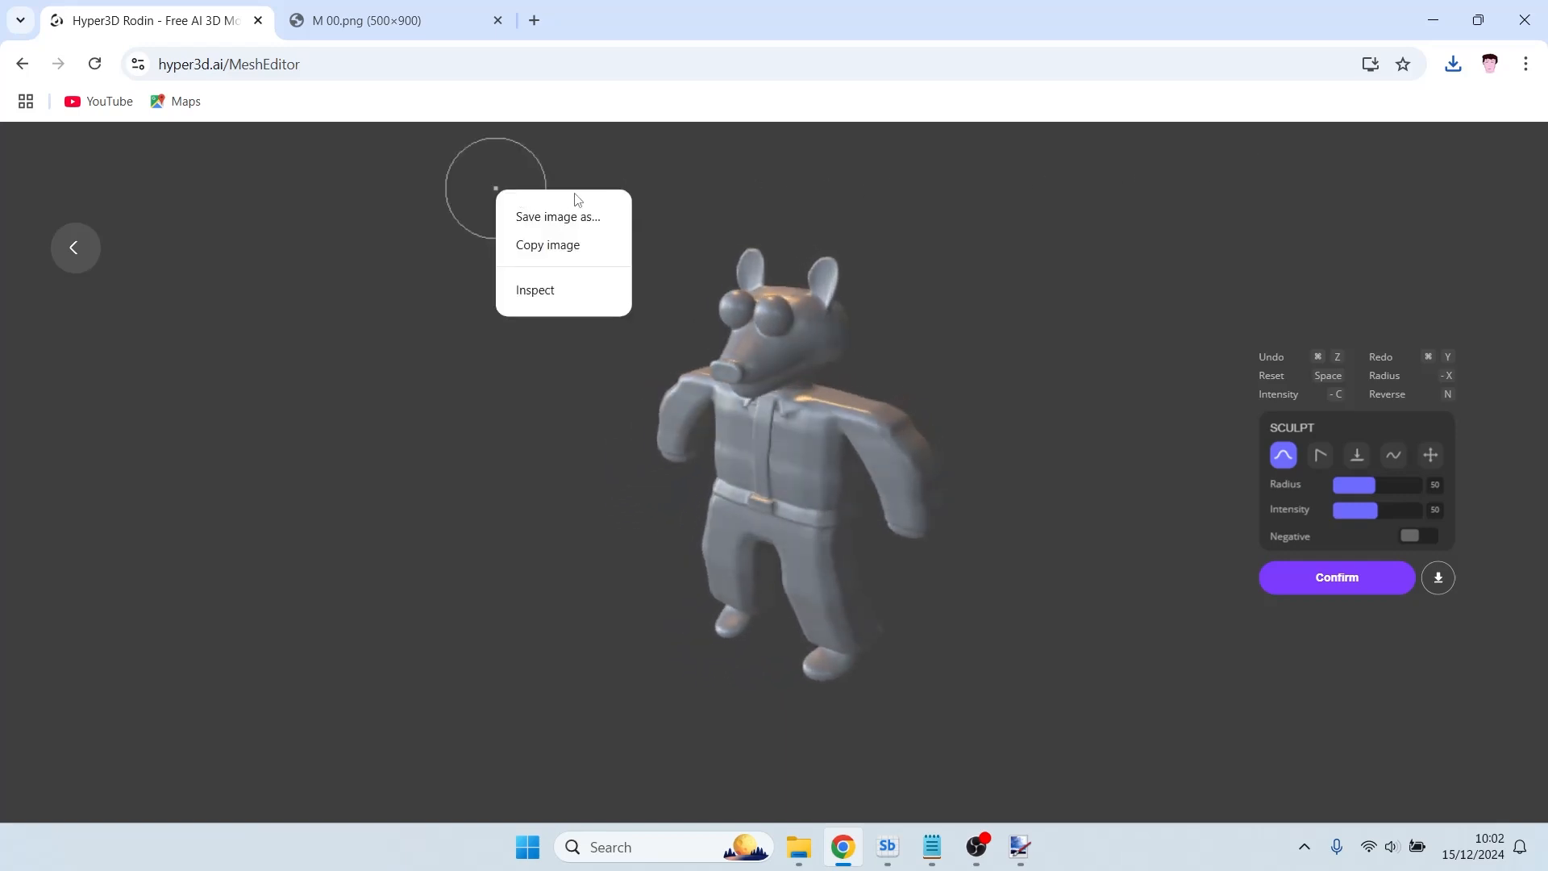
right_click_drag(700, 173, 700, 173)
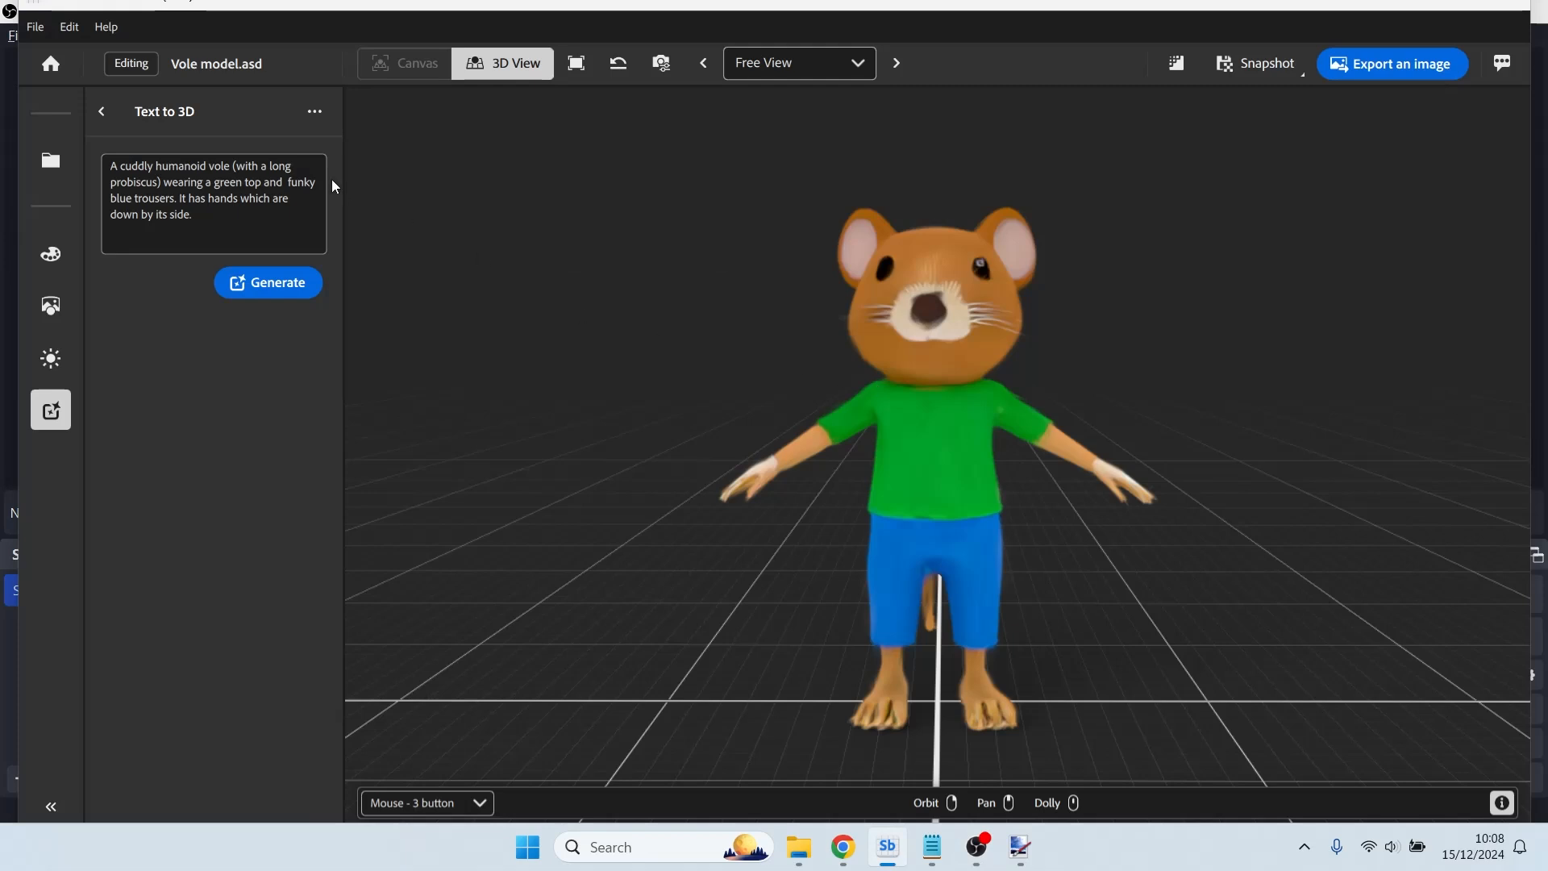
Return to the Substance 3D Viewer home screen and switch to the Downloads folder window in File Explorer.
left_click(56, 73)
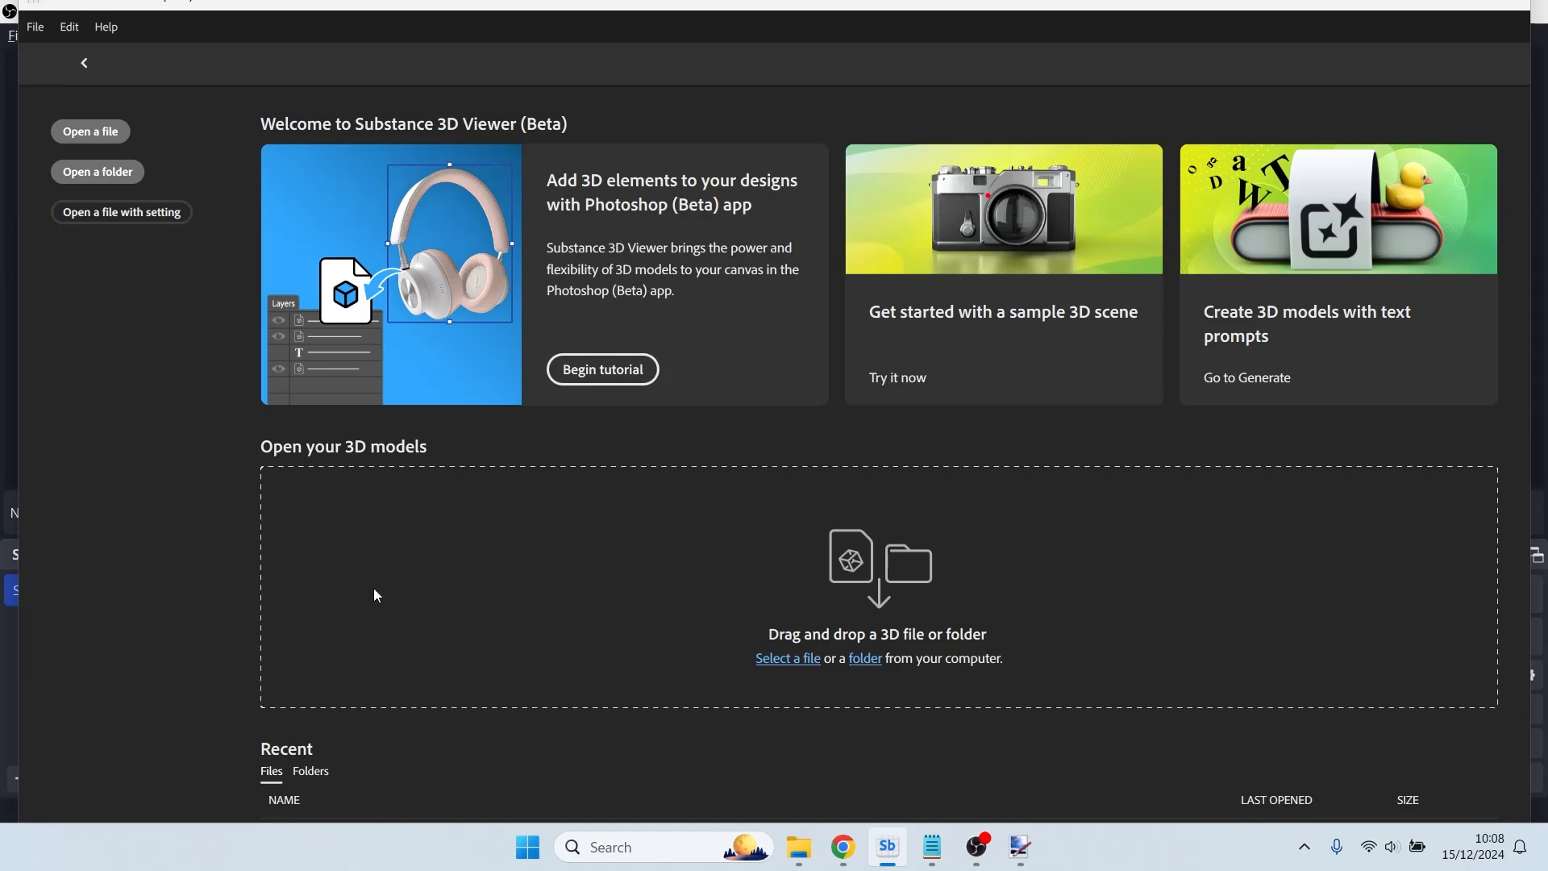
key("alt+Tab")
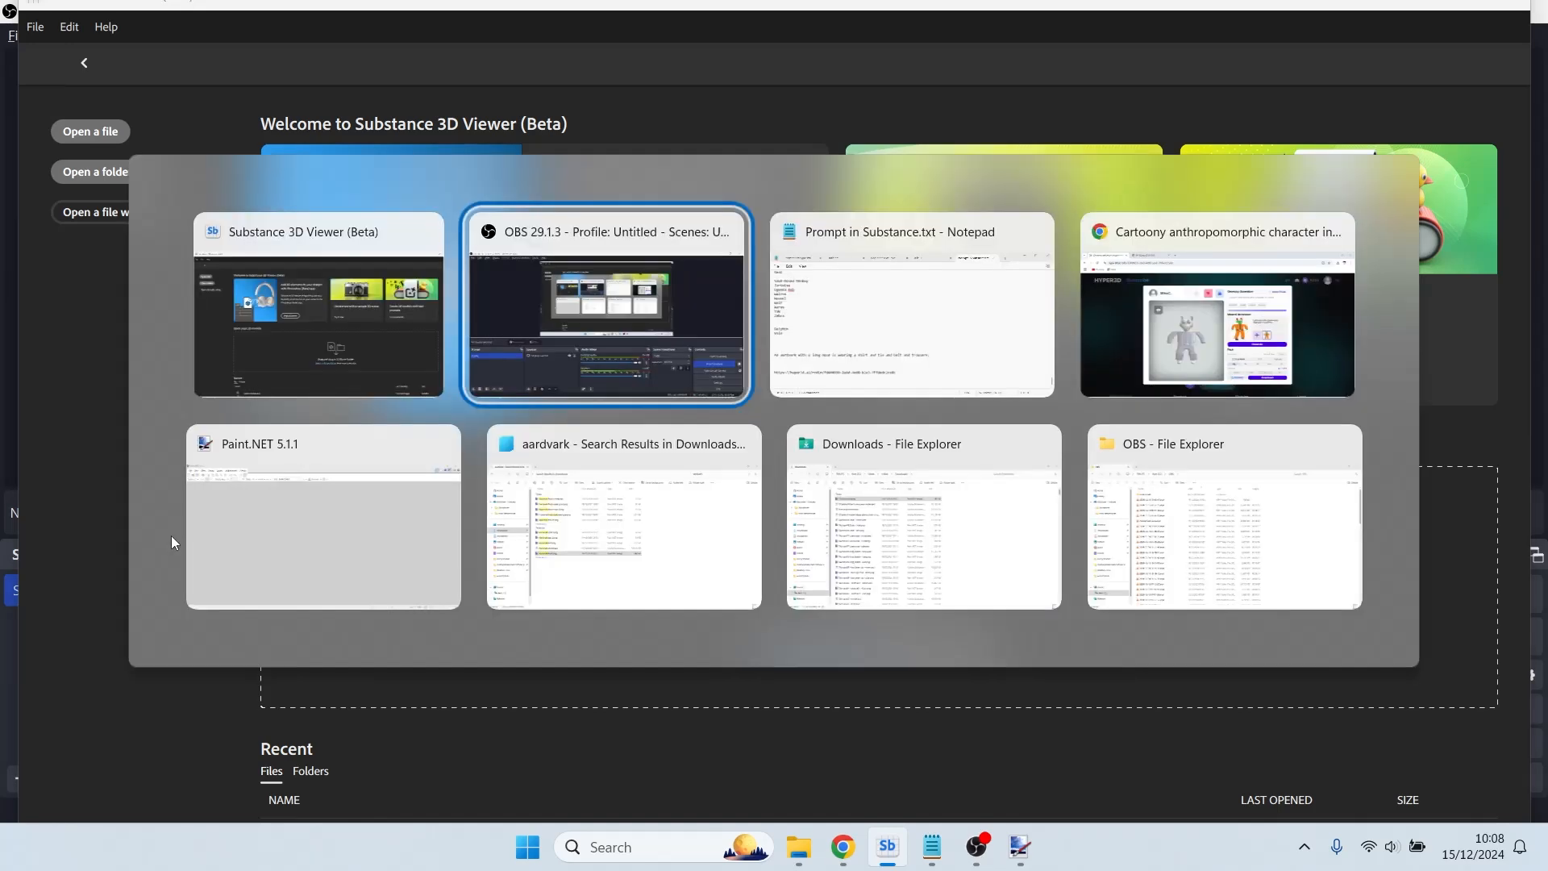
key("alt+Tab")
key("alt+Tab")
key("alt+Tab")
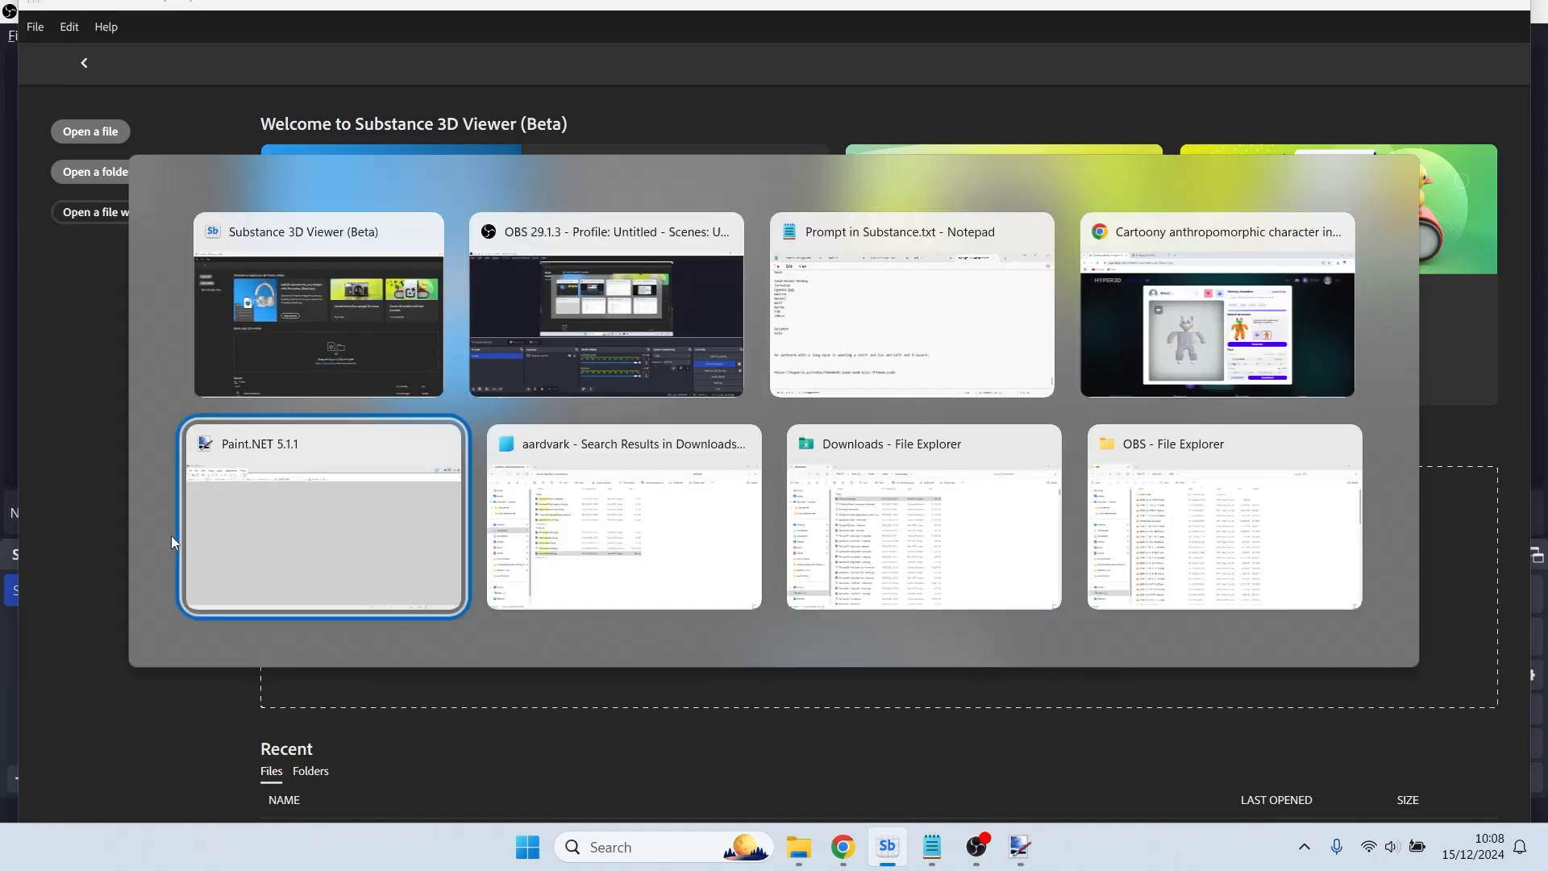
key("alt+Tab")
key("alt+Tab")
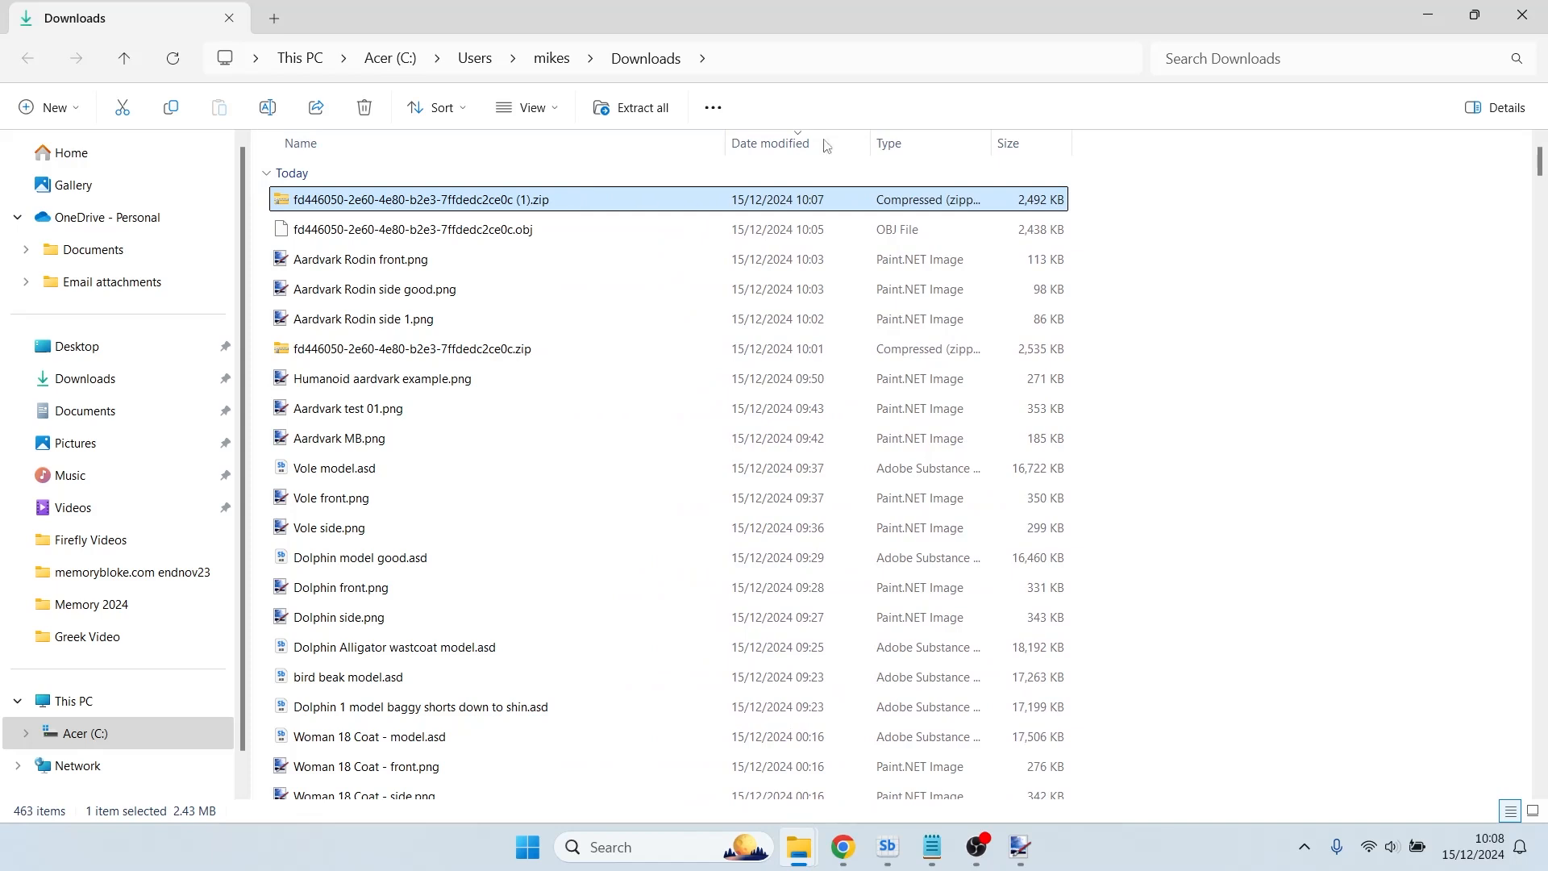
Restore and lower the Downloads window, and open the newest downloaded model archive, the one ending in "(1).zip".
left_click(1475, 14)
left_click(1474, 13)
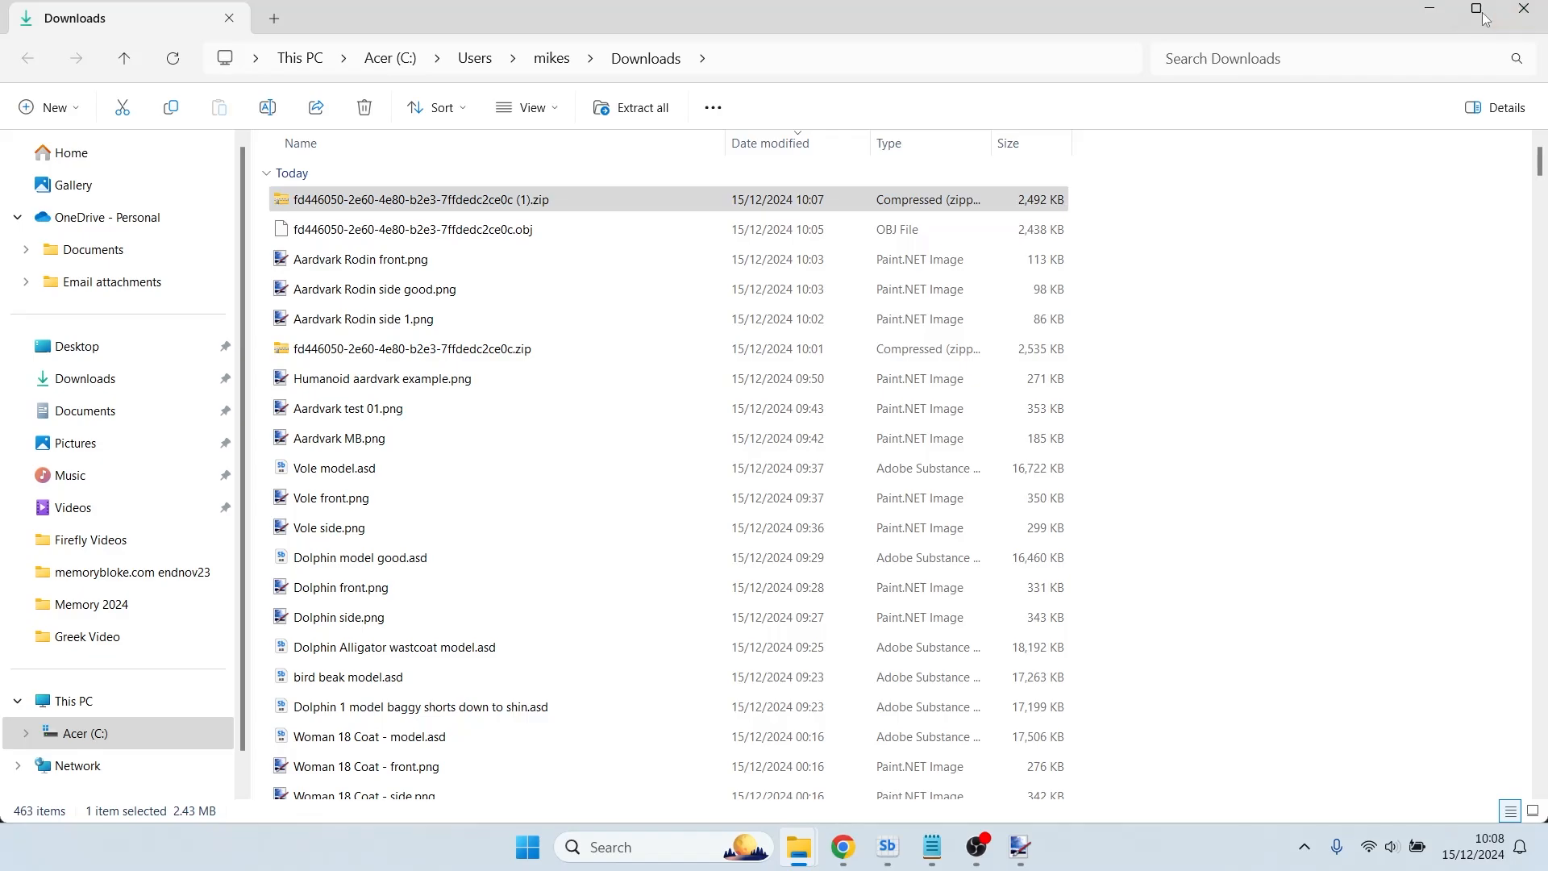
left_click_drag(1280, 14, 1299, 142)
left_click(426, 337)
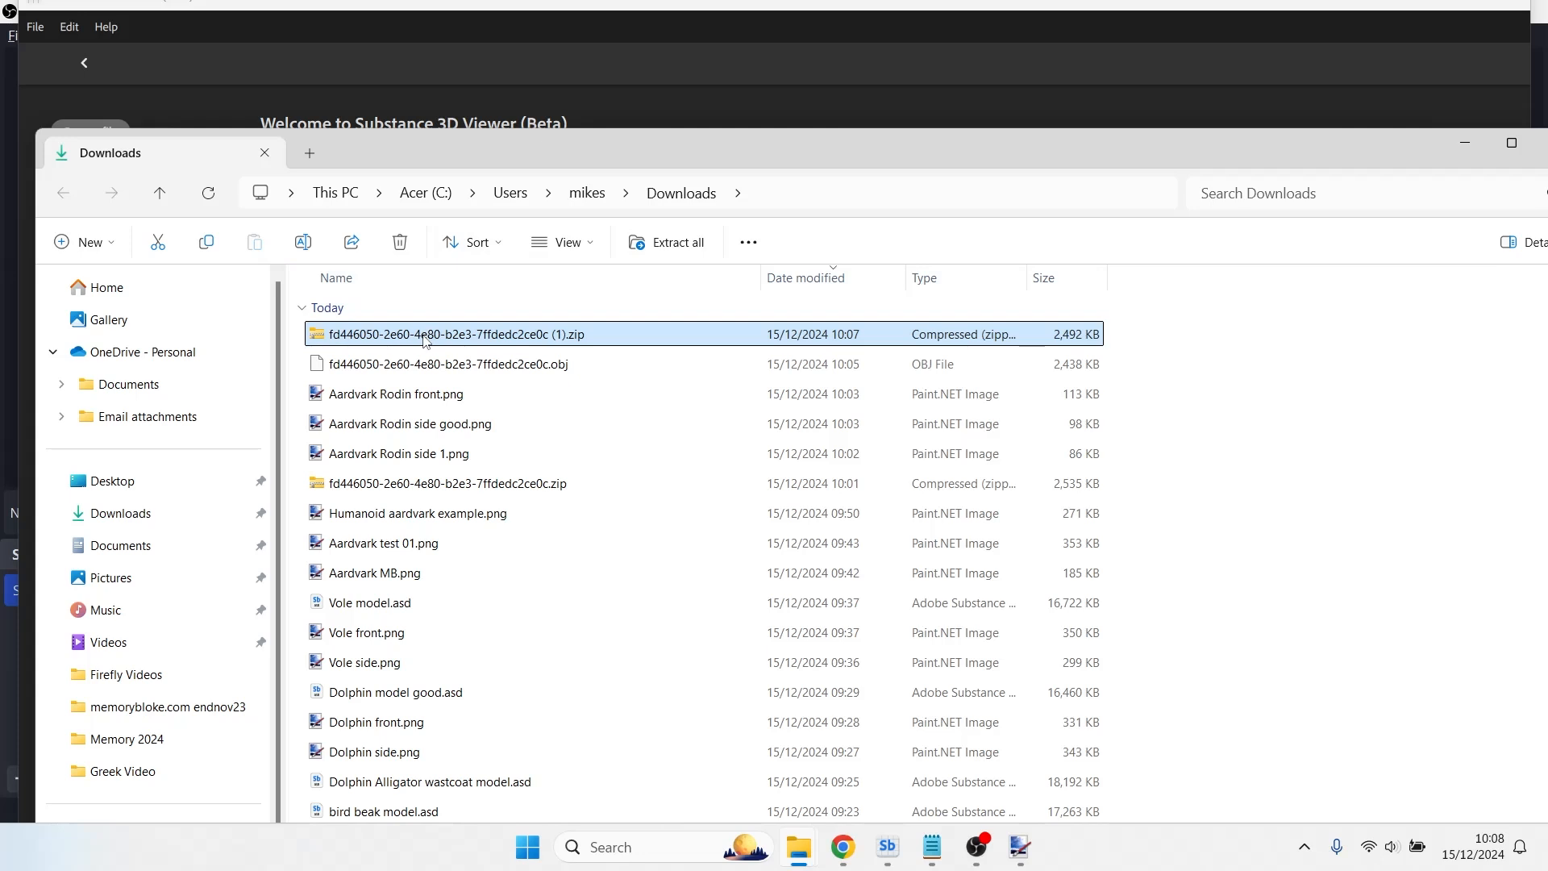
double_click(426, 337)
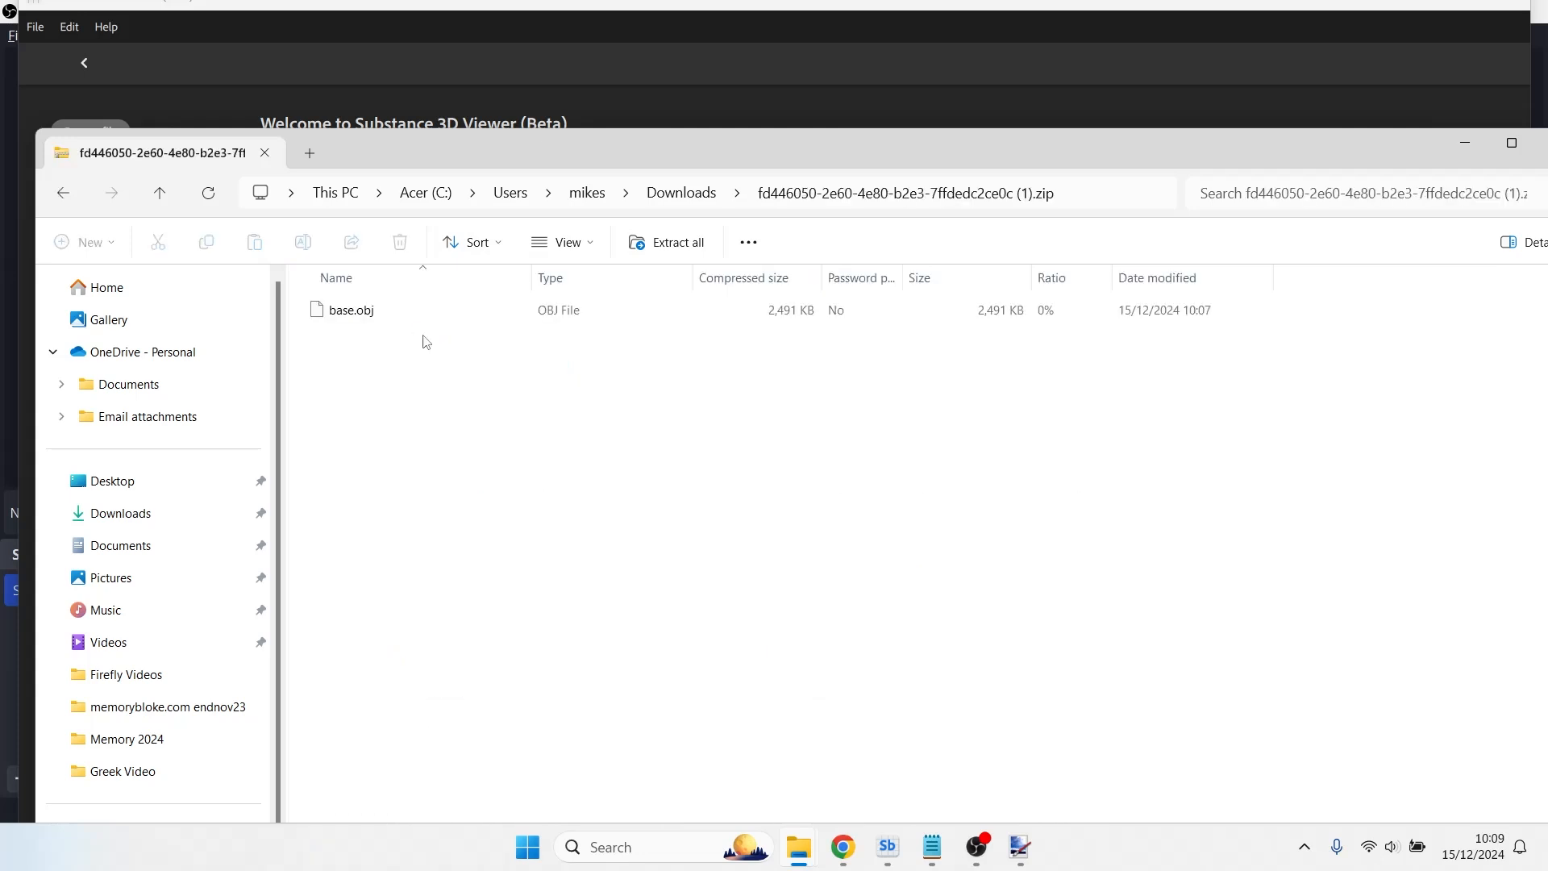
Start extracting the archive containing base.obj and create and open a destination folder named "Aardvark OBJ test" inside Downloads.
left_click(360, 314)
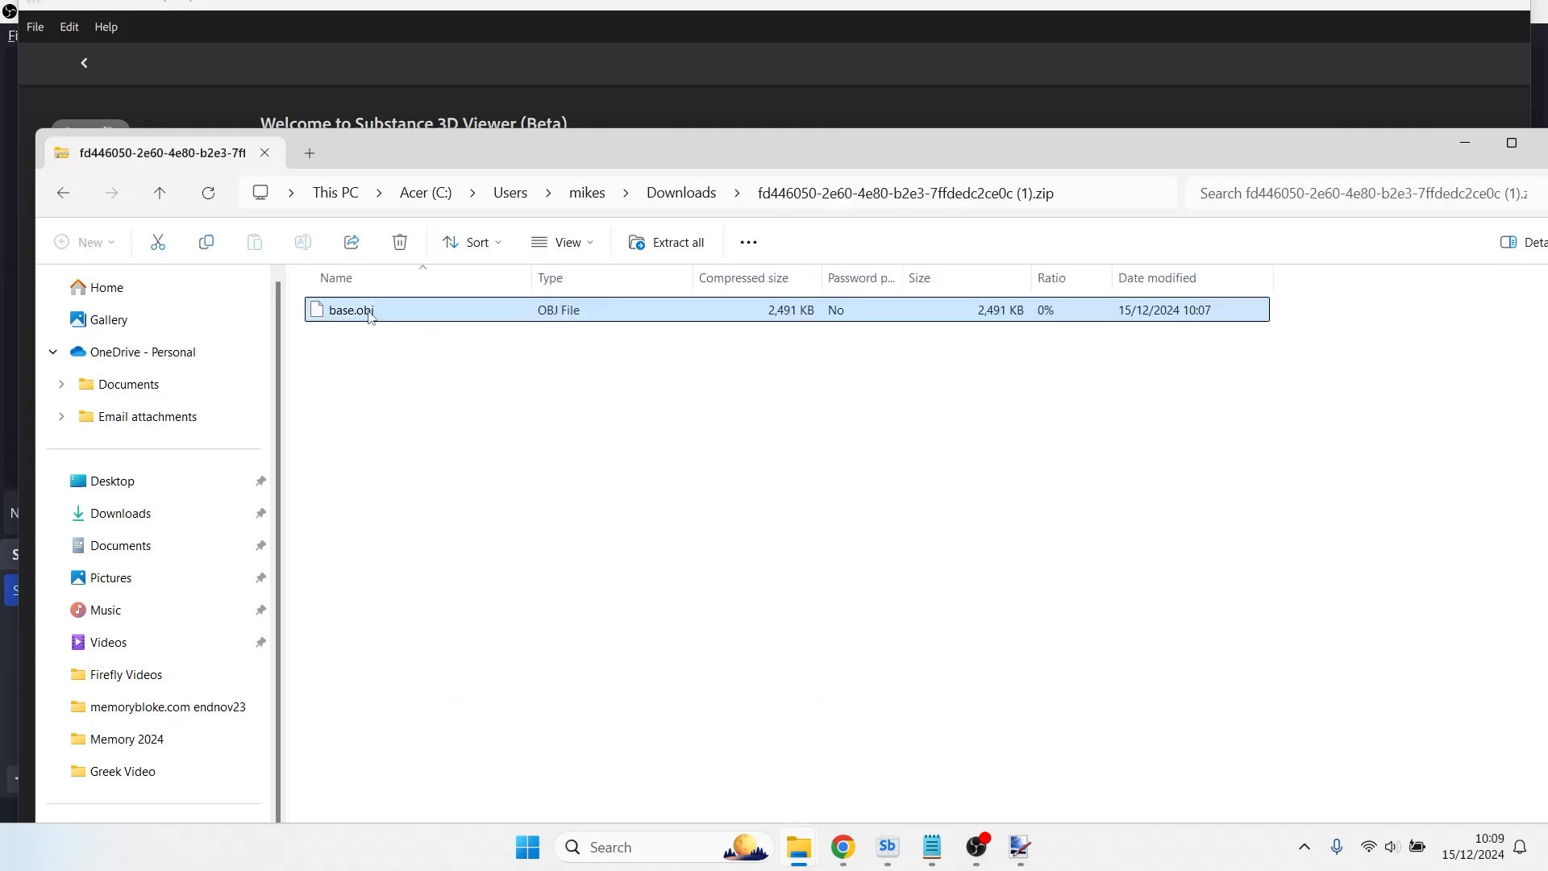
left_click(669, 244)
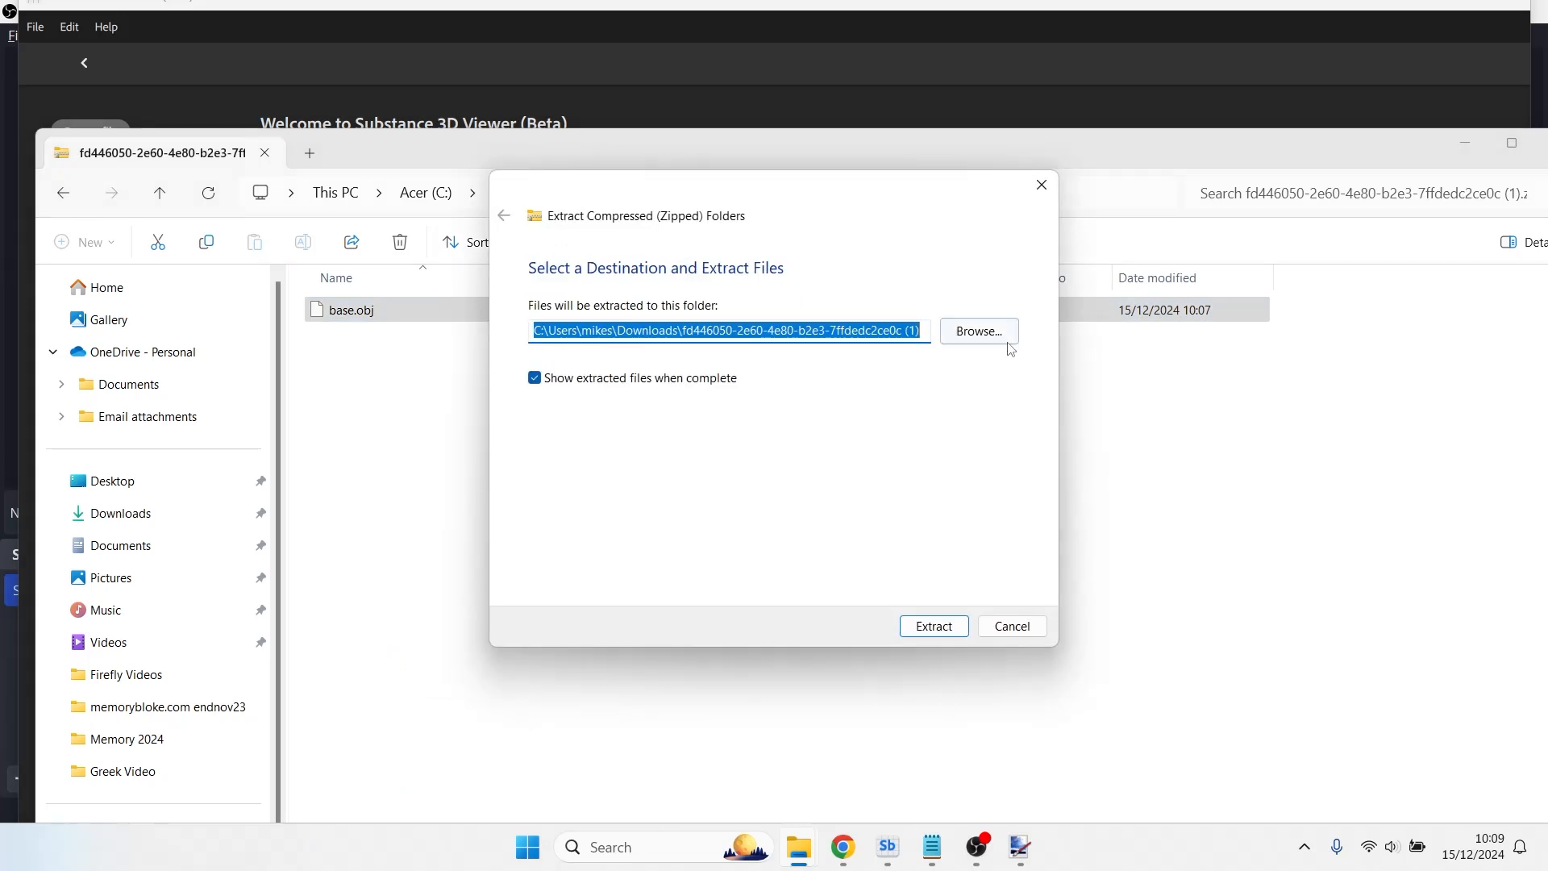
left_click(985, 333)
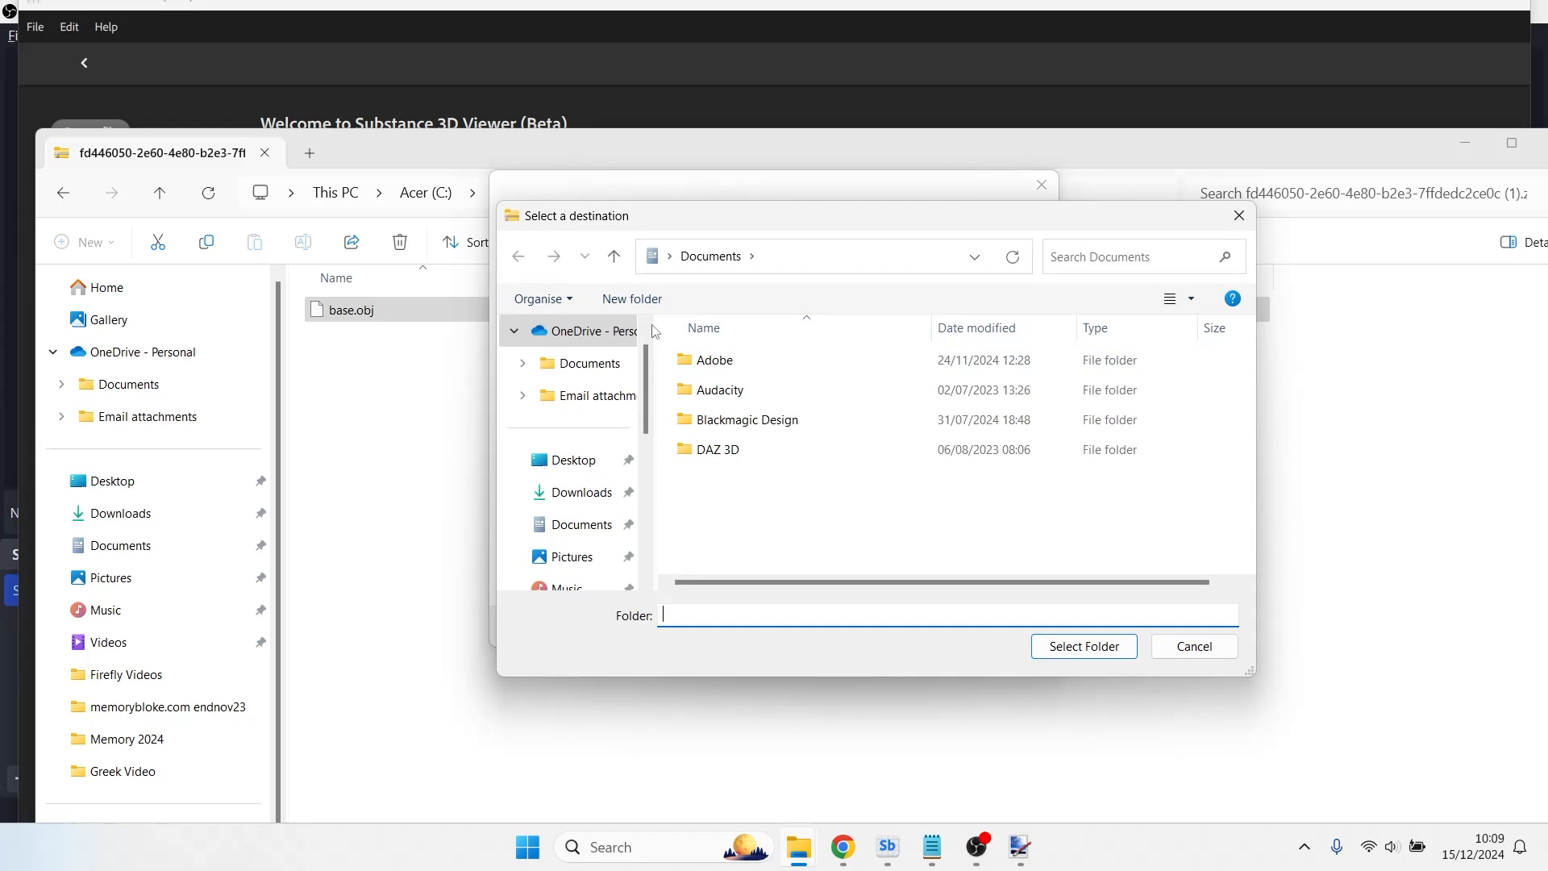
left_click(600, 490)
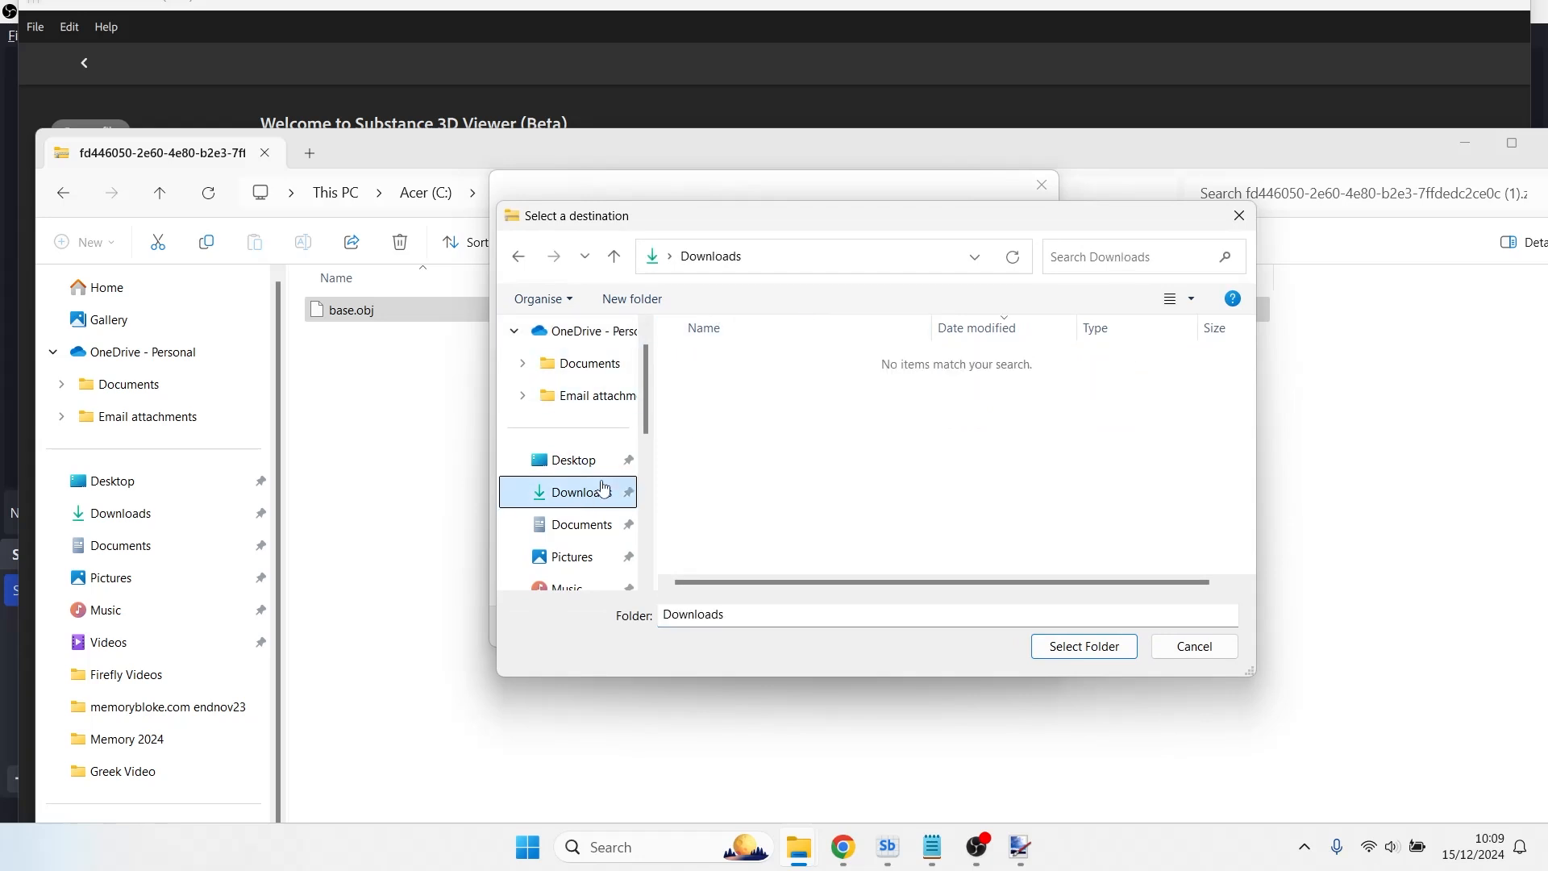
right_click(725, 436)
mouse_move(857, 633)
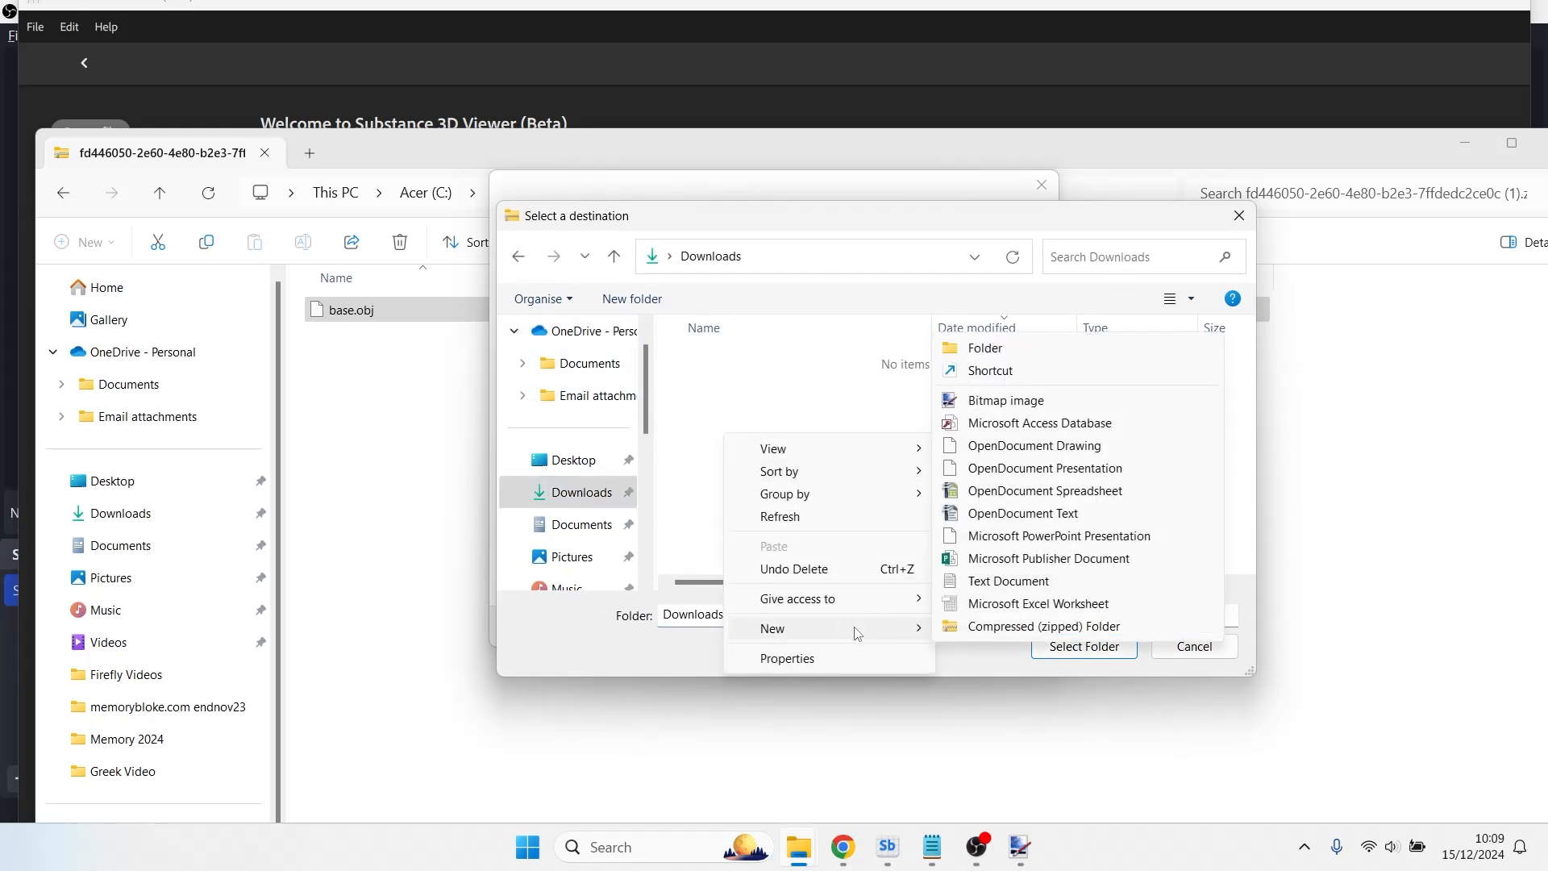
left_click(992, 351)
type("Aardvark O")
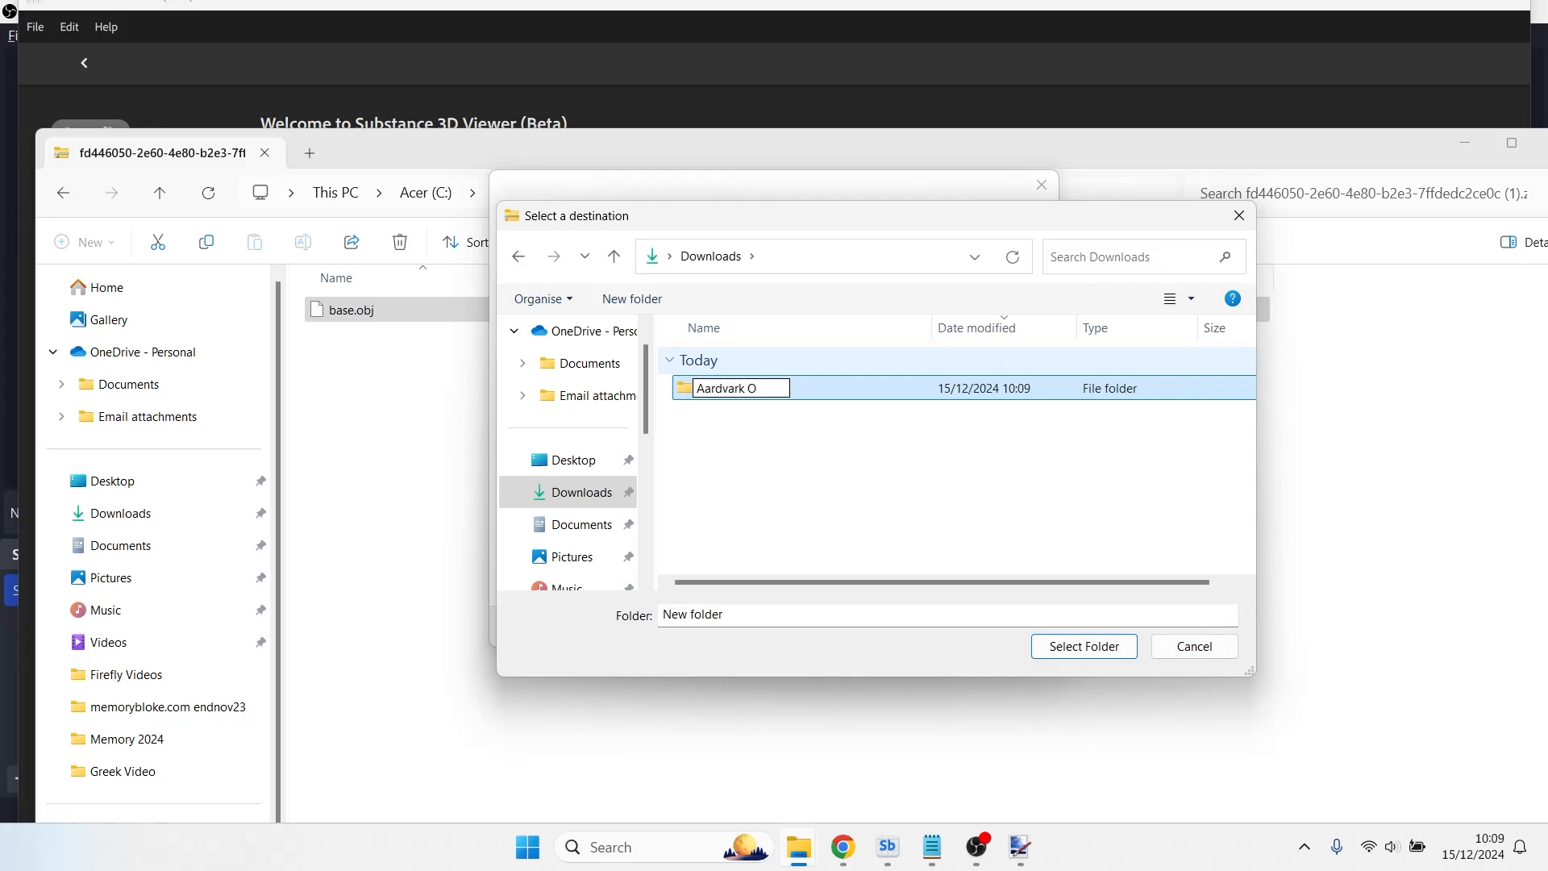
type("BJ test")
key("Return")
key("Return")
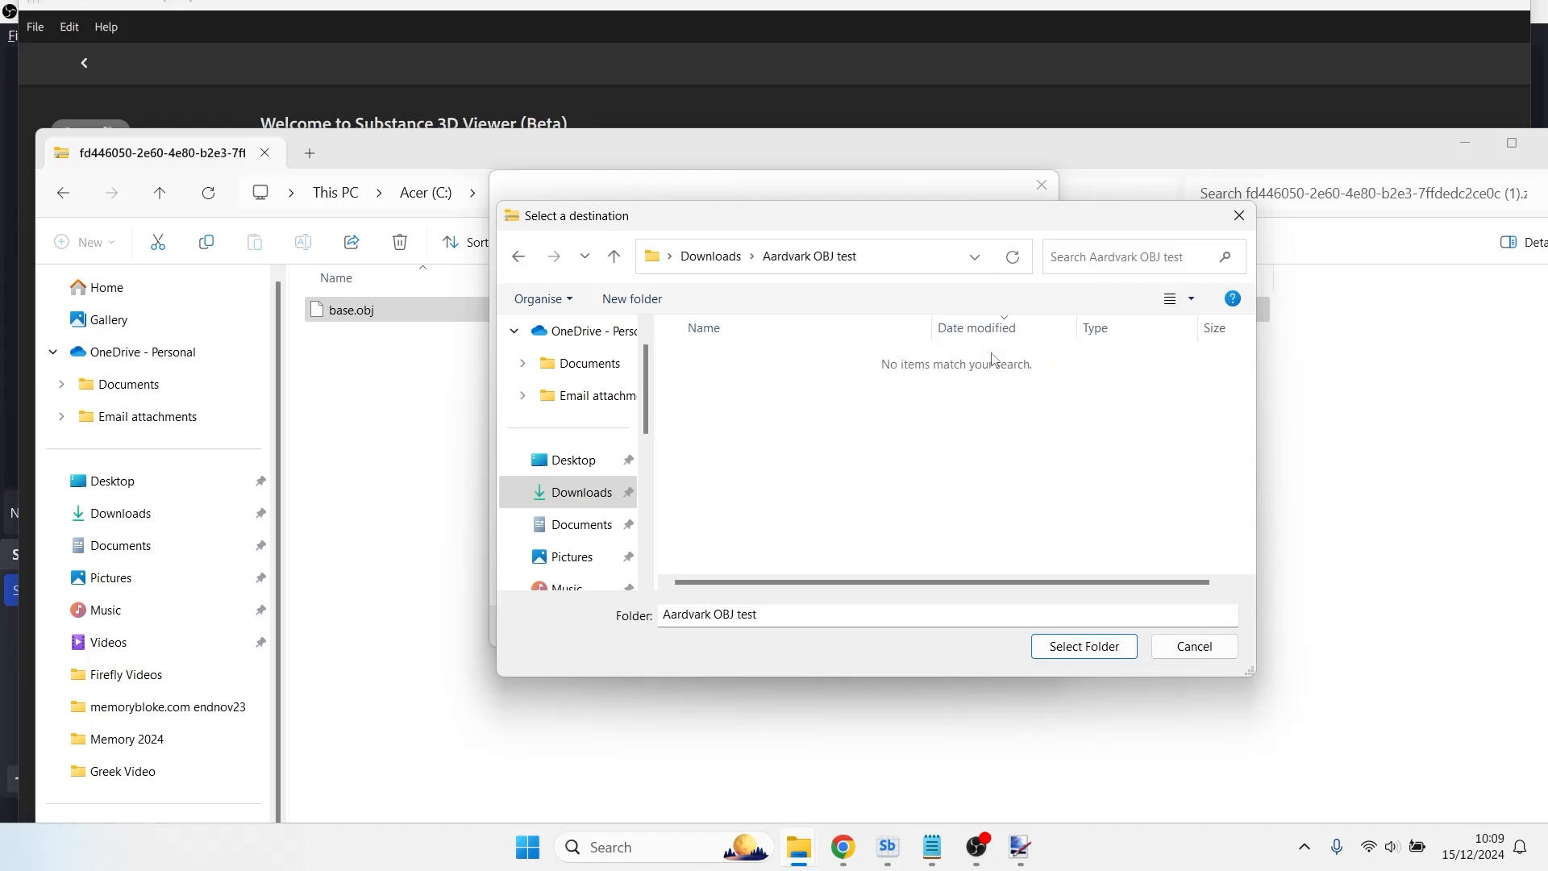
Extract the archive into the Aardvark OBJ test folder, select base.obj there, and move the folder window.
left_click(1084, 646)
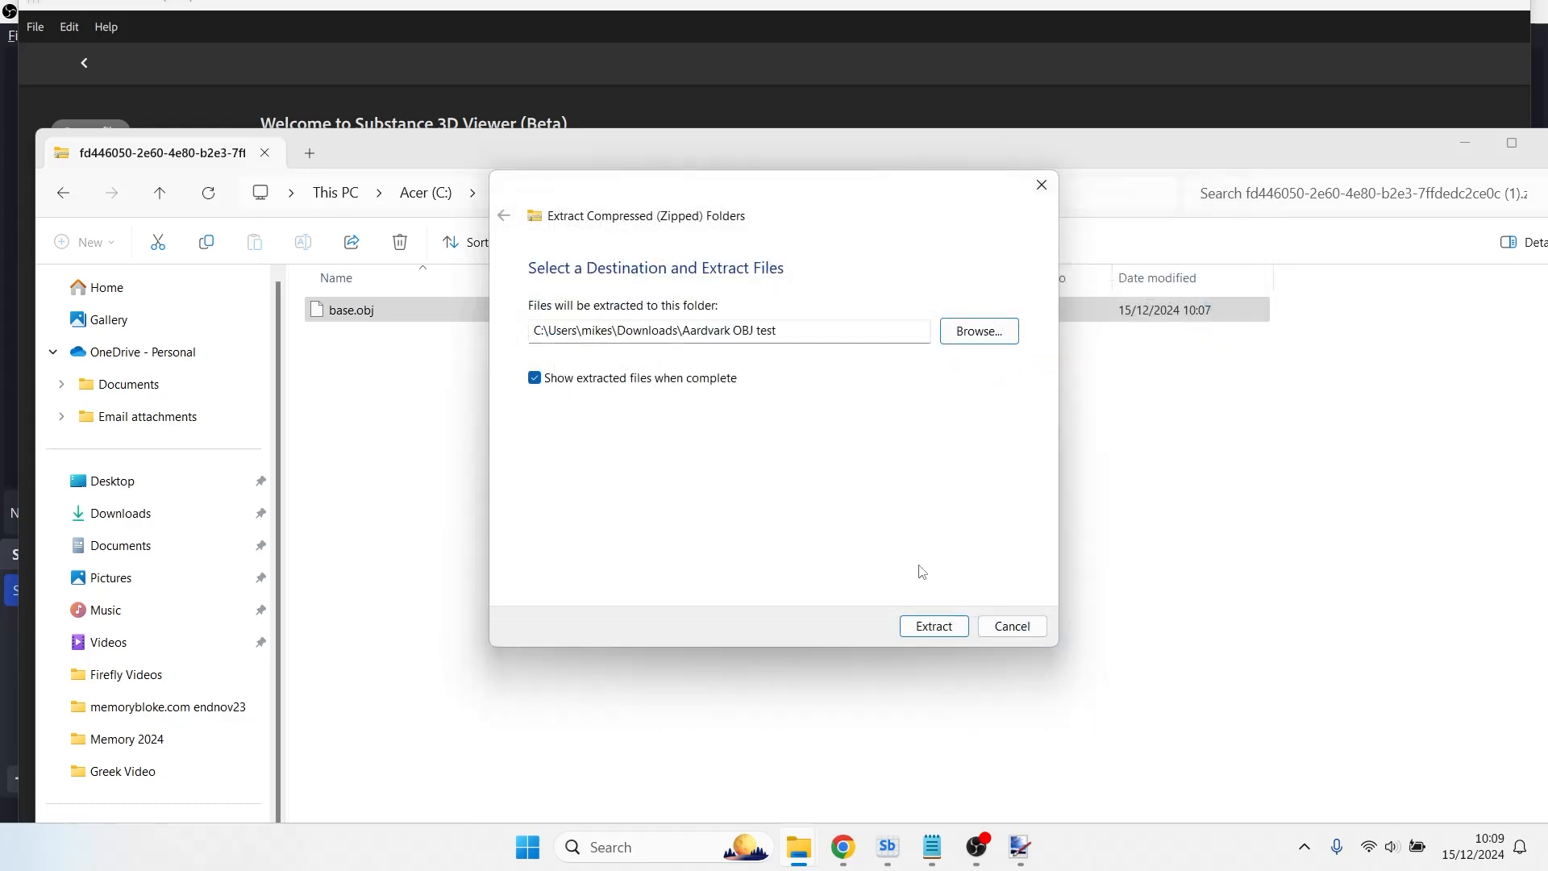
left_click(933, 625)
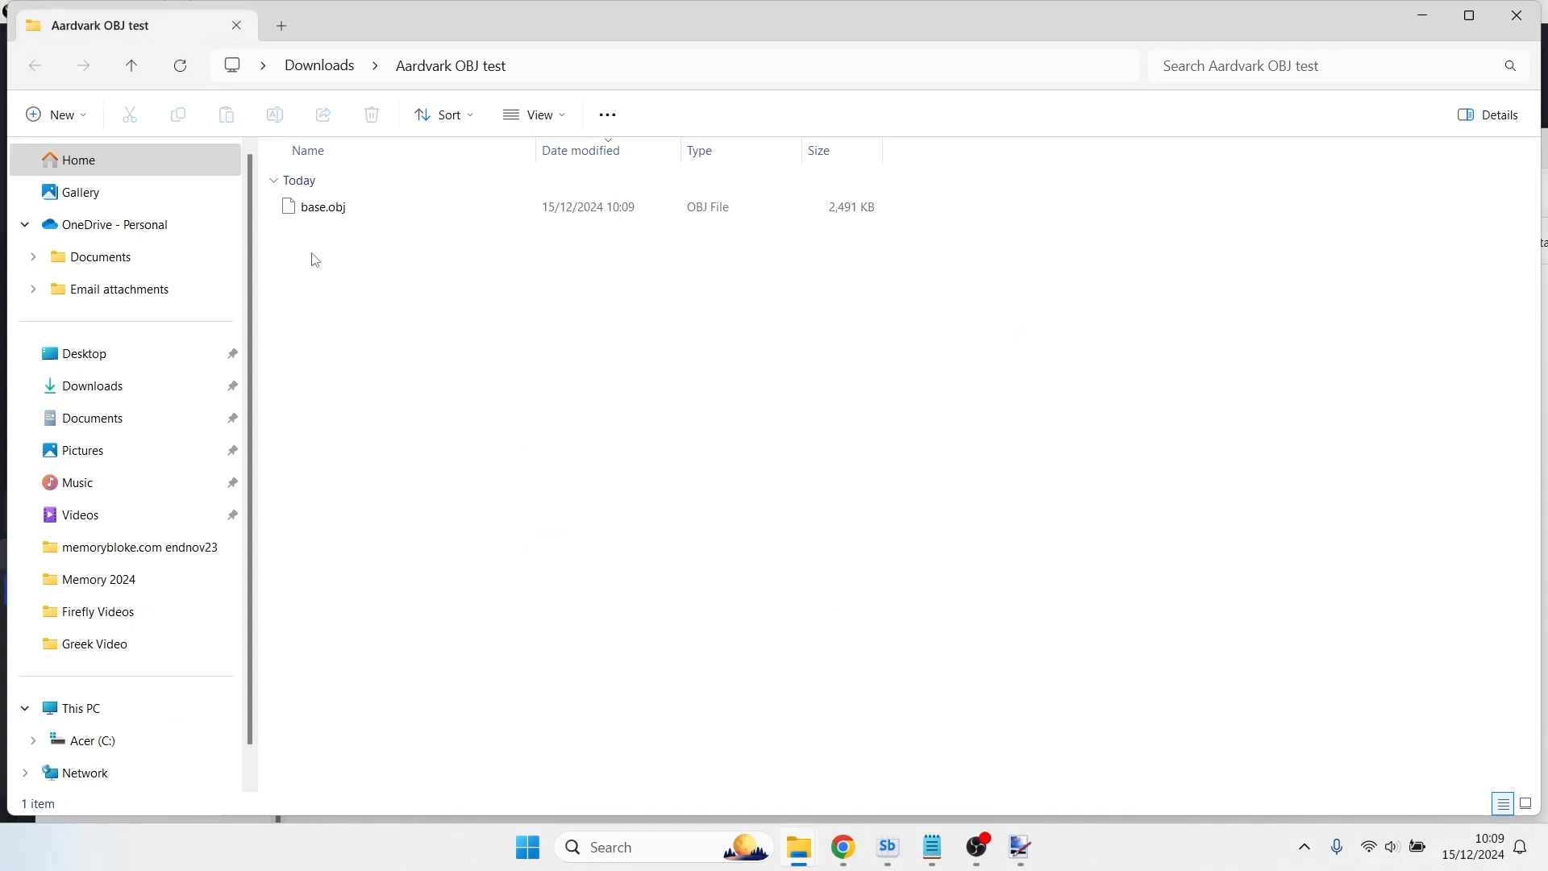
left_click(314, 216)
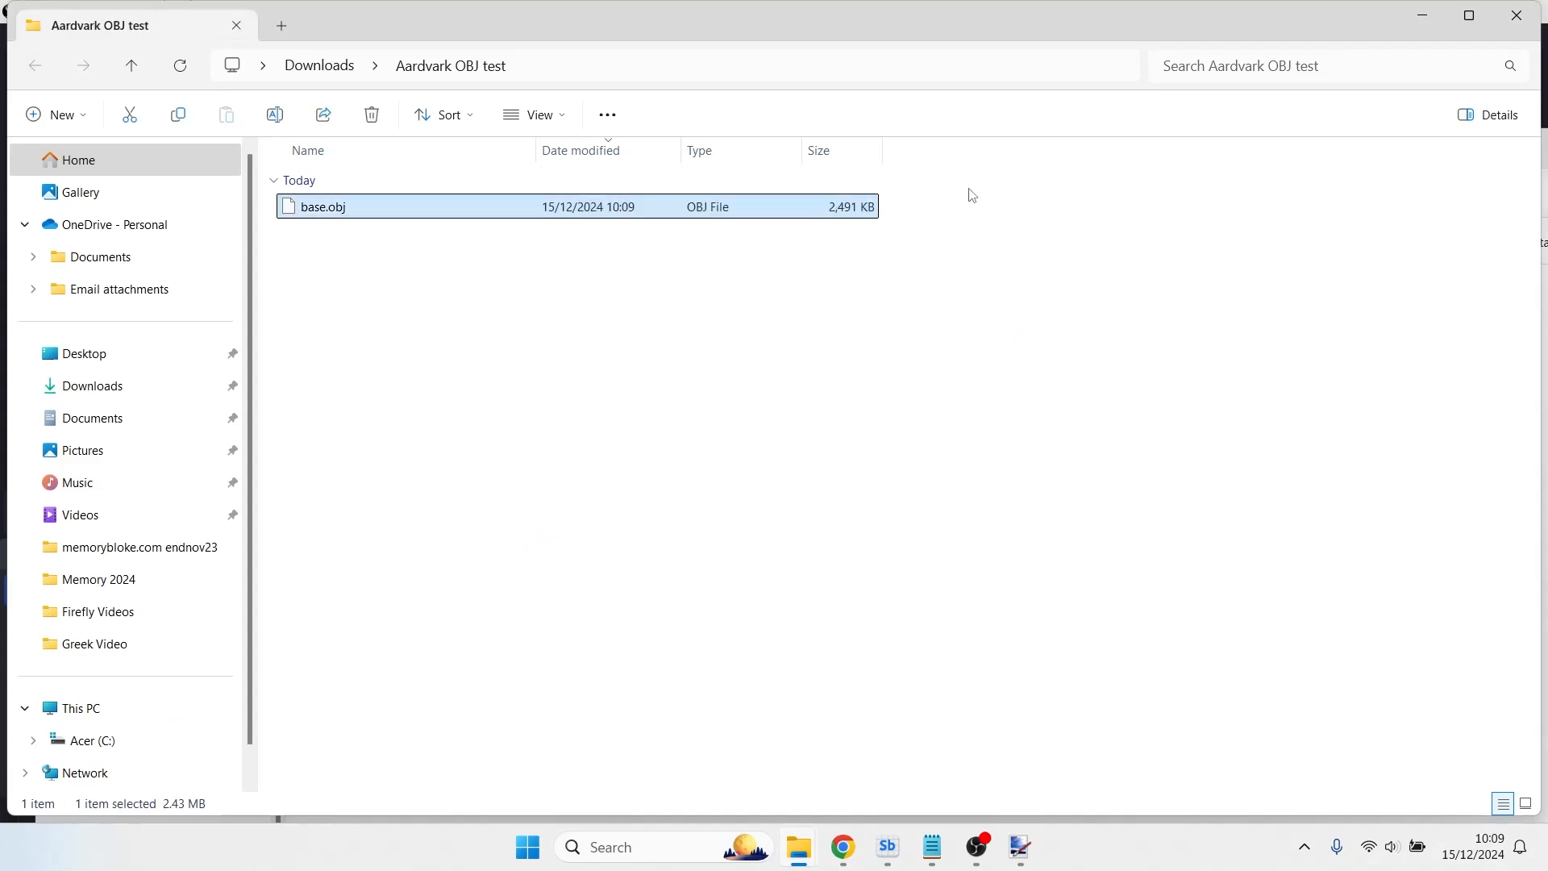
left_click_drag(1316, 17, 992, 2)
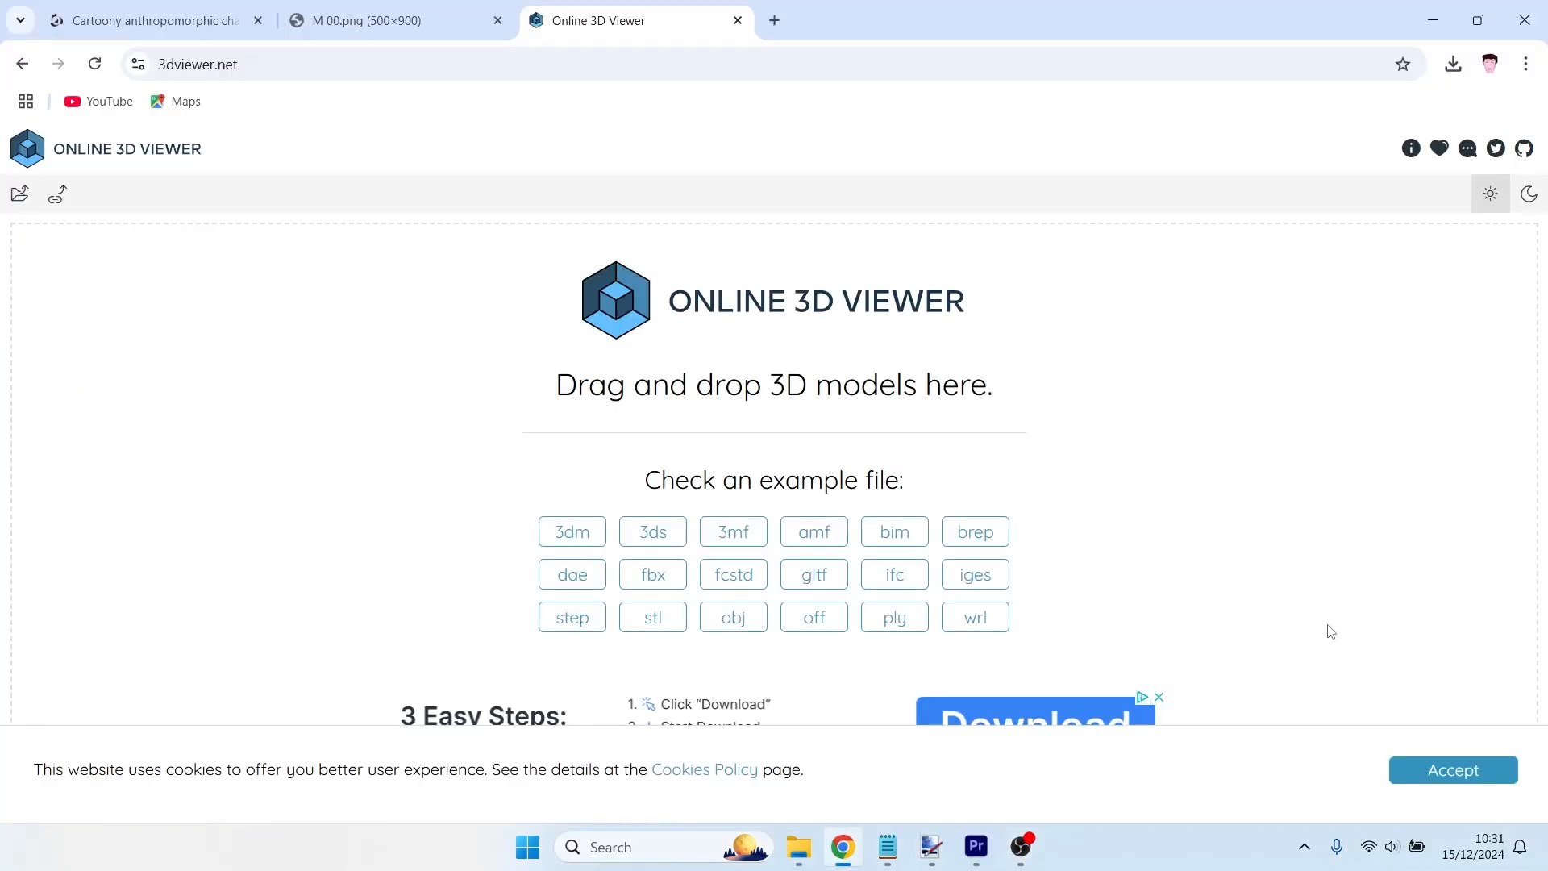
In Online 3D Viewer in Chrome, load the obj example and replace it with base.obj from the Aardvark OBJ test folder.
left_click(728, 631)
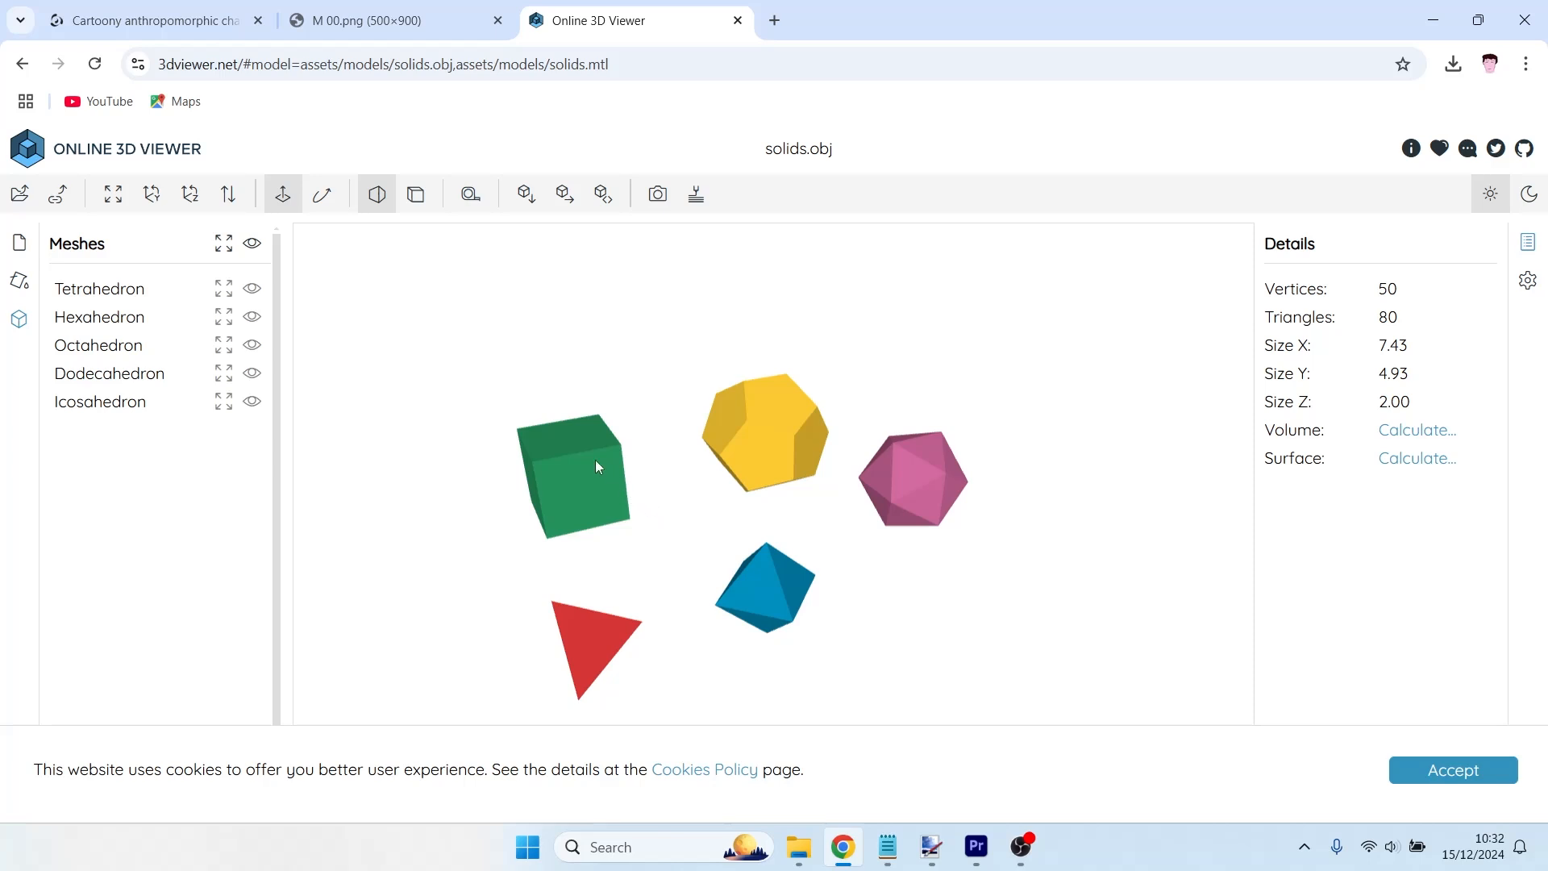
left_click(19, 197)
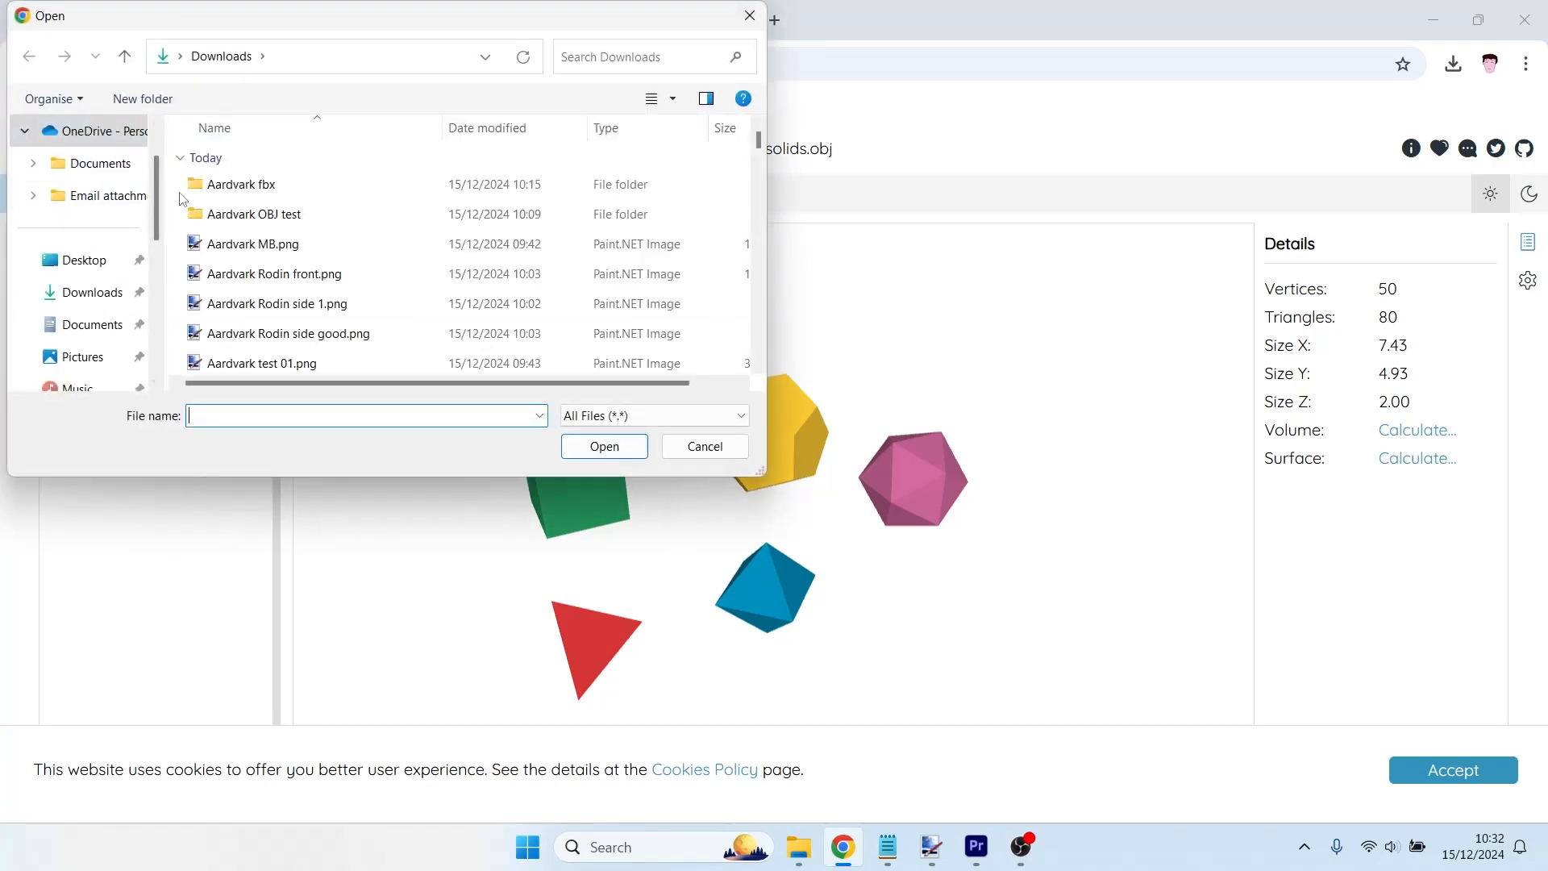
double_click(234, 211)
left_click(238, 187)
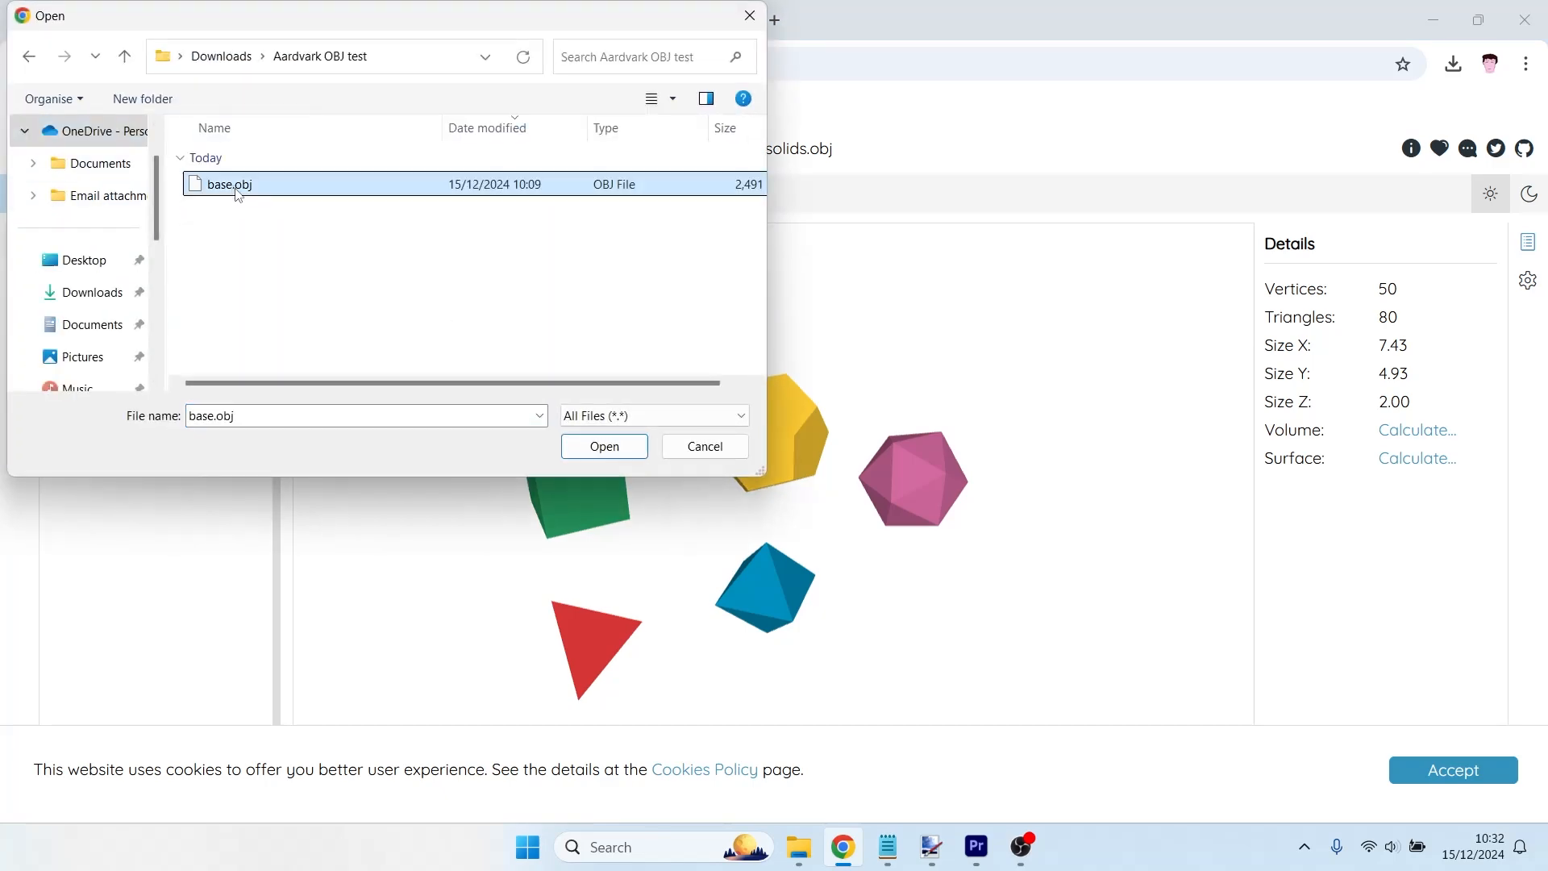
left_click(605, 445)
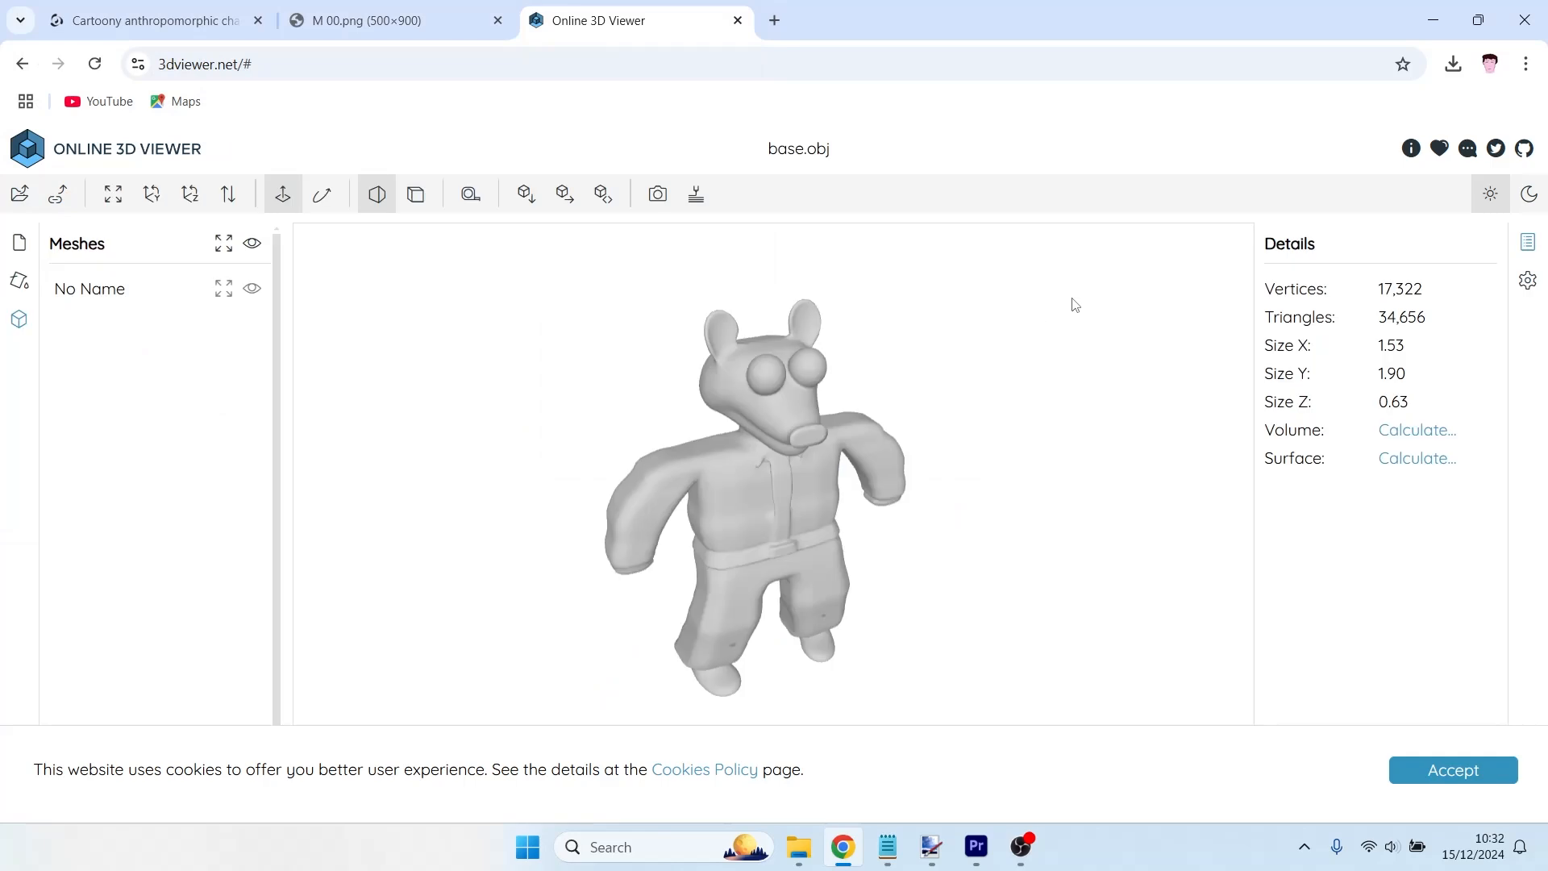
Switch the view of the base.obj character to the orthographic camera and reposition the model in the viewport.
middle_click_drag(1013, 494, 884, 466)
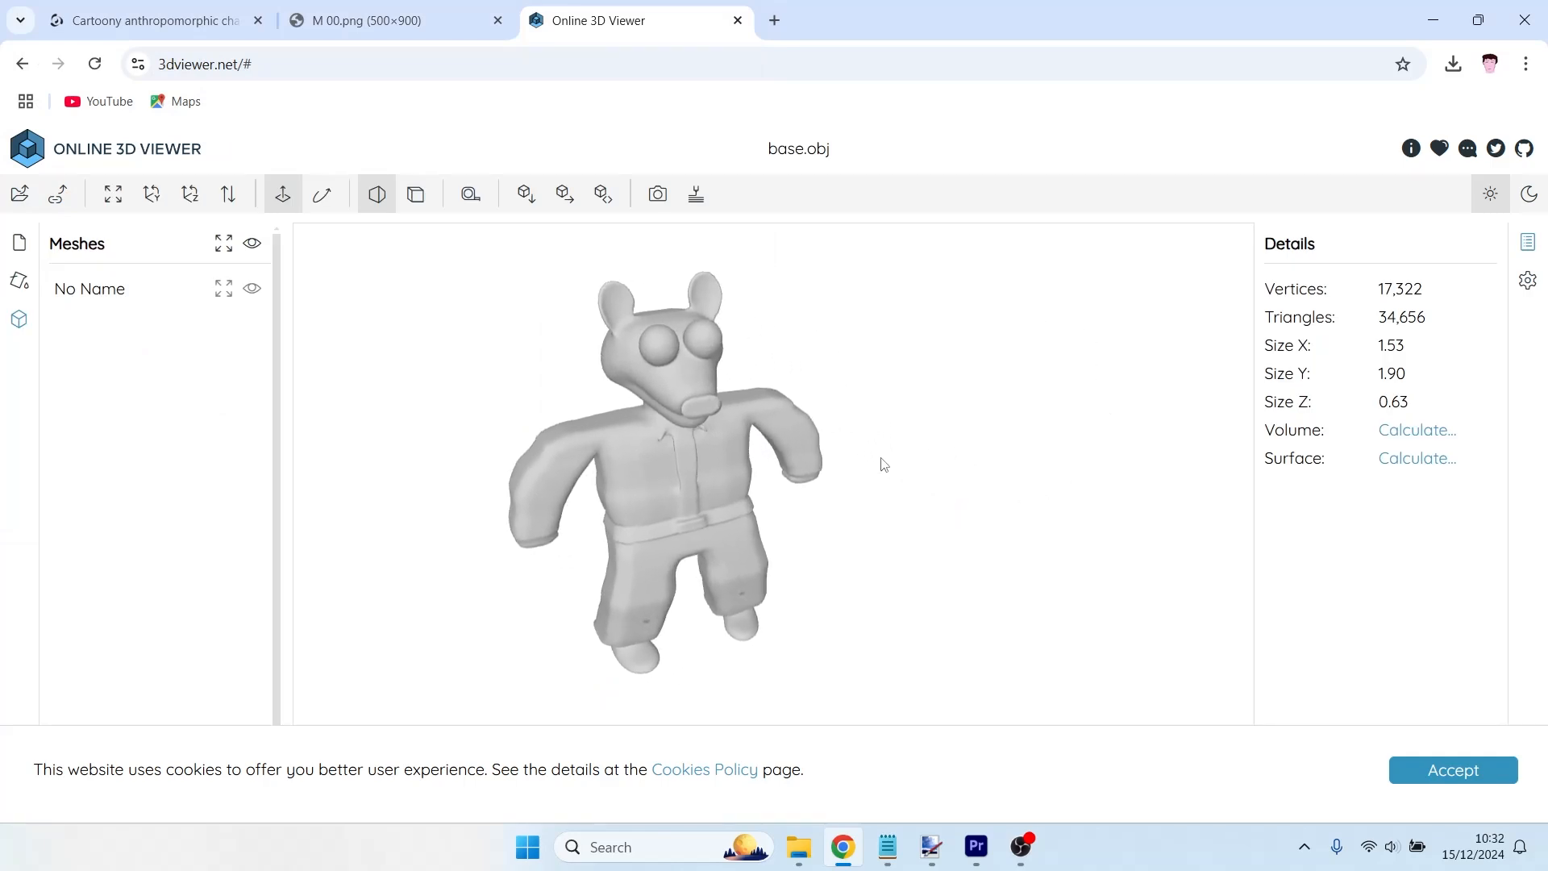
left_click(416, 194)
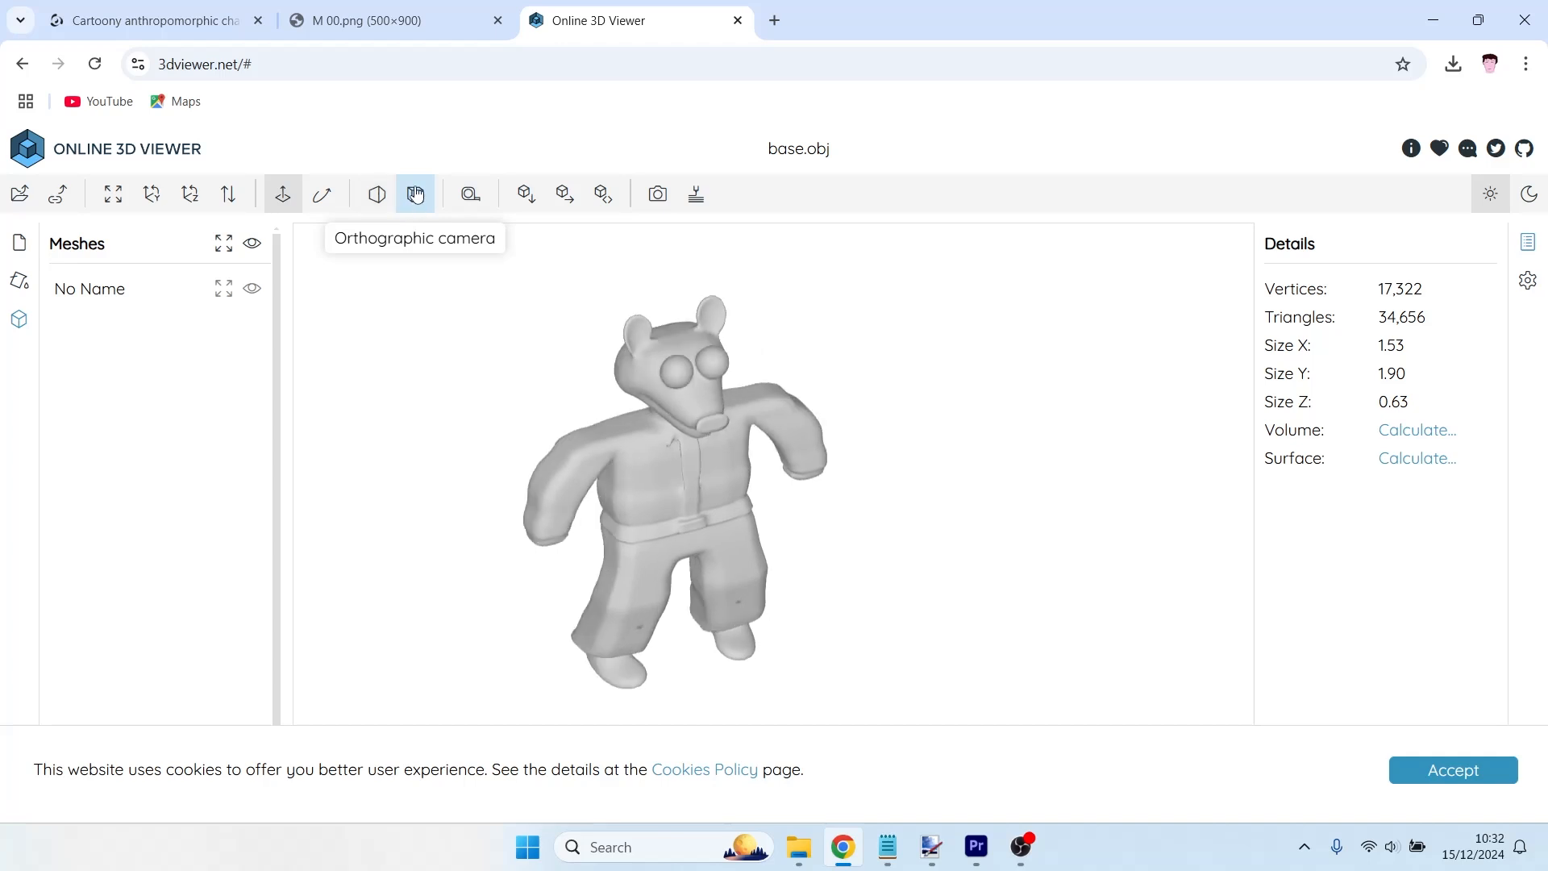
mouse_move(600, 434)
middle_mouse_down()
mouse_move(676, 457)
mouse_move(626, 439)
middle_mouse_up()
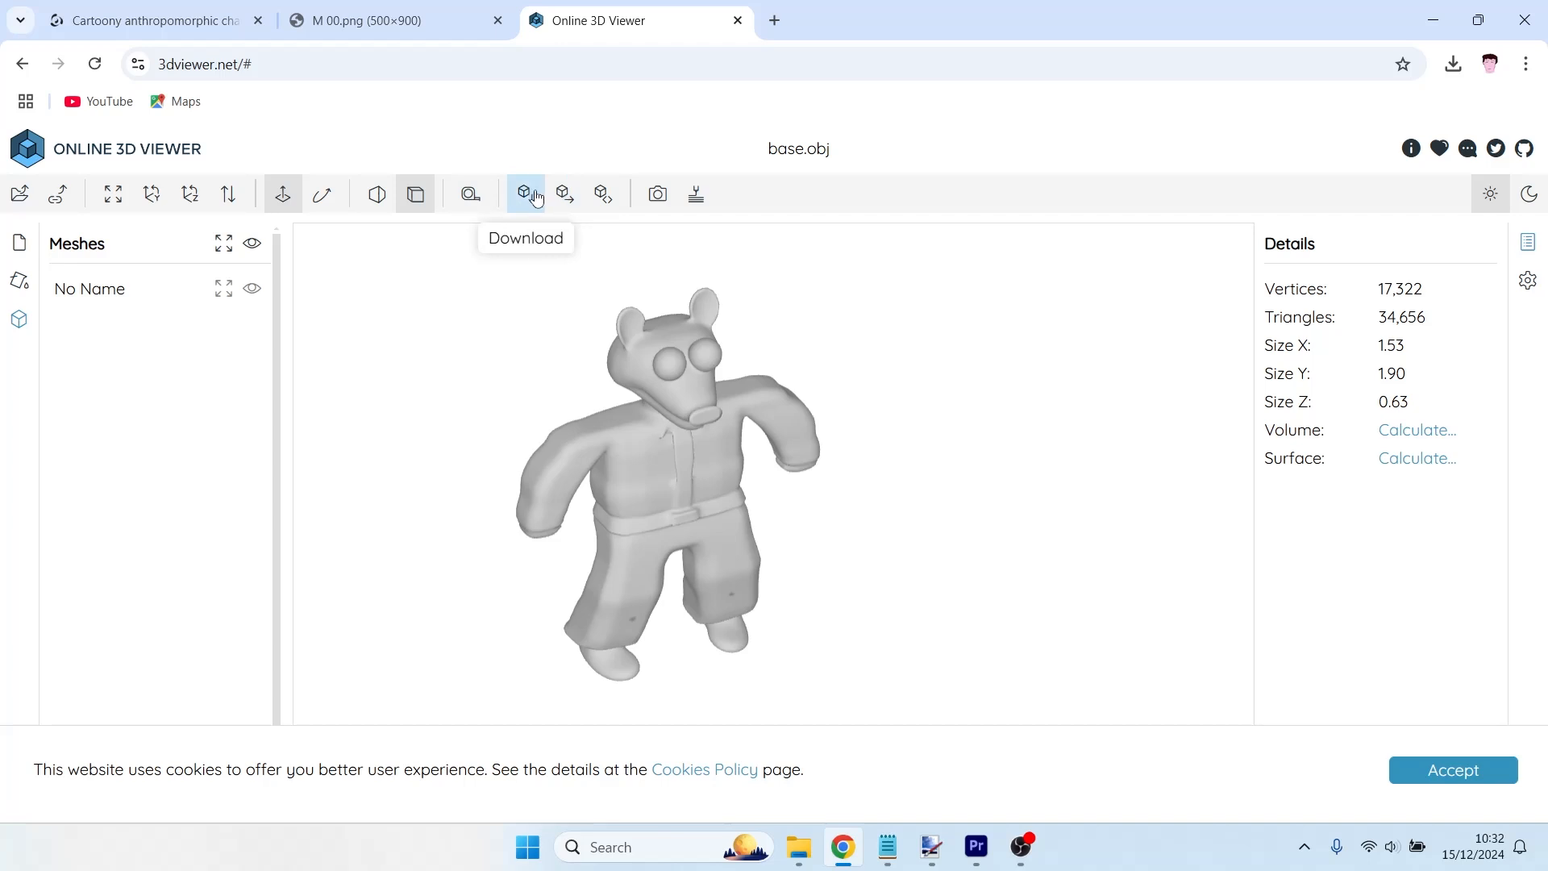
Enable free orbit and examine the base.obj character from the front, both sides and the back.
left_click(320, 201)
left_click_drag(571, 408, 650, 316)
left_click_drag(664, 484, 445, 427)
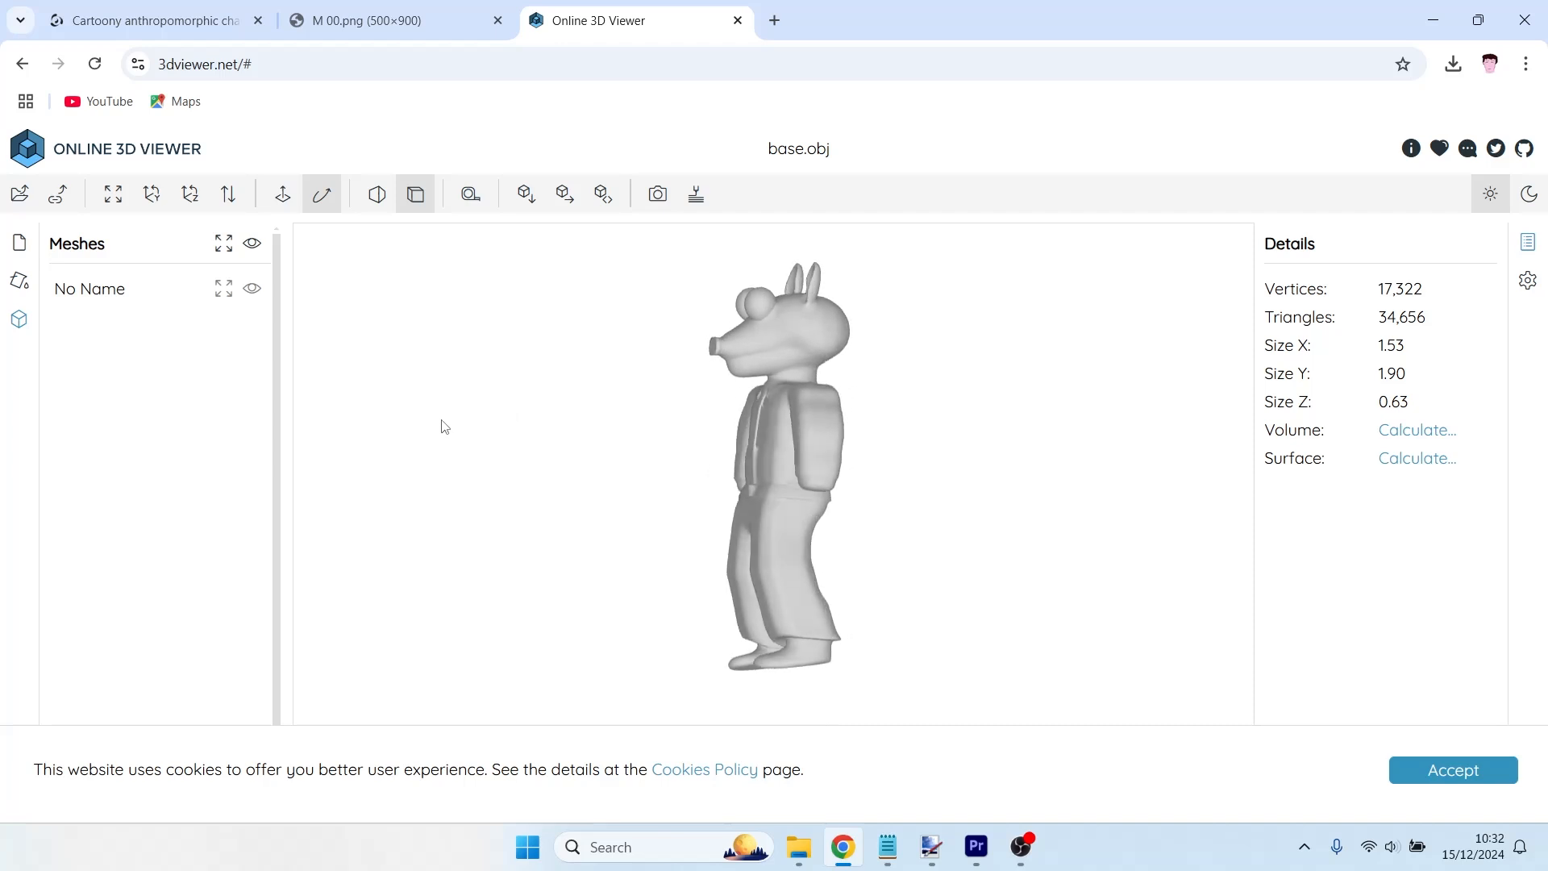
left_click_drag(1040, 503, 646, 493)
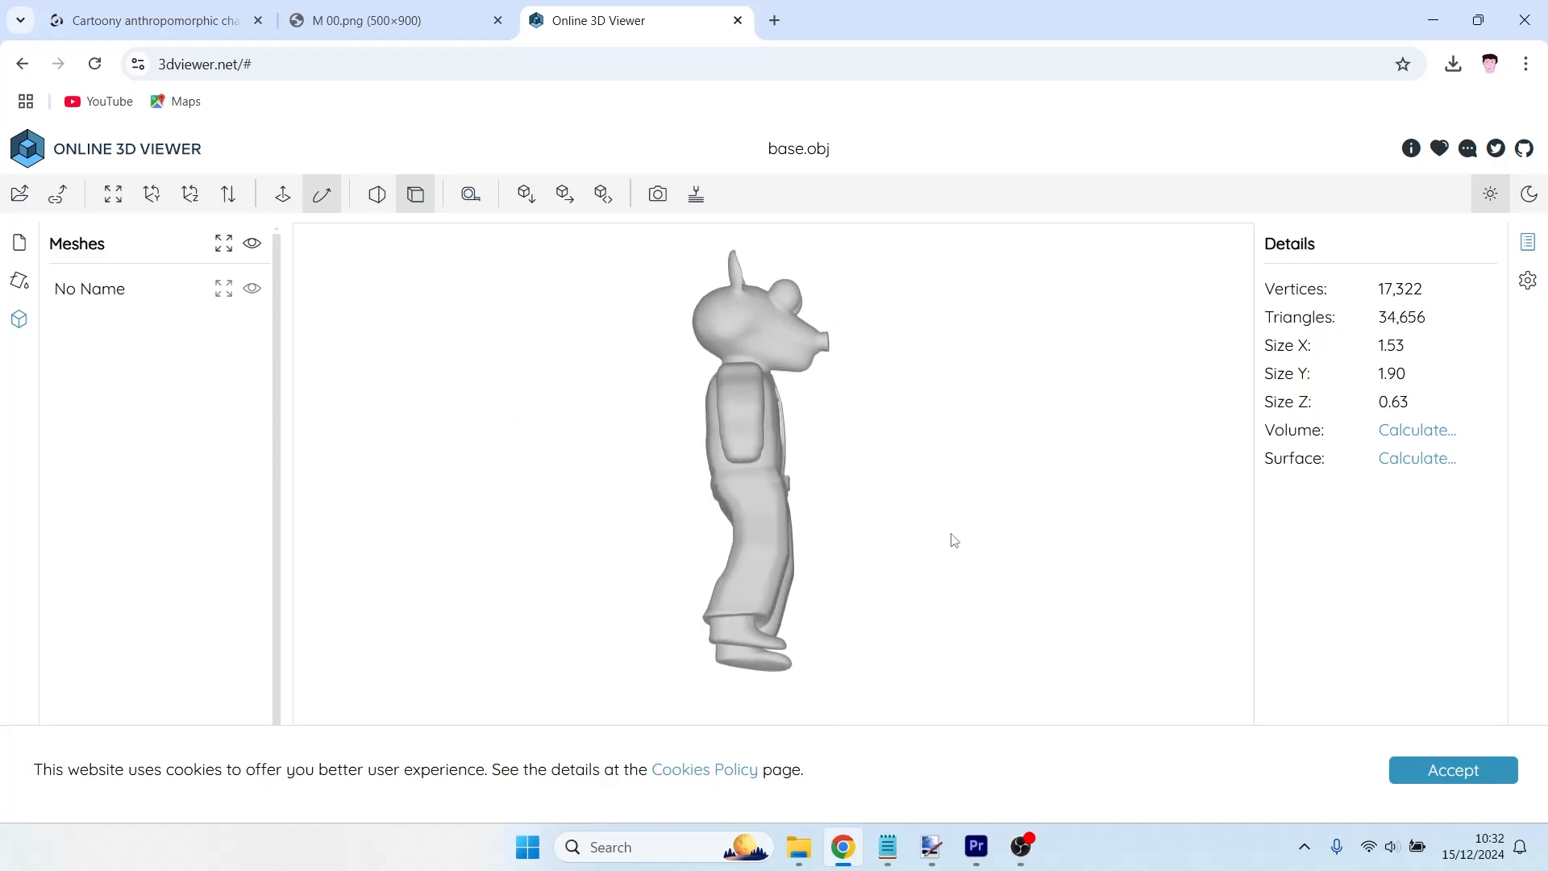
left_click_drag(954, 540, 859, 549)
left_click_drag(1099, 452, 839, 474)
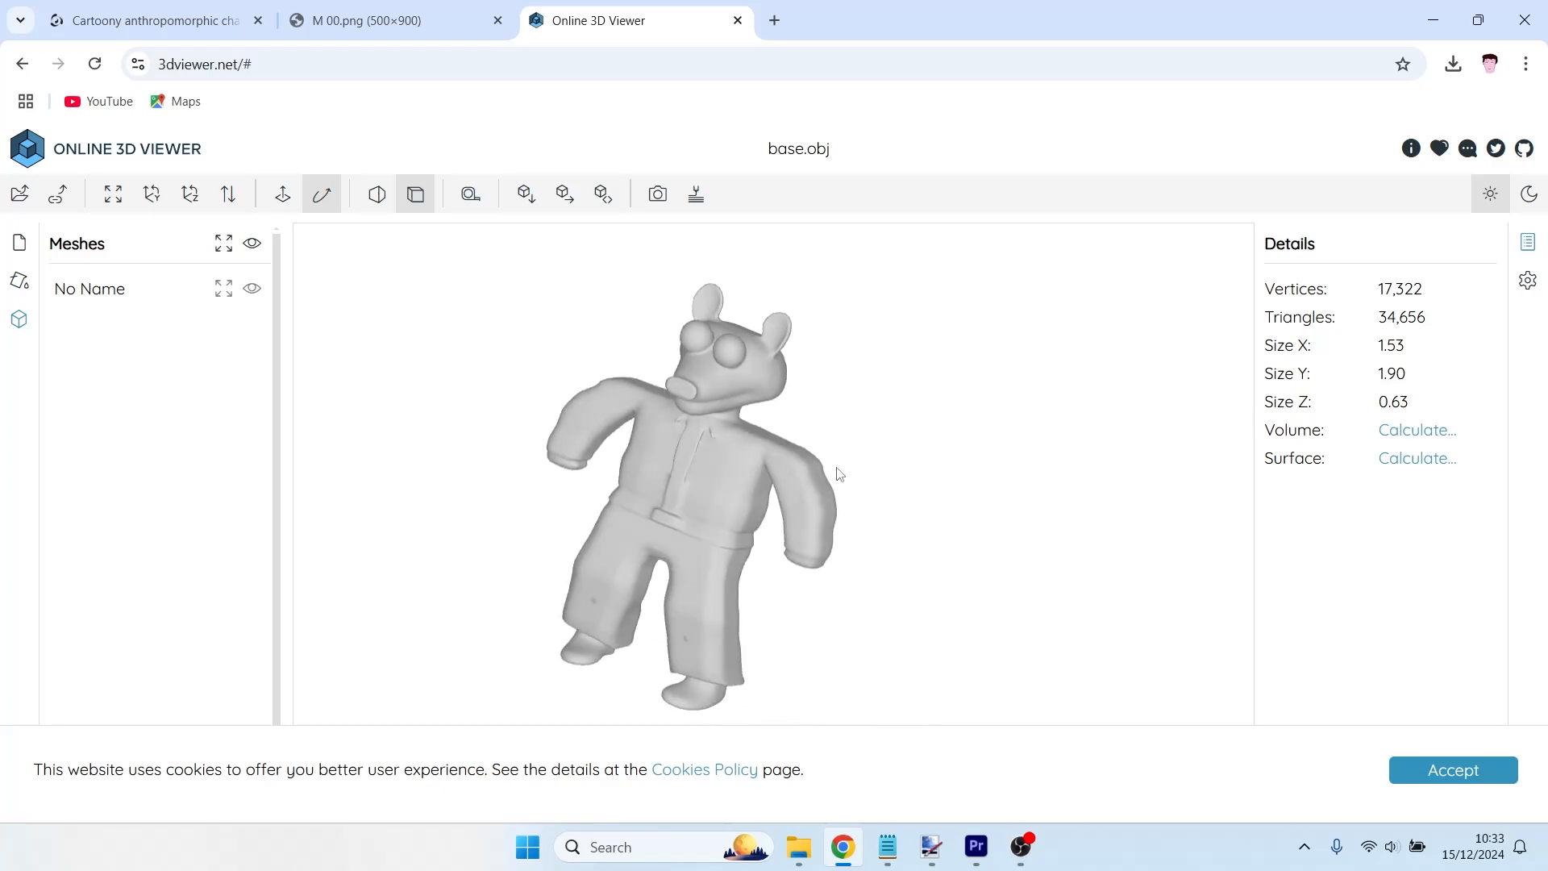